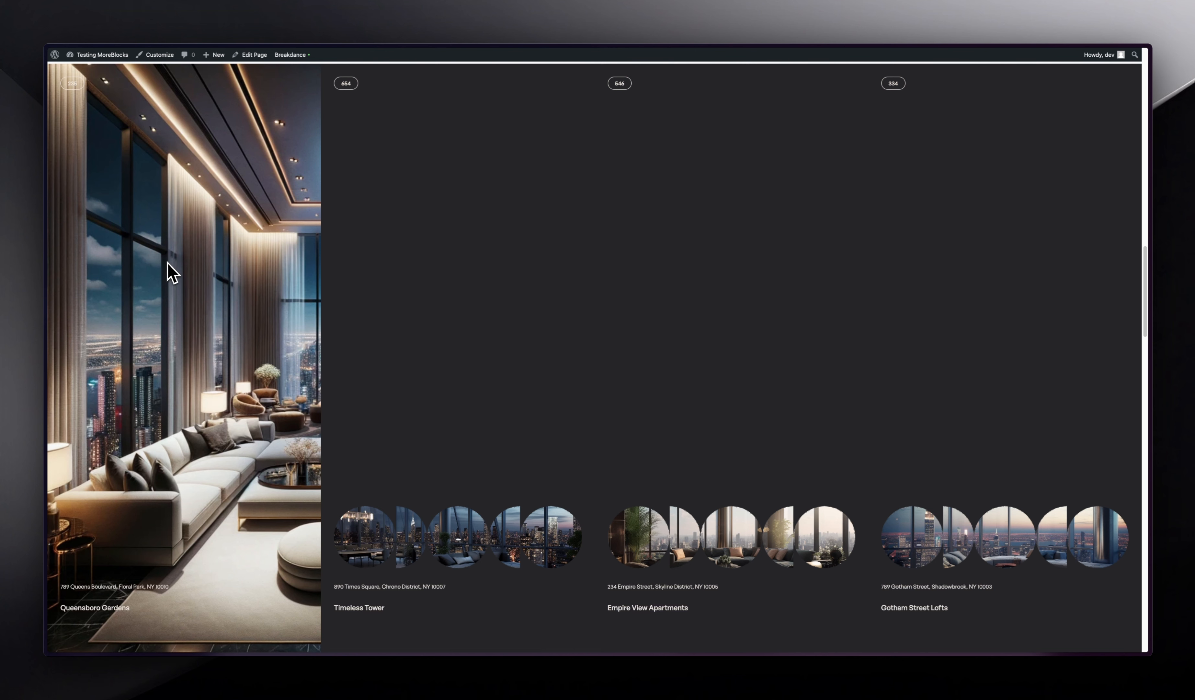
Step: Switch to the editor for The Tall global block and delete its outermost Div with all nested elements
mouse_move(43, 253)
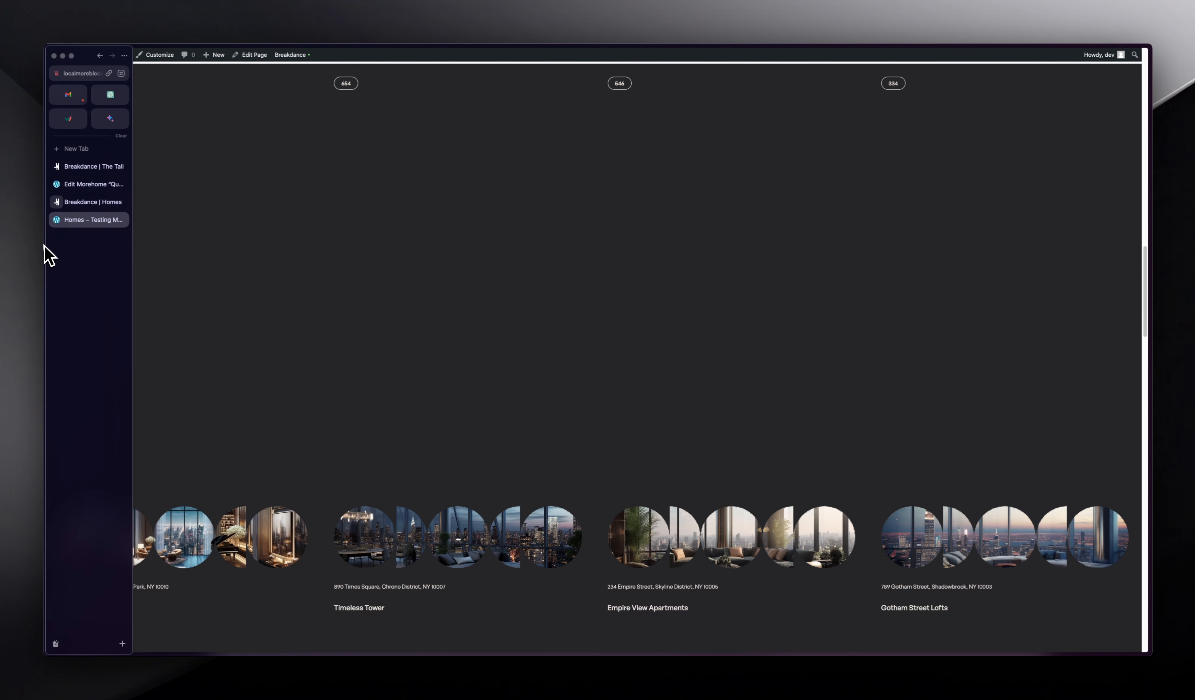
click(91, 184)
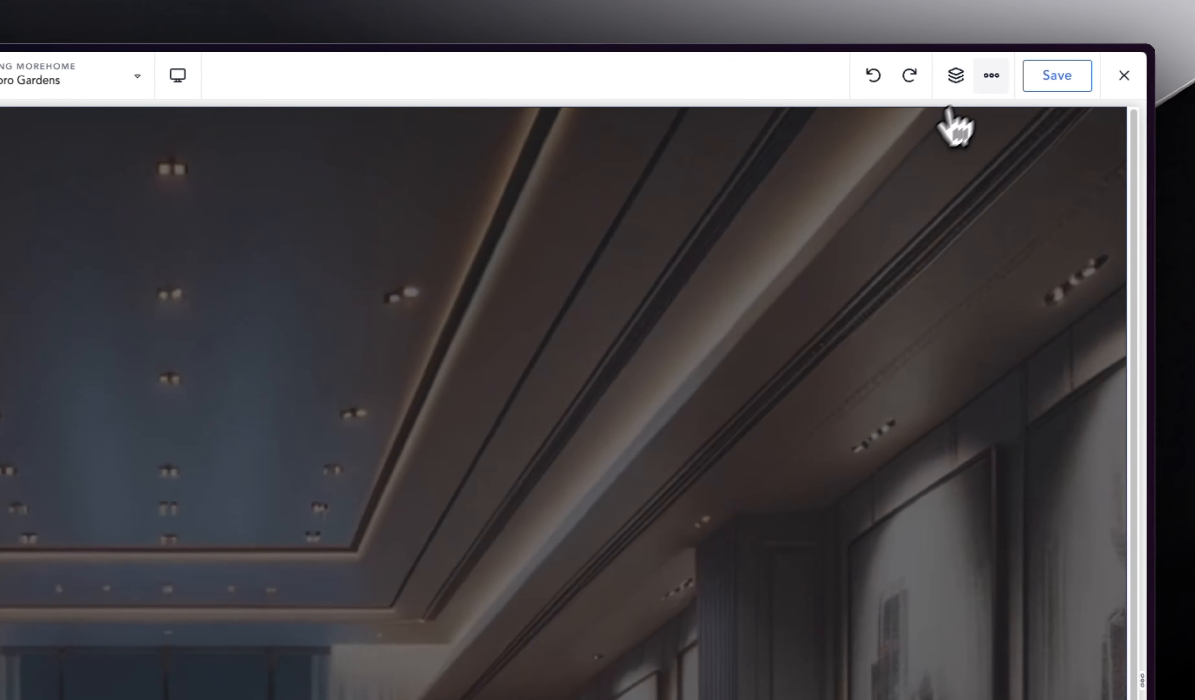
click(955, 76)
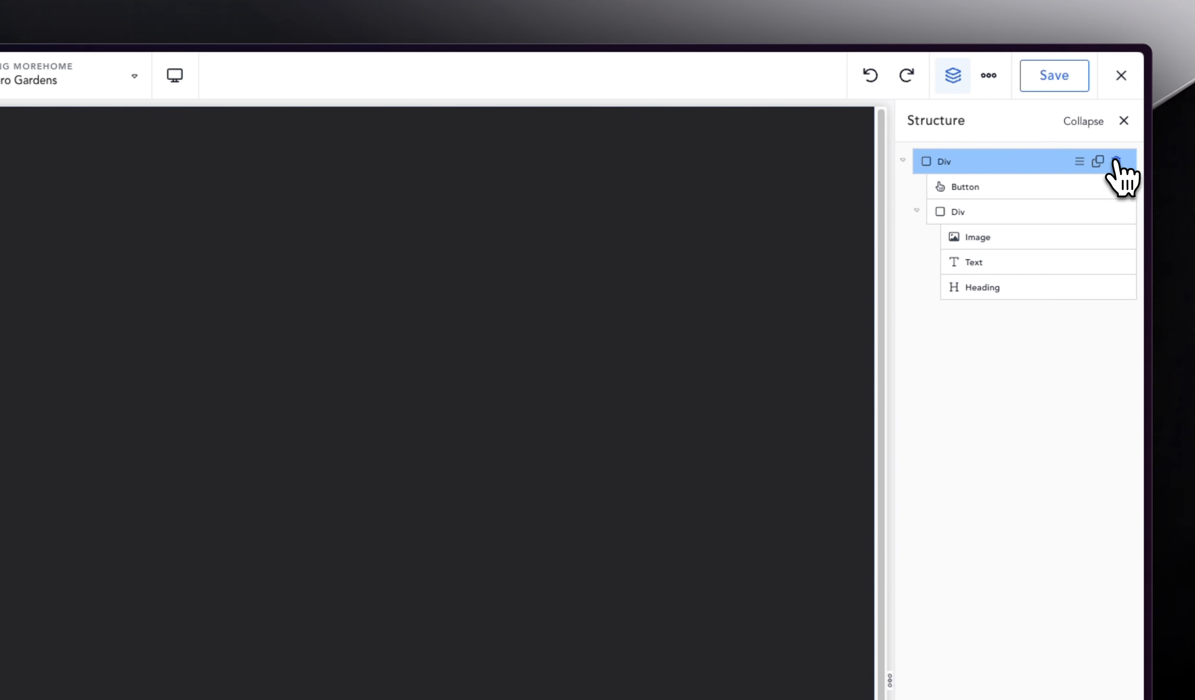
click(1116, 161)
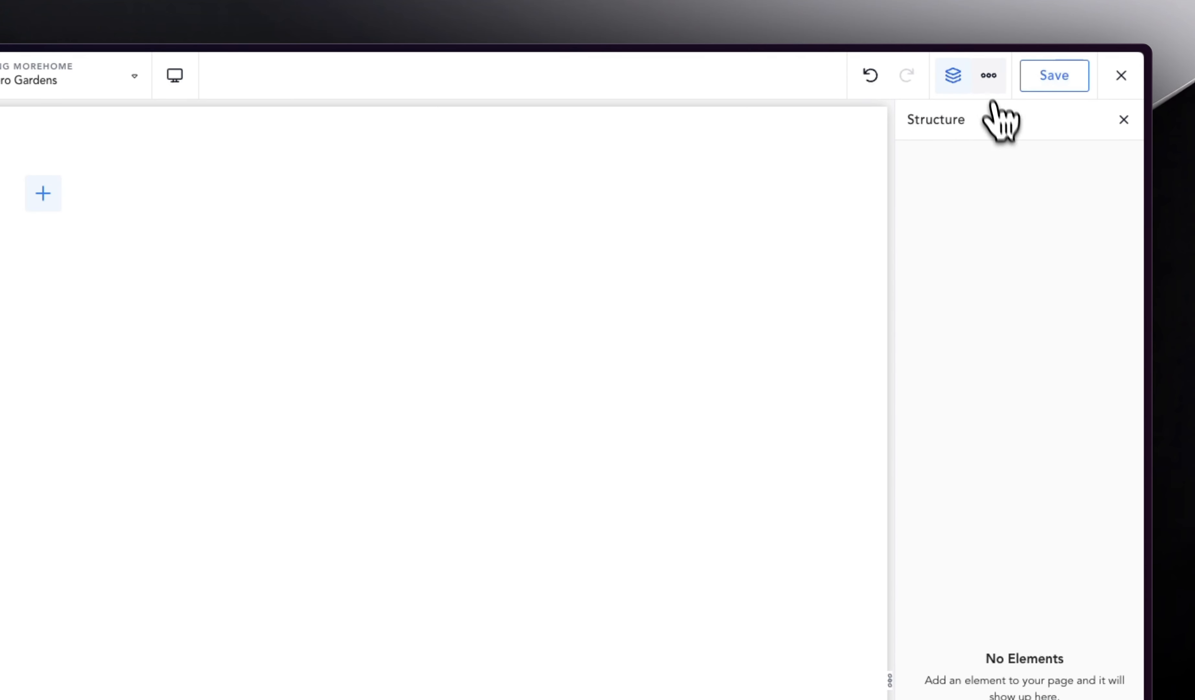
Step: Delete the .lopp-div, .loop-div--img and .lopp-div:hover custom selectors, and save the block
click(990, 77)
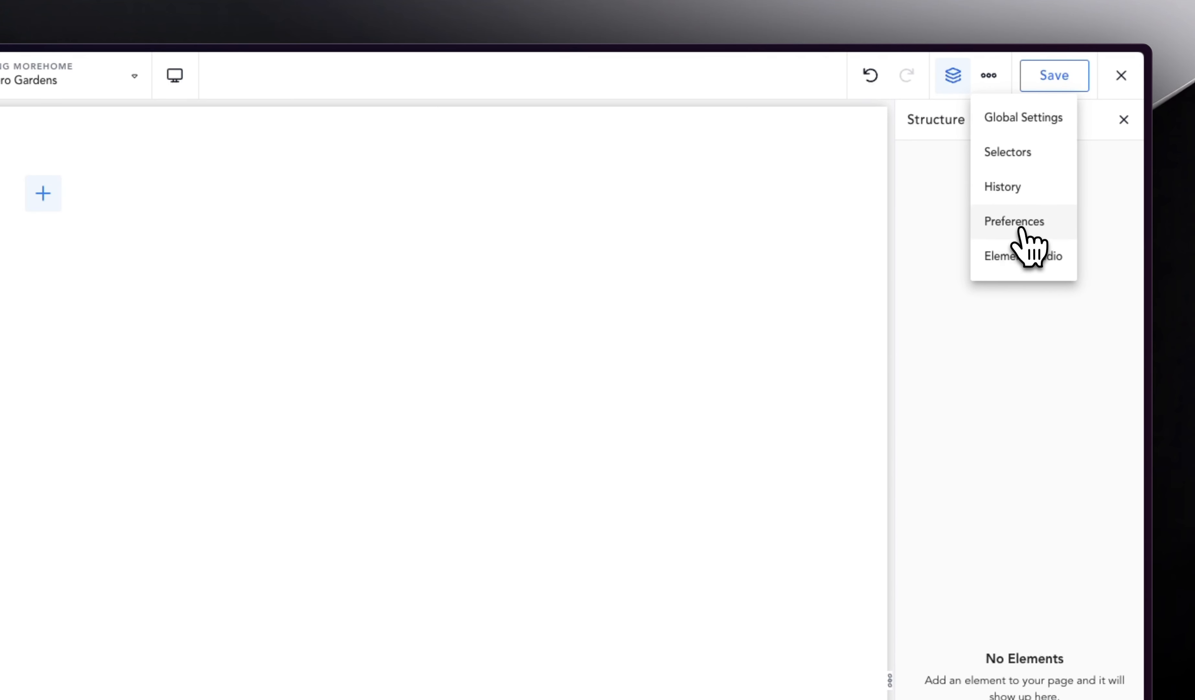
click(1027, 153)
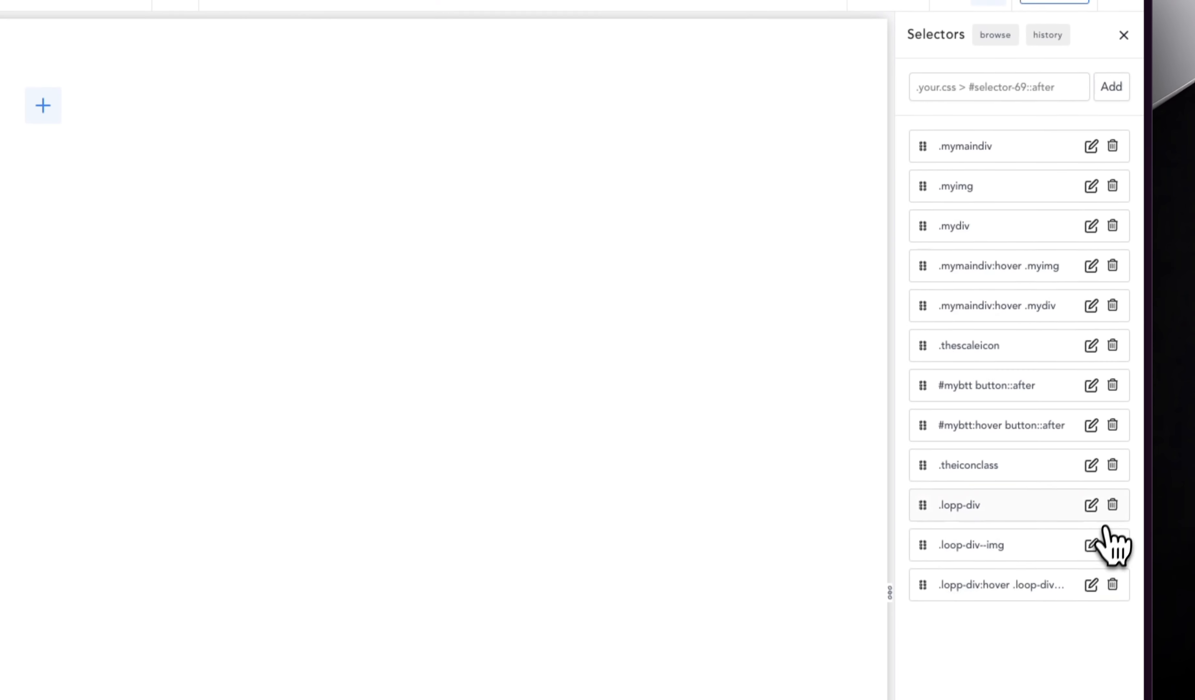
click(1112, 504)
click(1113, 503)
click(1113, 504)
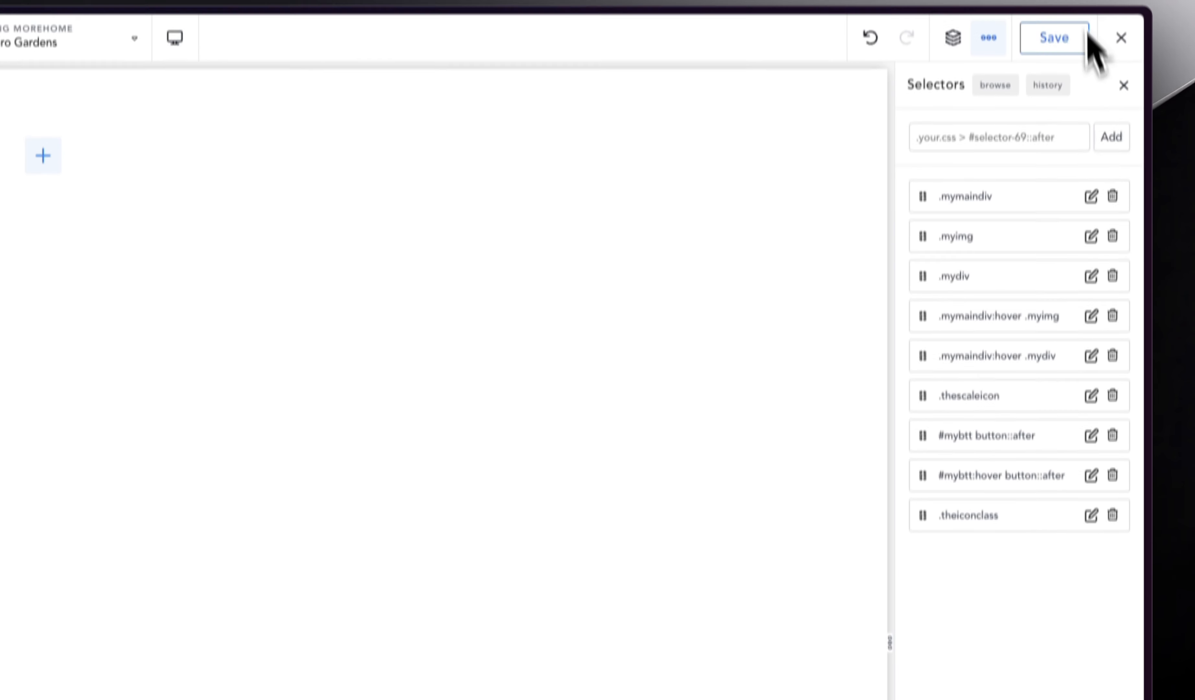
click(1053, 42)
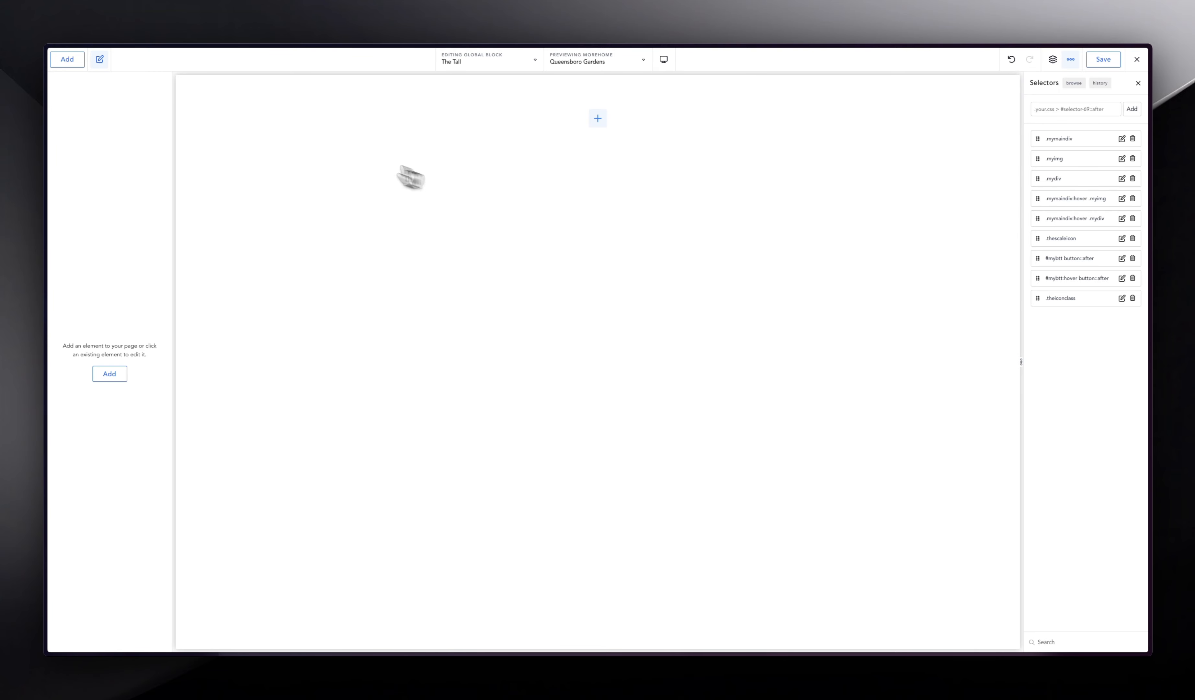
Step: Add a Div element to the empty global block
click(67, 59)
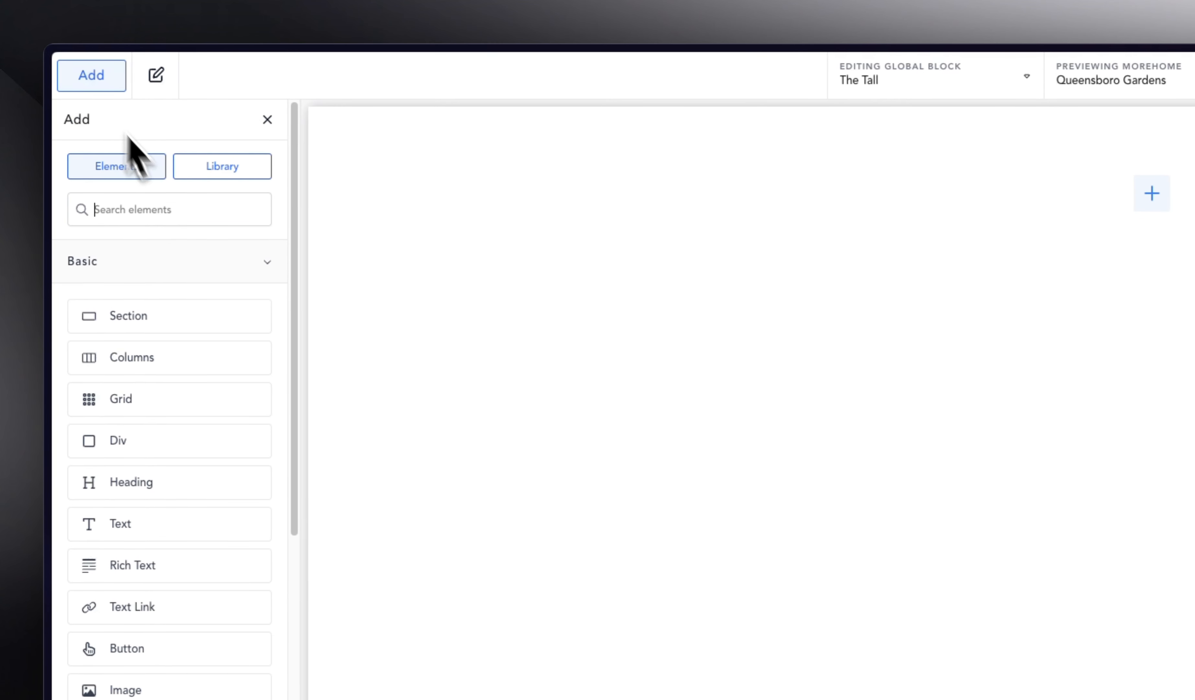
text(div)
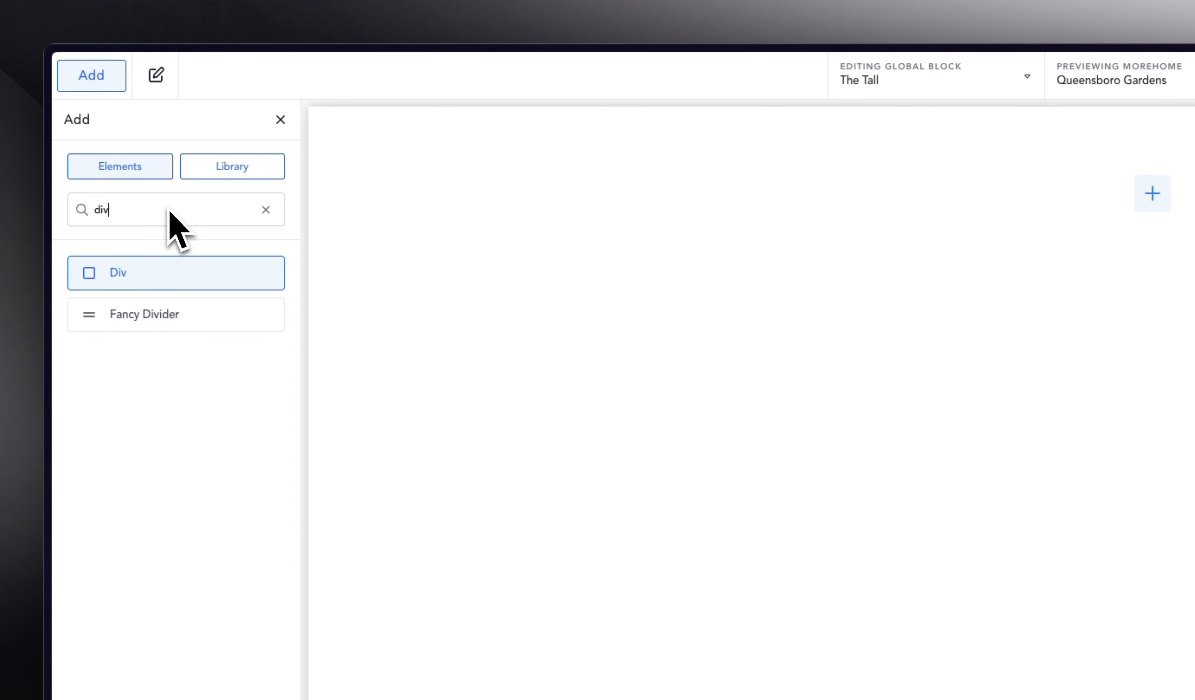
click(177, 272)
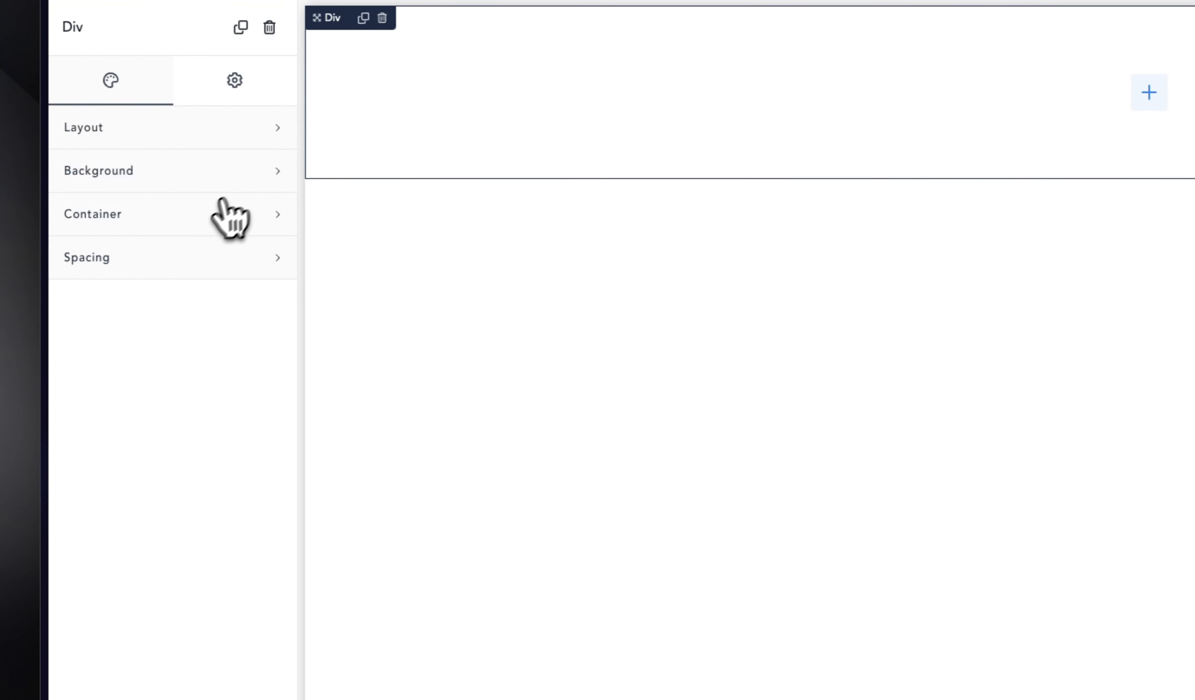
Step: Set the Div's minimum height to a custom value of 100dvh
click(201, 215)
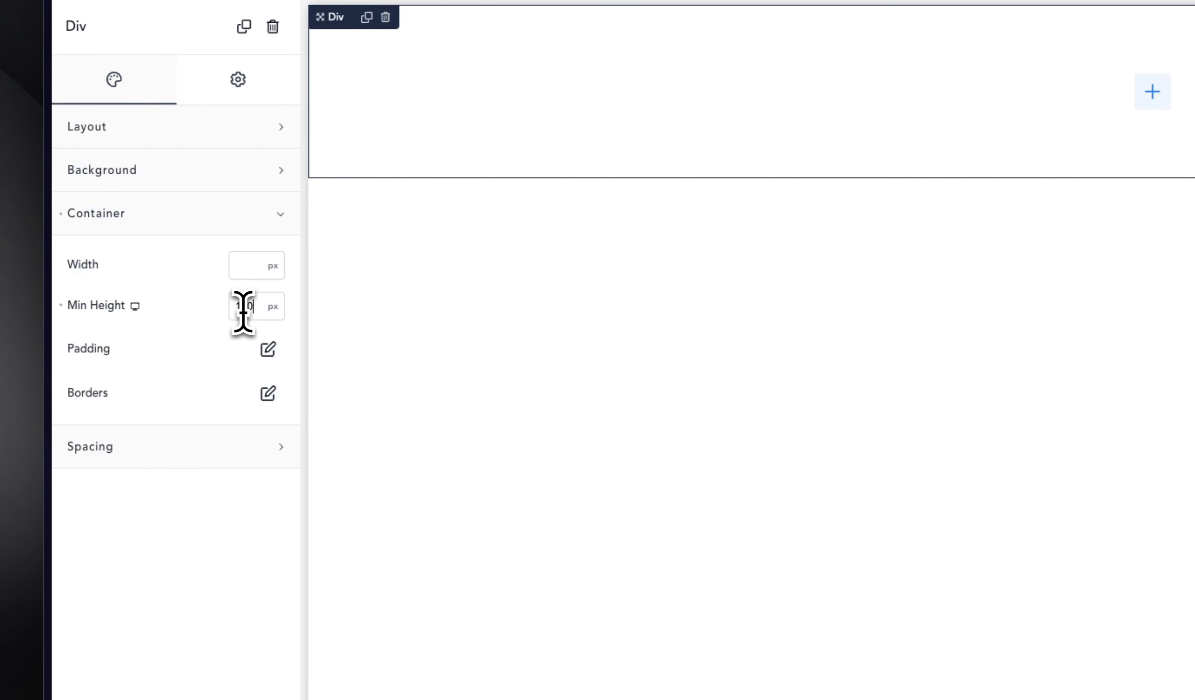
click(272, 309)
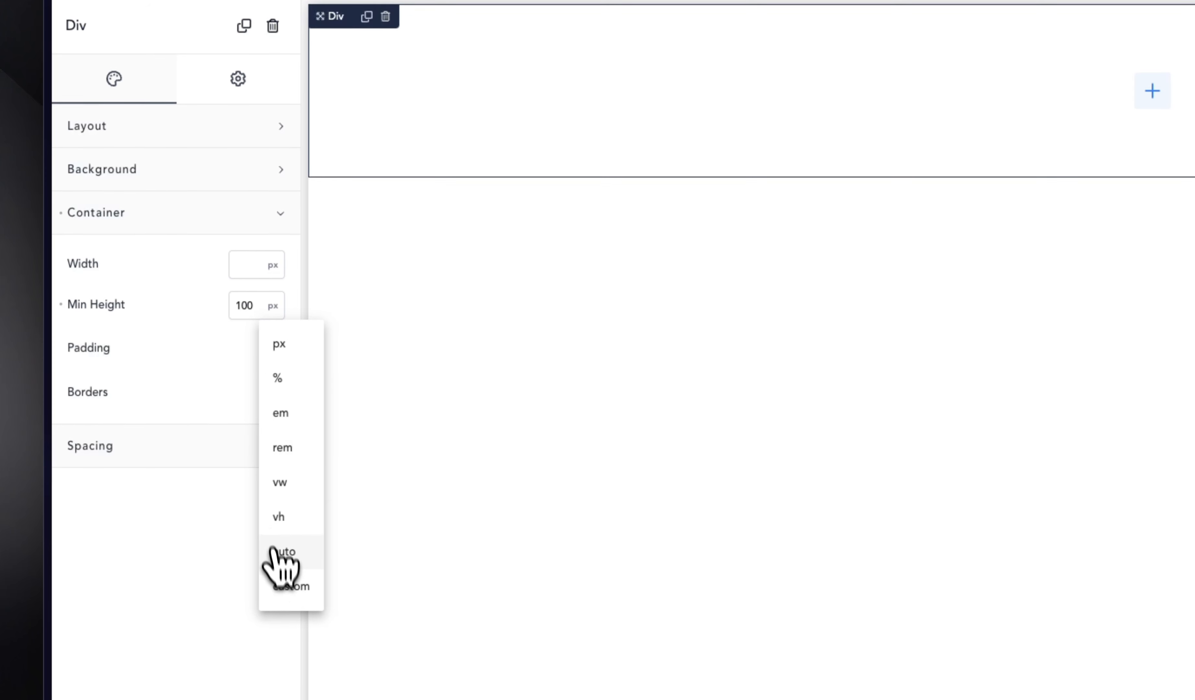
click(303, 557)
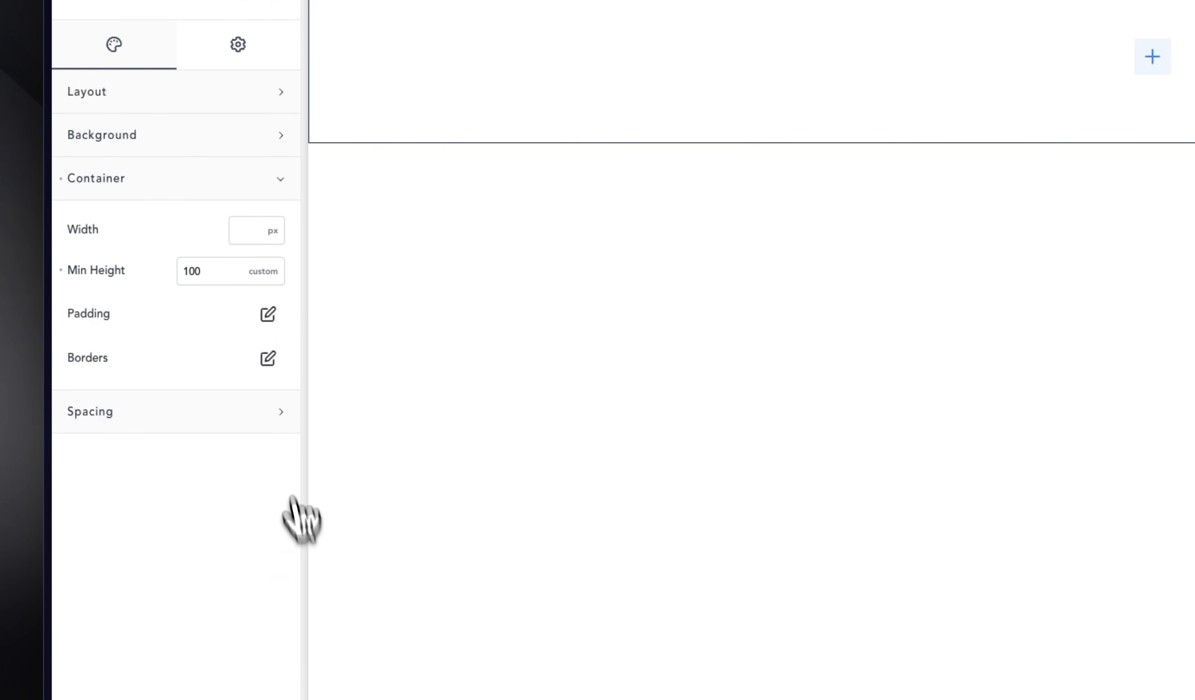
text(100dvh)
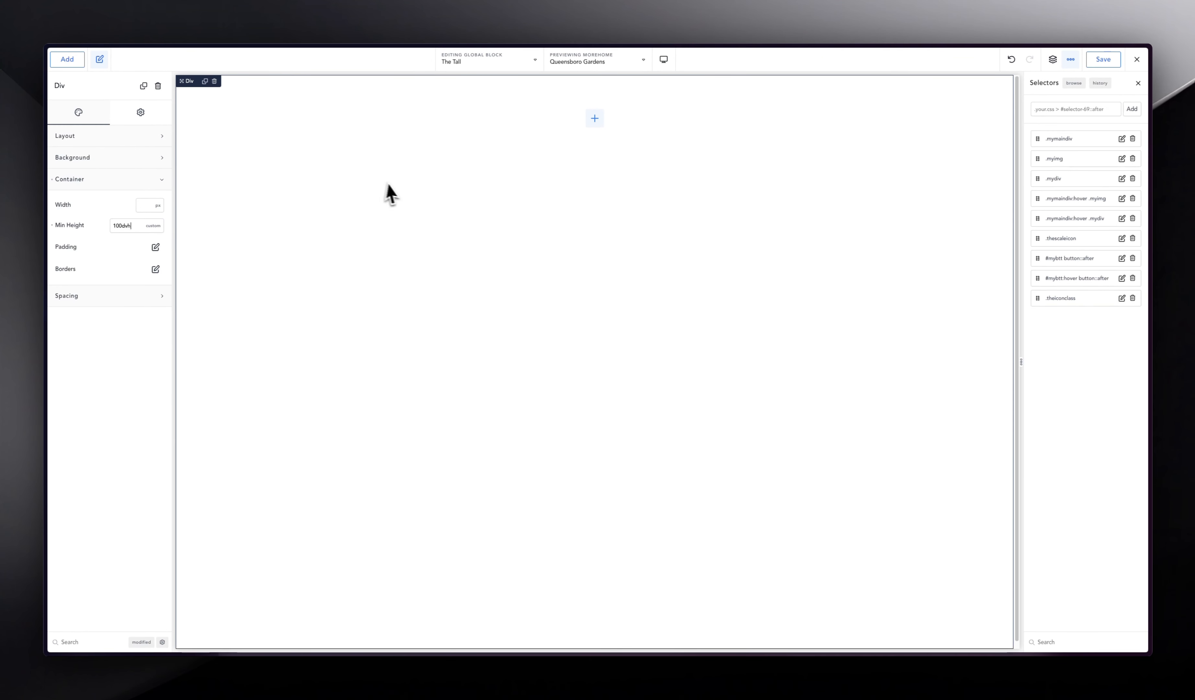
click(124, 179)
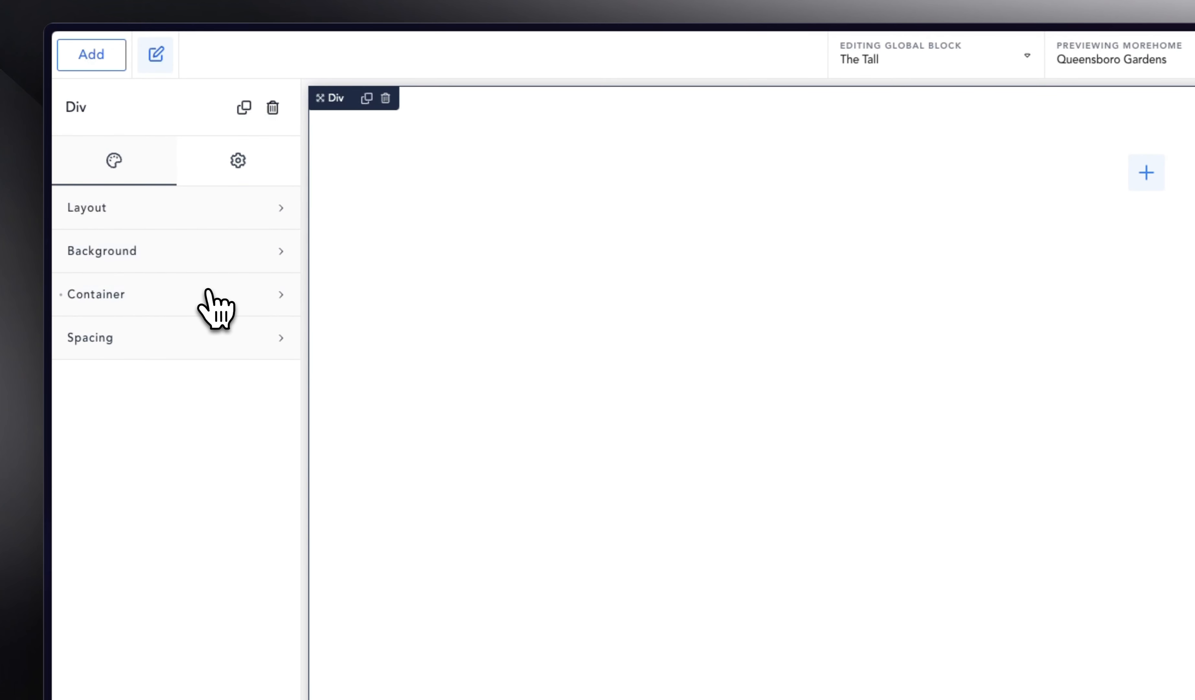
Step: Give the Div an image background that uses the post's Featured Image as dynamic data
click(196, 251)
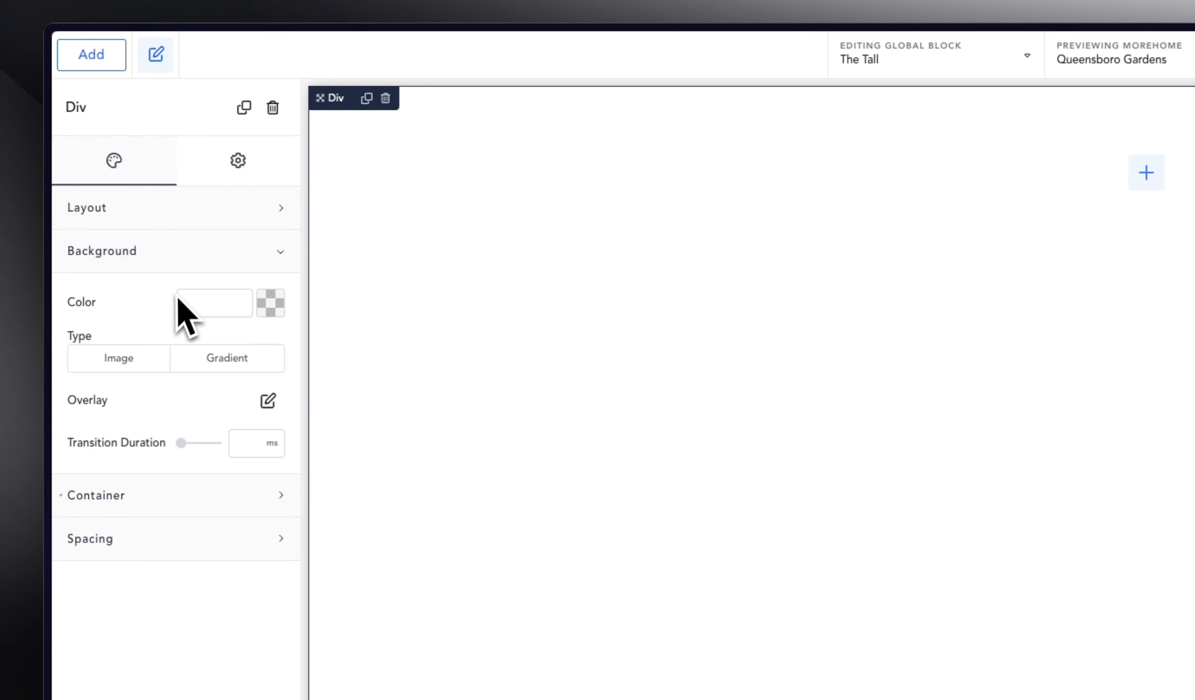
click(126, 357)
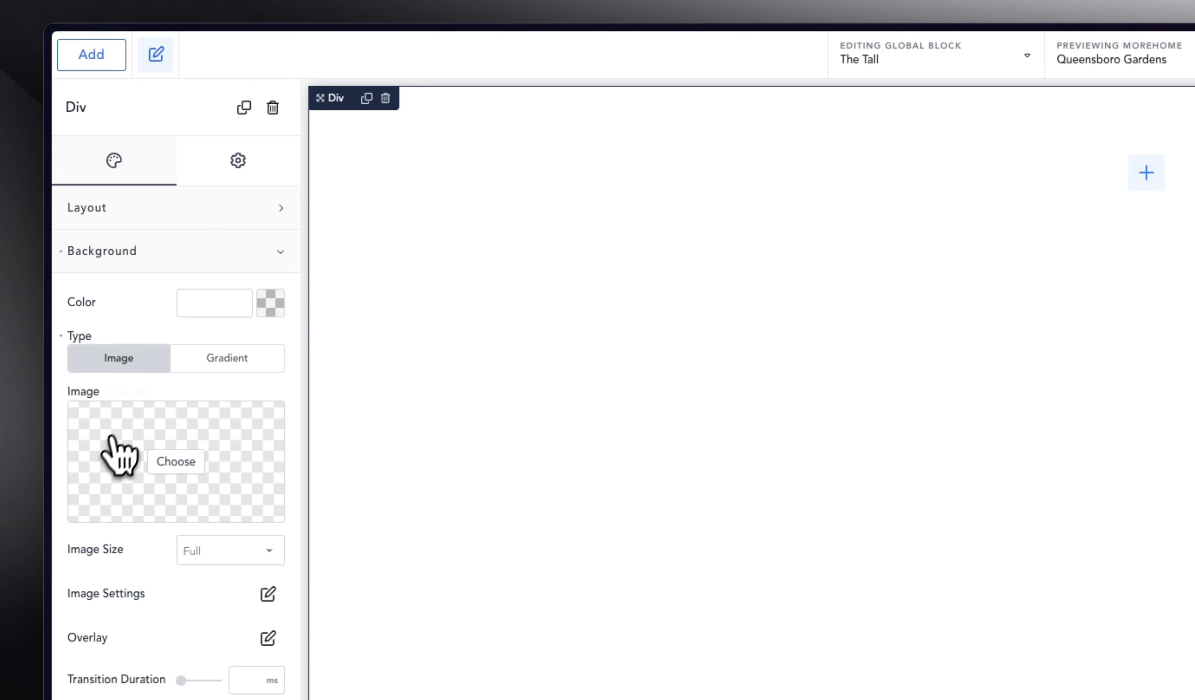
click(142, 391)
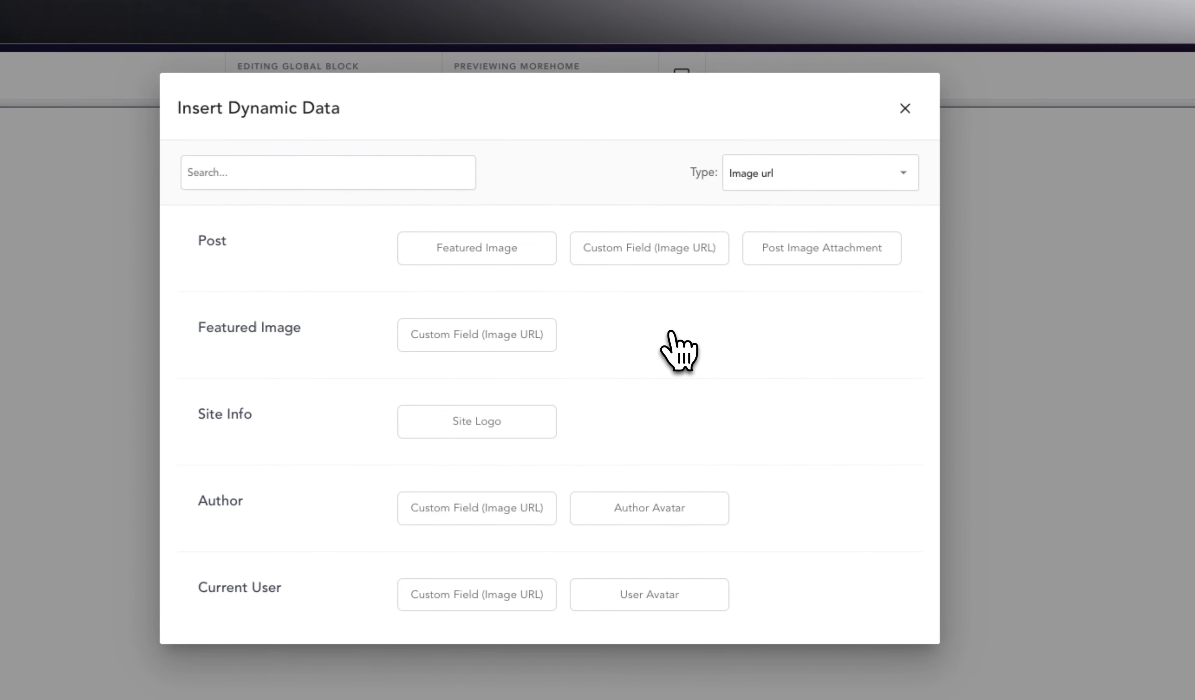
click(495, 251)
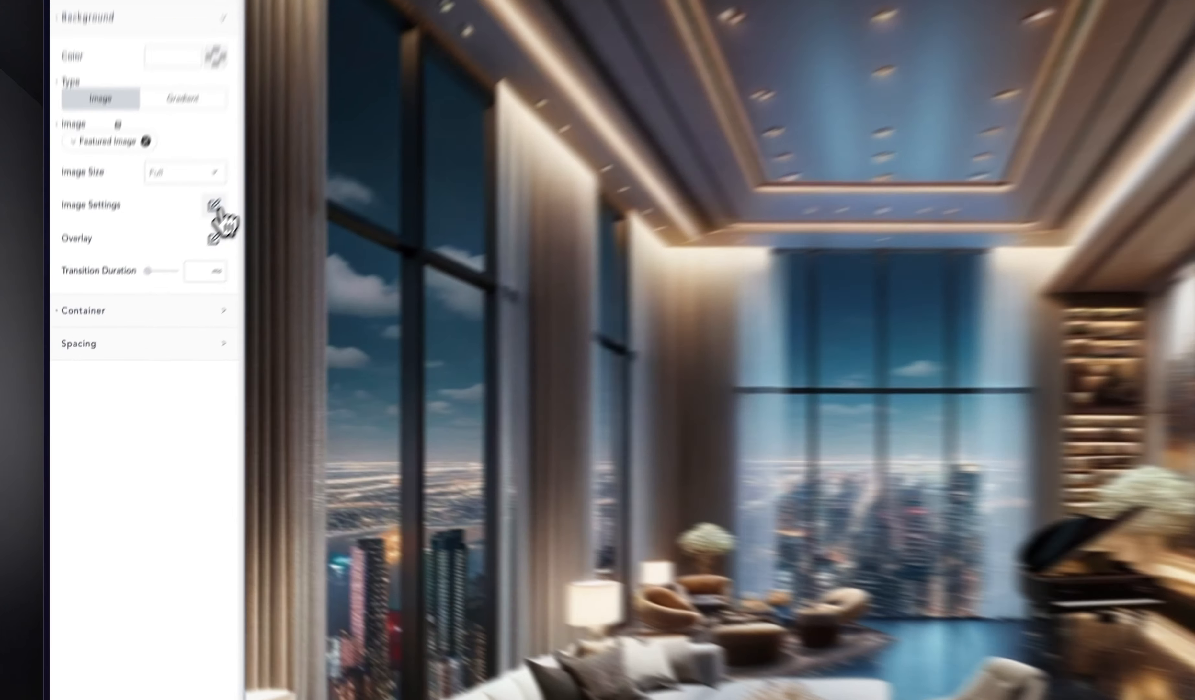
Step: Set the background image size to custom with a custom height of 100dvh
click(157, 282)
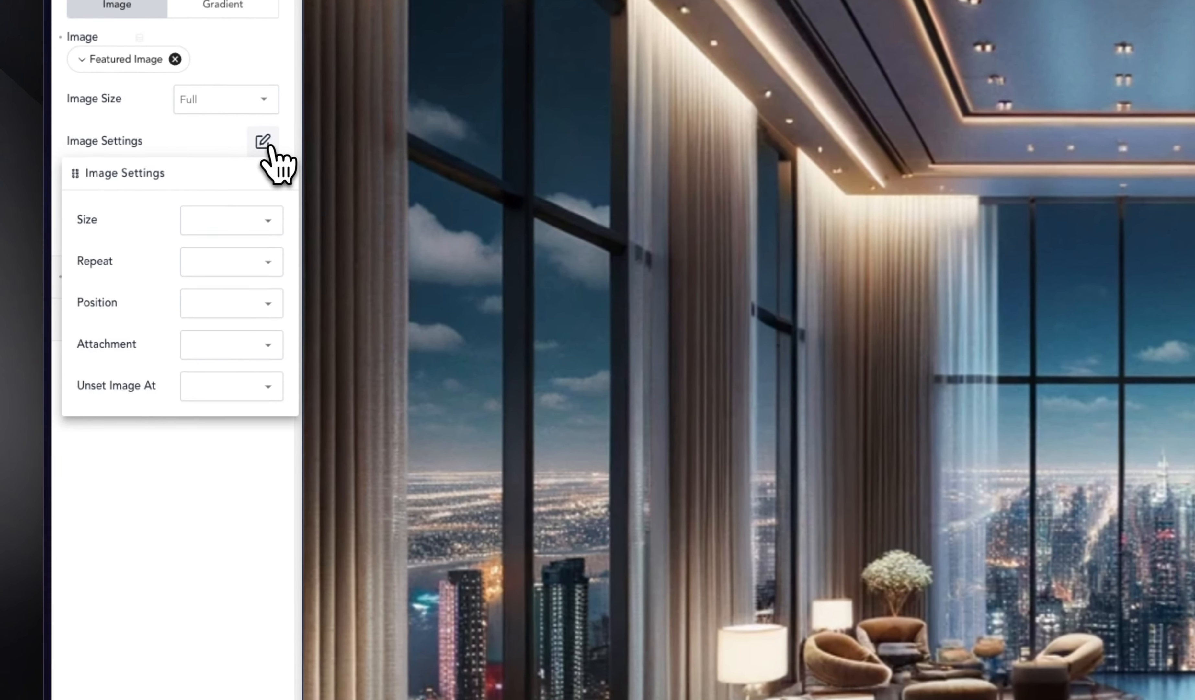
click(236, 217)
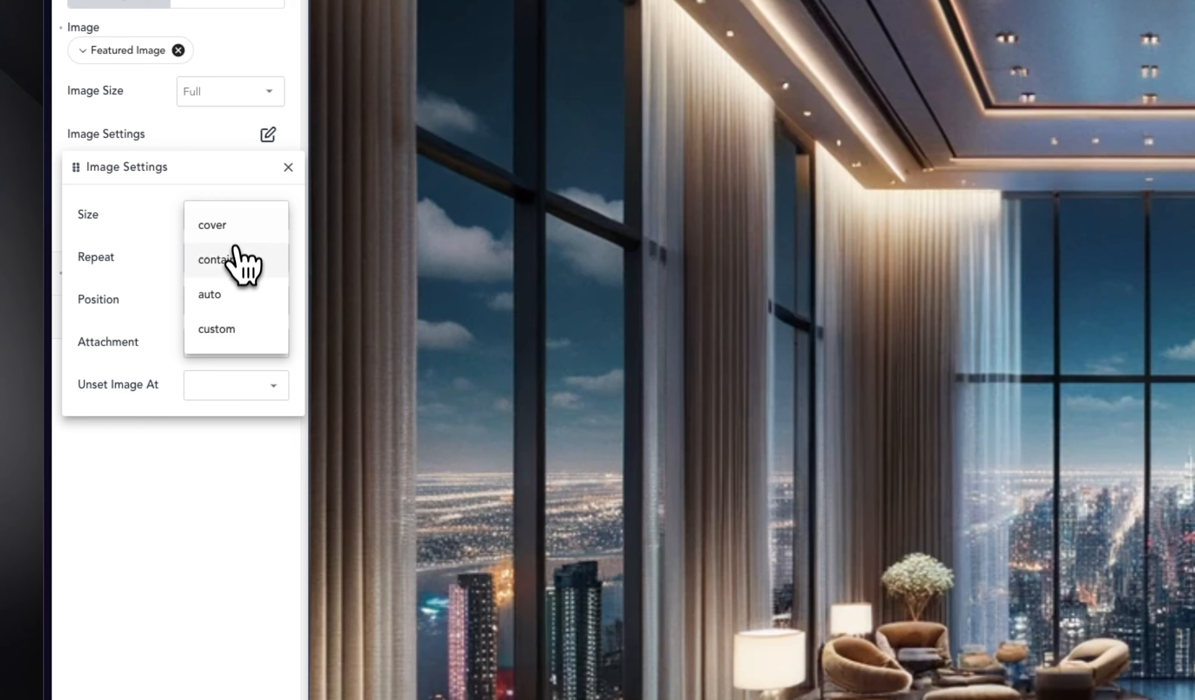
click(233, 259)
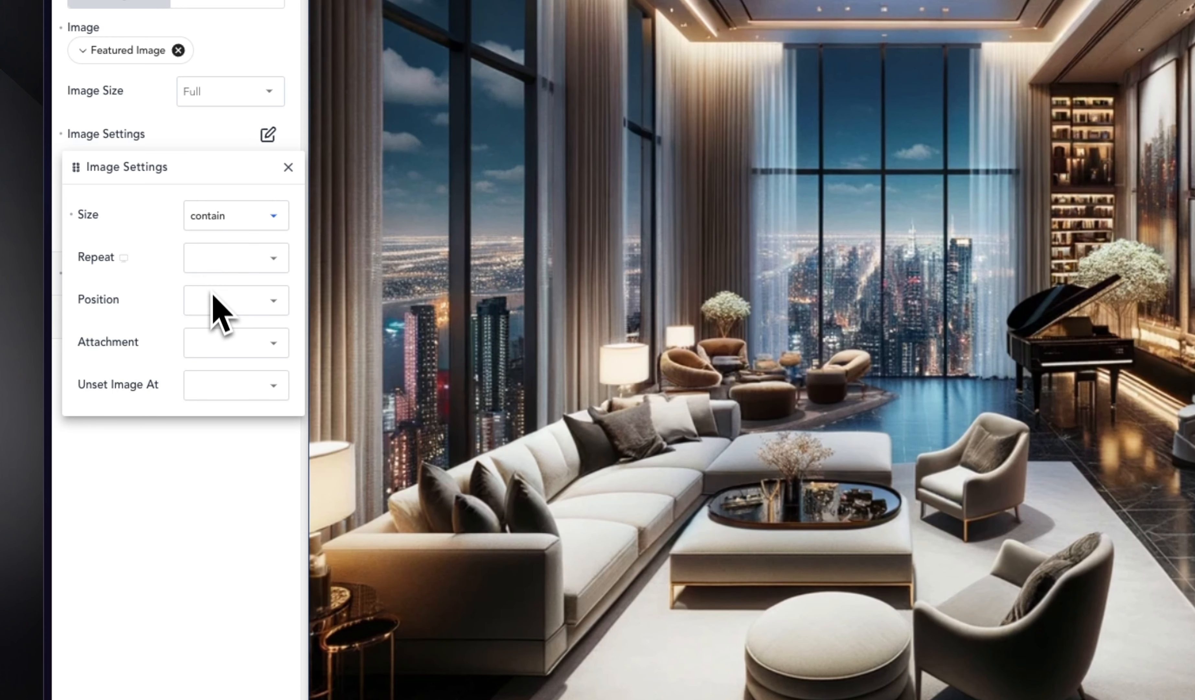
click(211, 229)
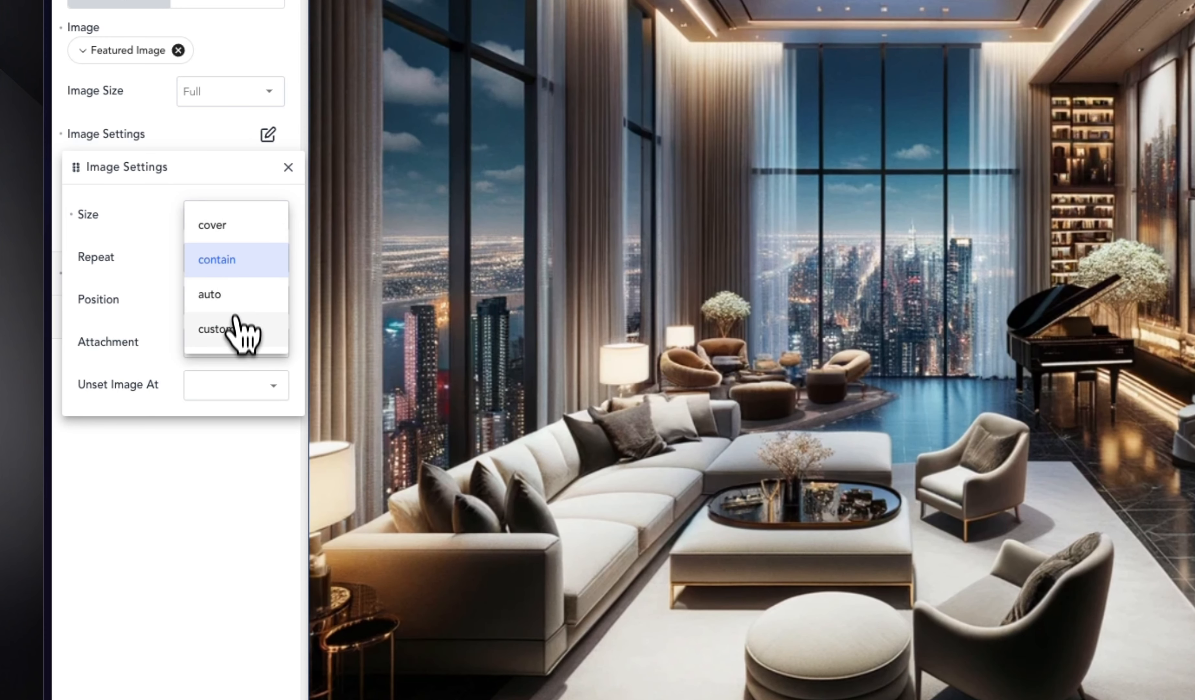
click(242, 330)
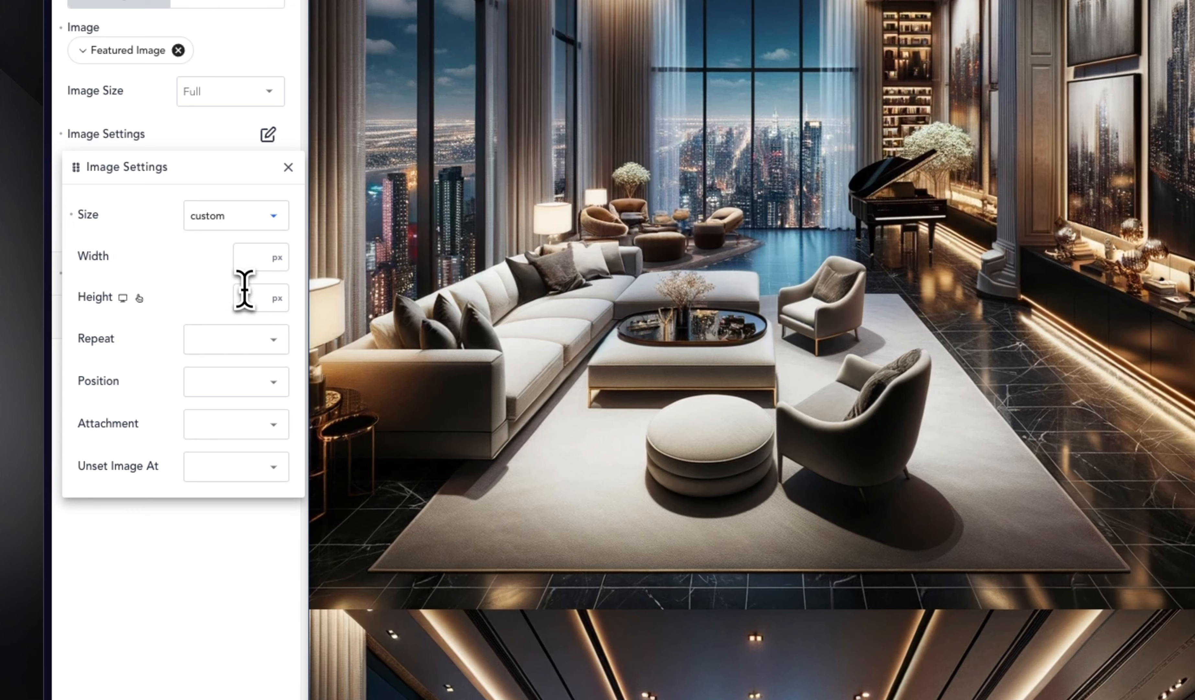
text(100d)
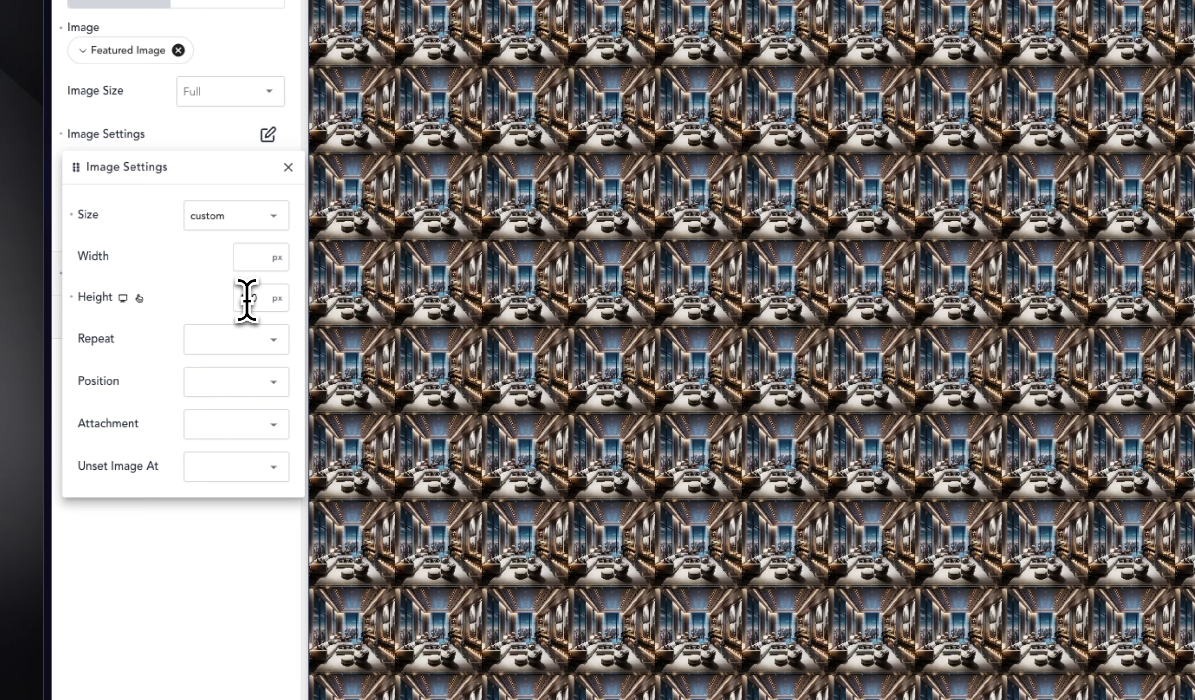
text(vh)
click(279, 298)
click(296, 576)
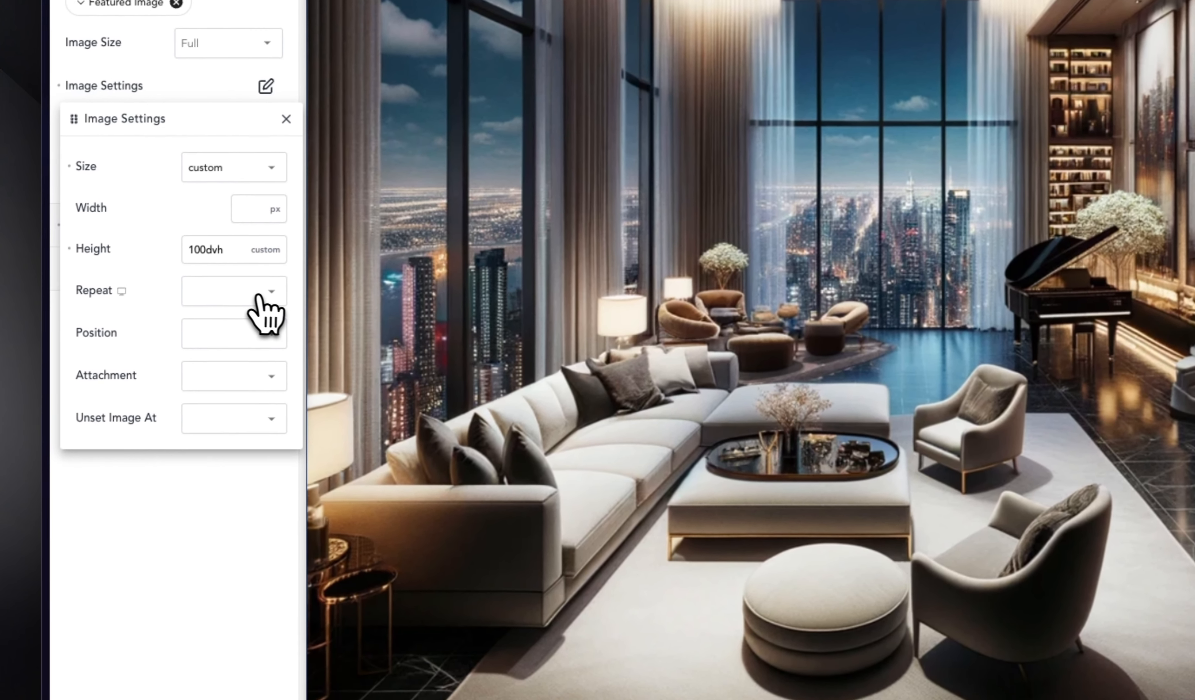
Step: Set the background image's repeat option to norepeat and close the background settings
click(259, 295)
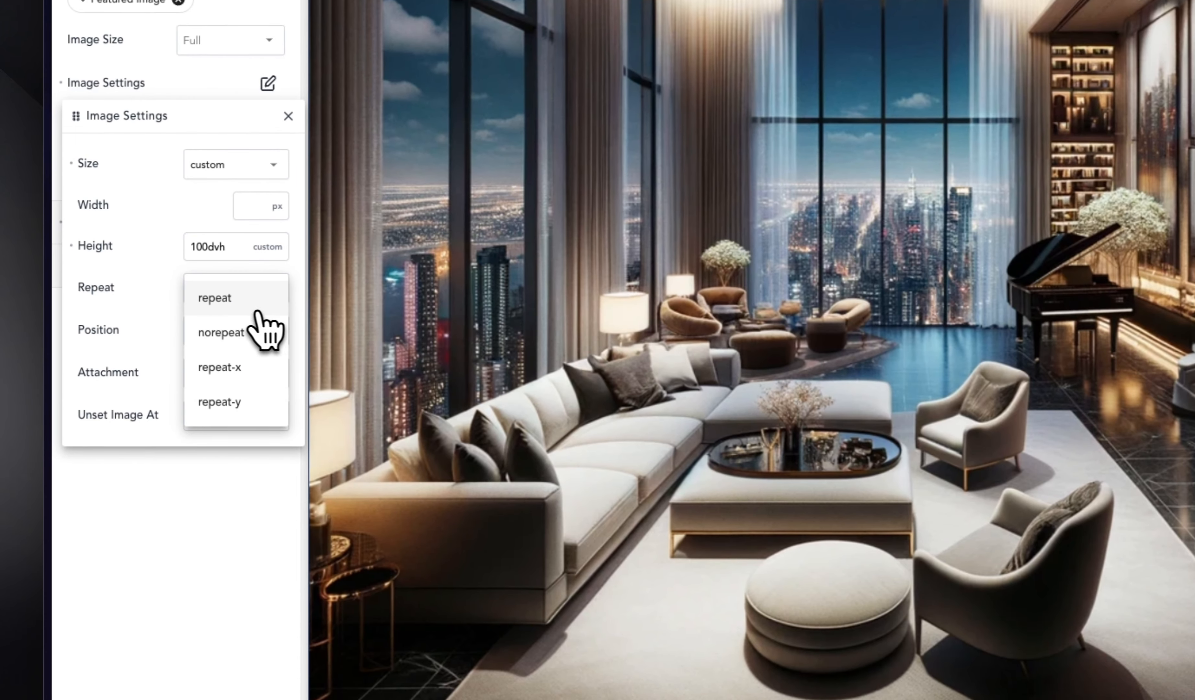
click(239, 332)
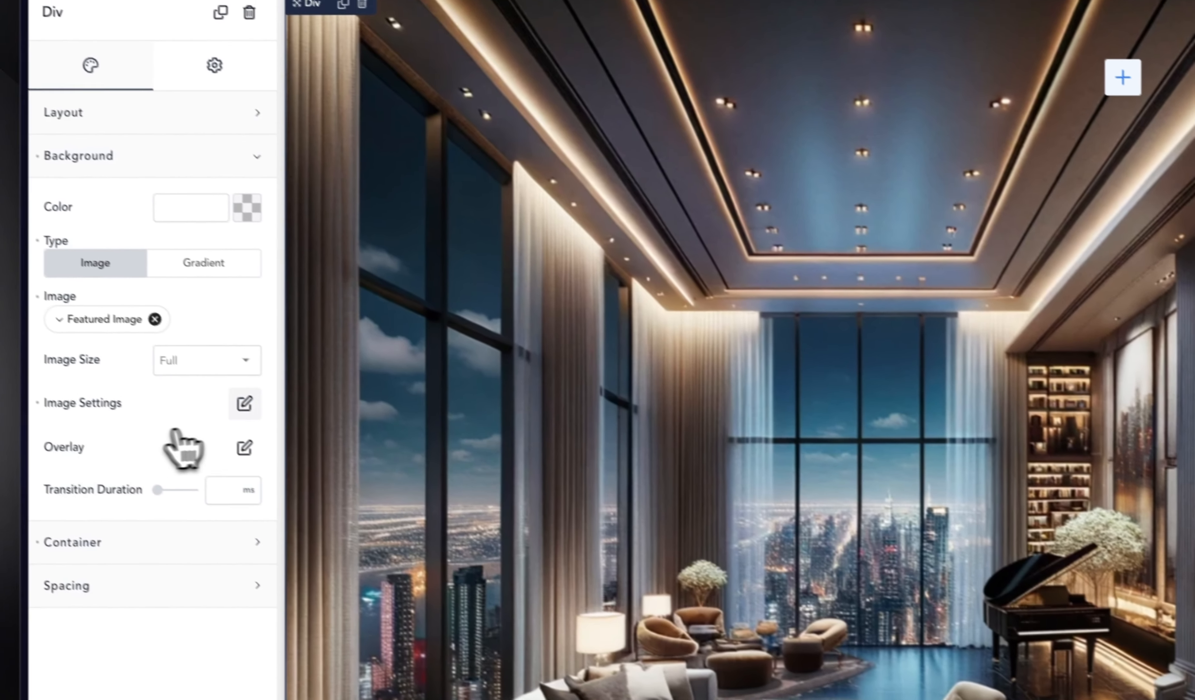
click(268, 416)
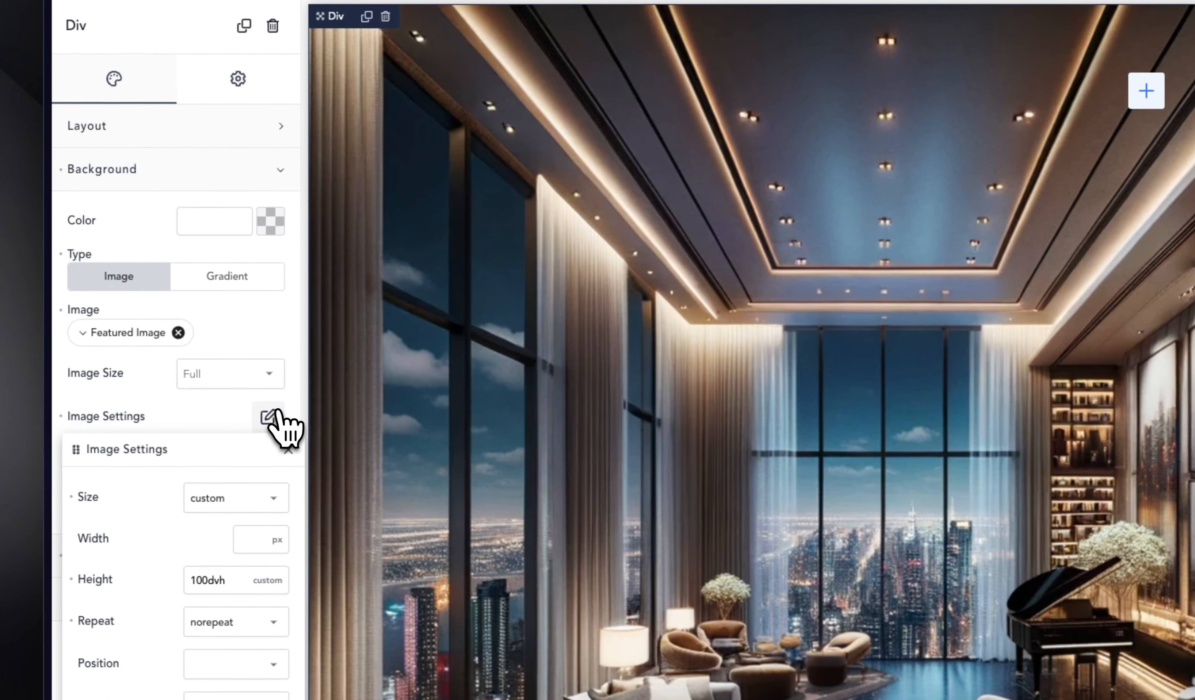
click(277, 412)
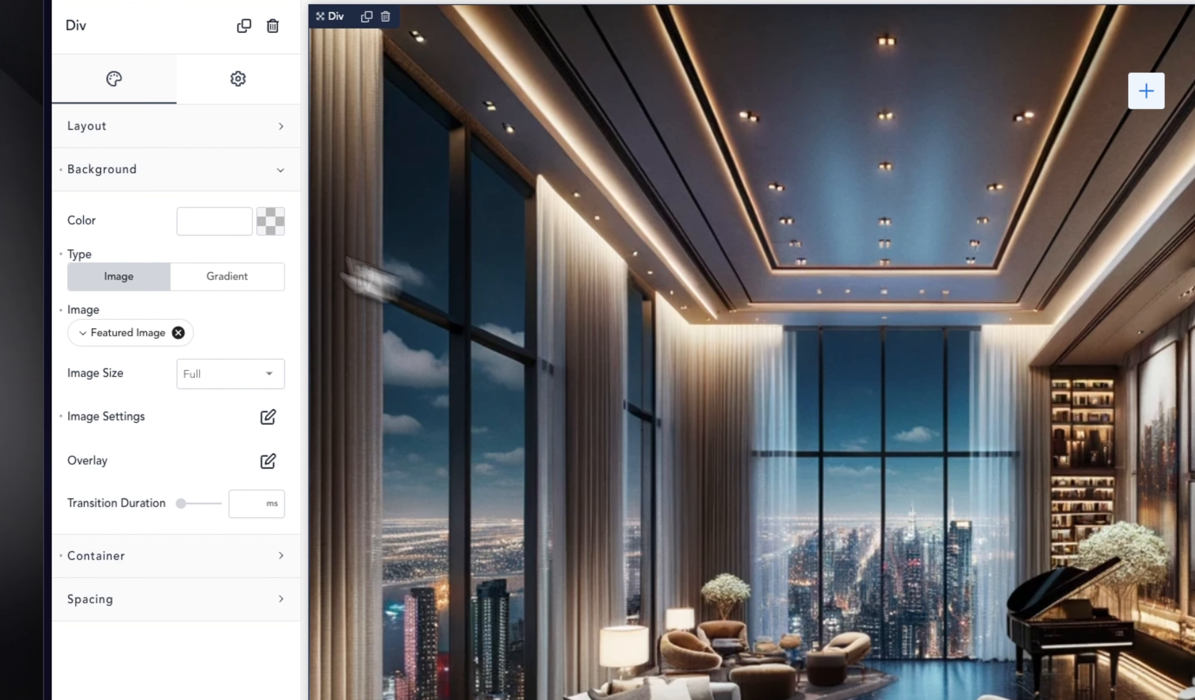
click(141, 170)
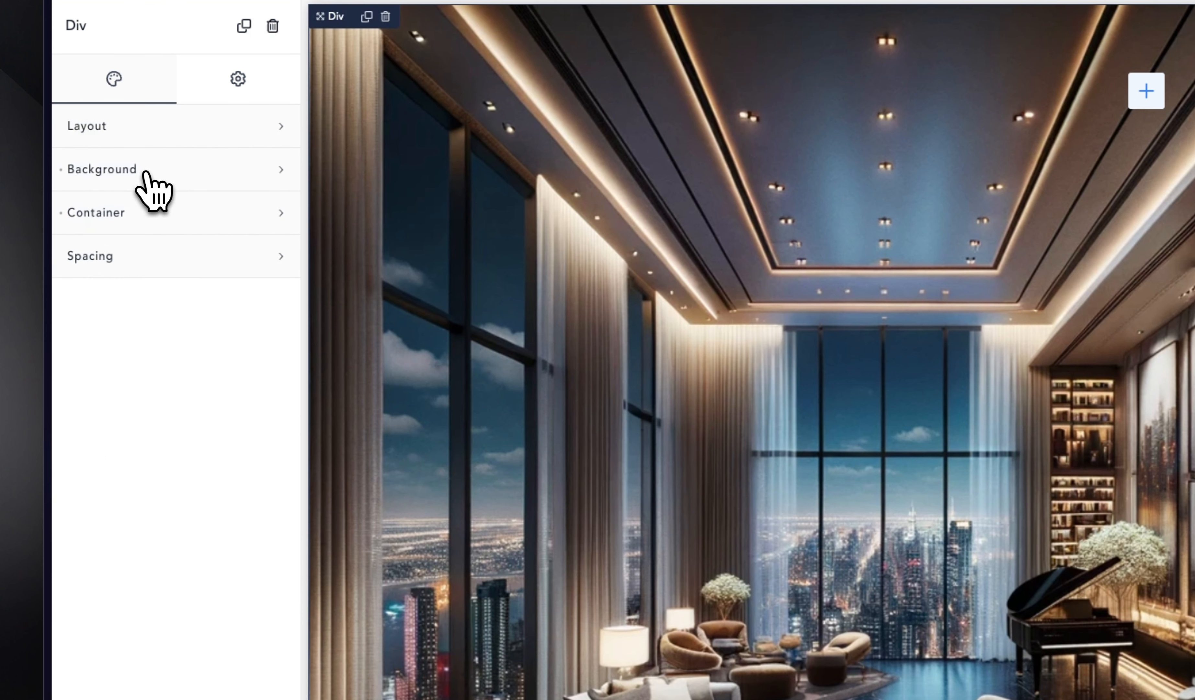
Step: Set the Div's padding to 30 px and apply it to all sides
click(144, 213)
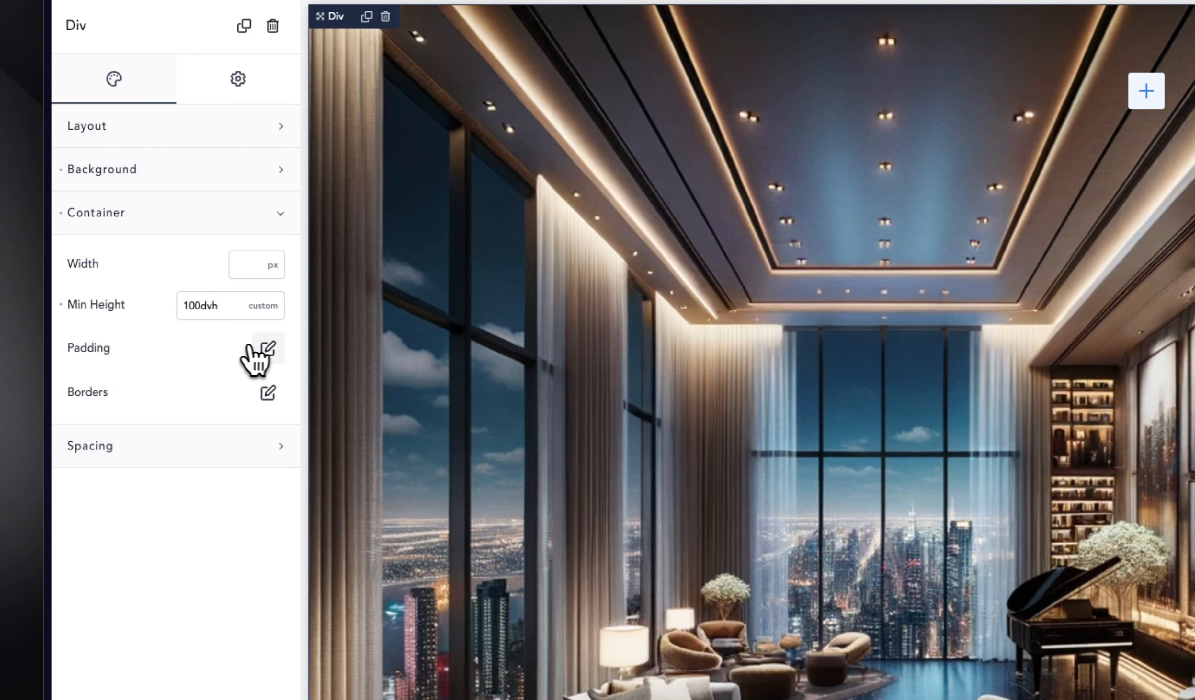
click(267, 348)
click(167, 449)
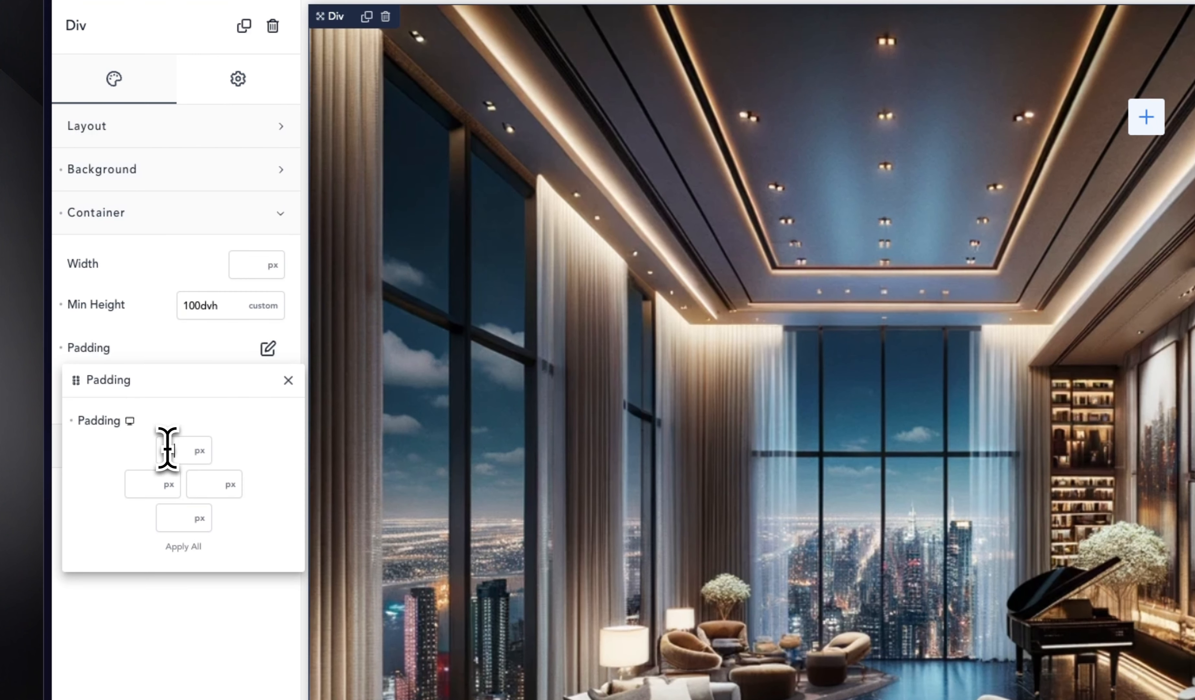
text(30)
click(187, 546)
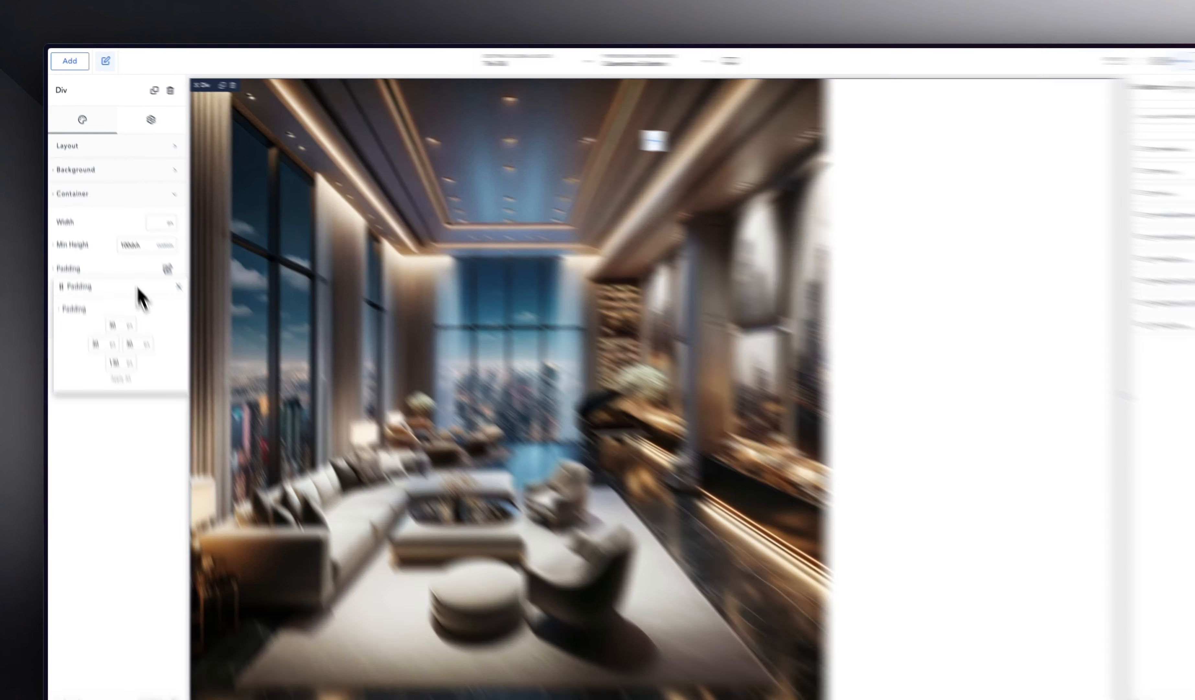
Step: Add a Button element inside the main Div
click(119, 244)
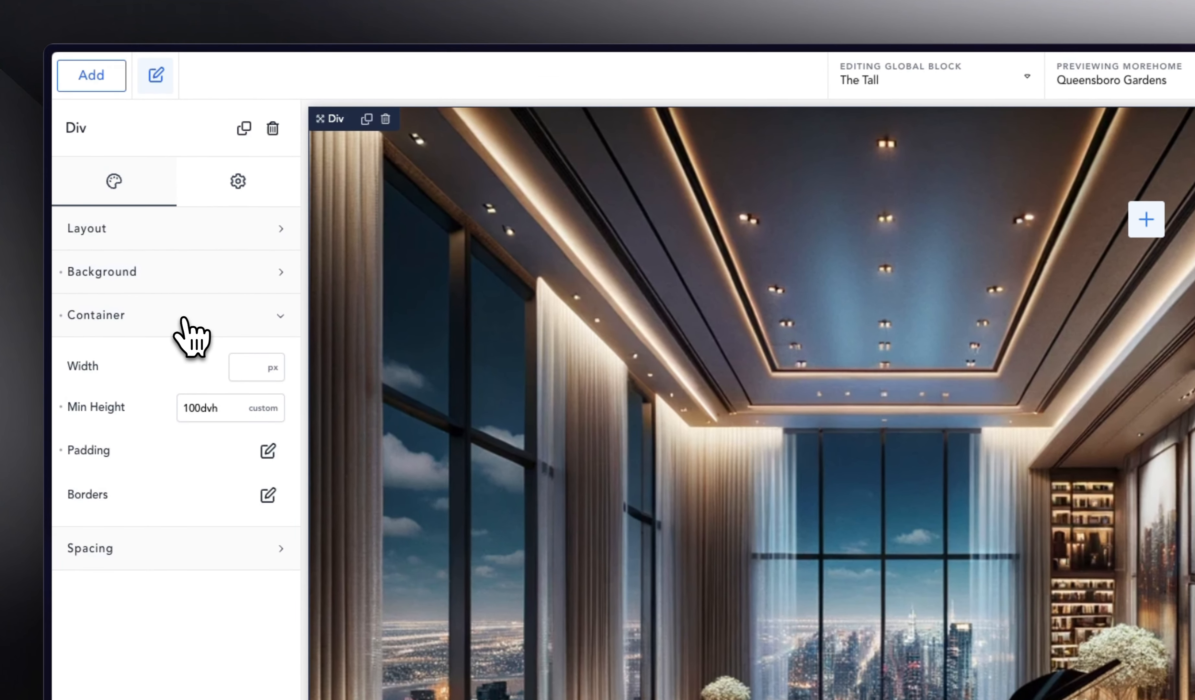
click(191, 335)
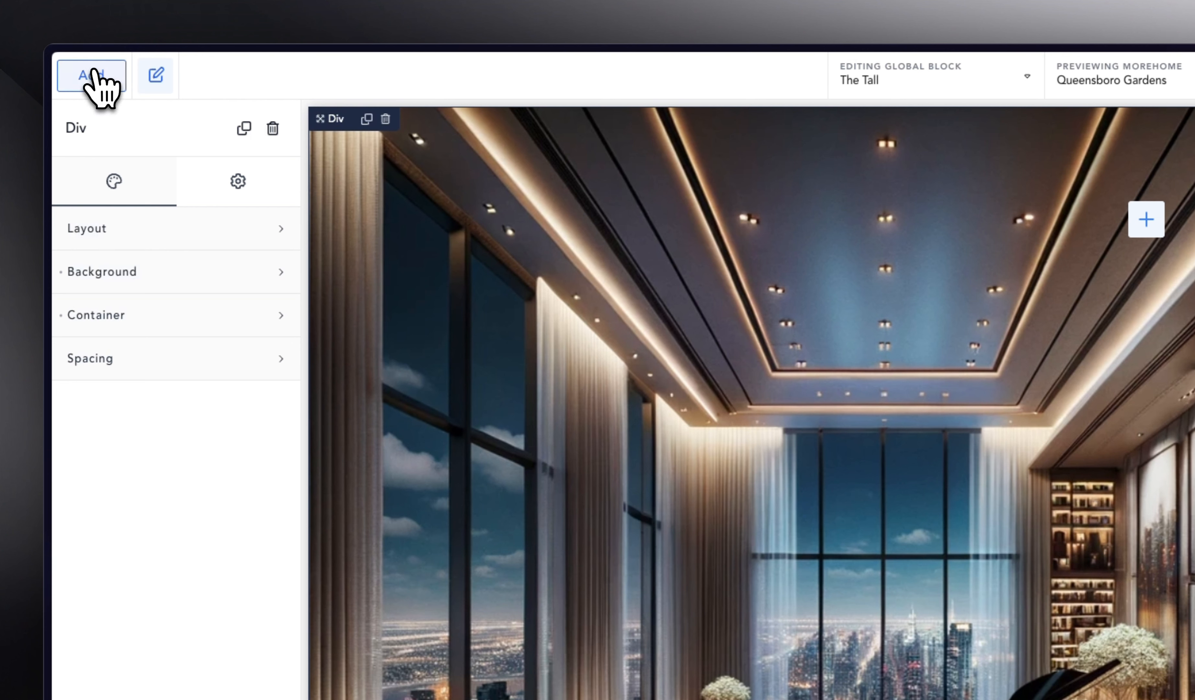
click(94, 76)
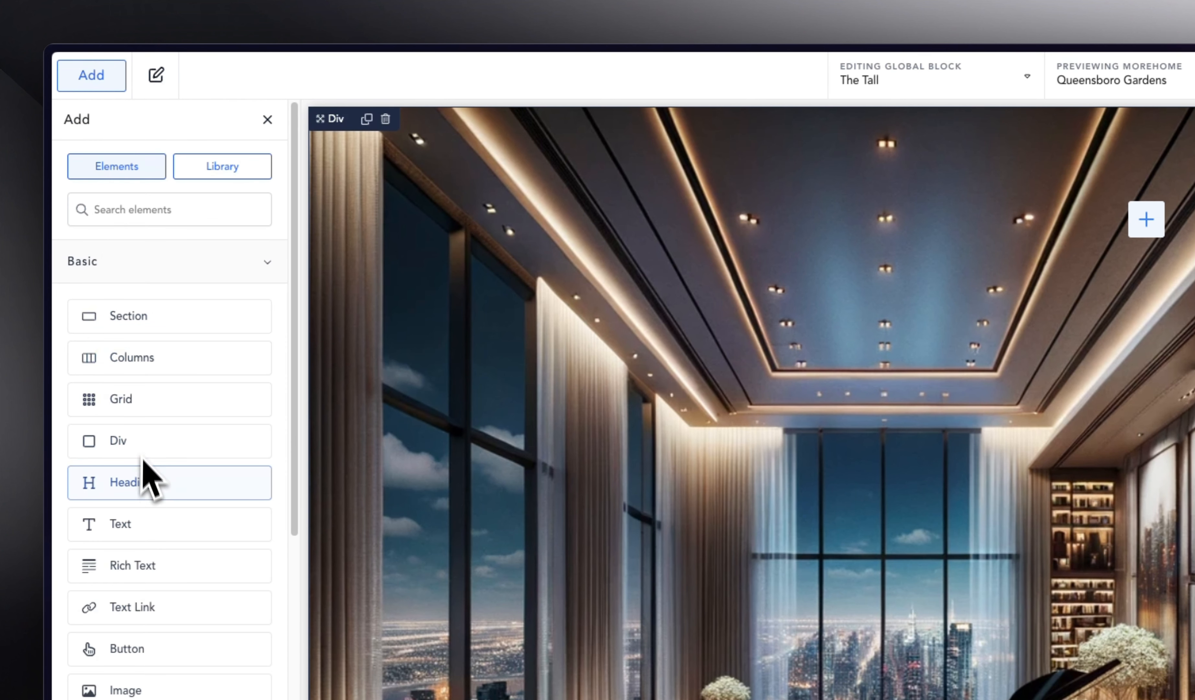
click(127, 217)
text(butt)
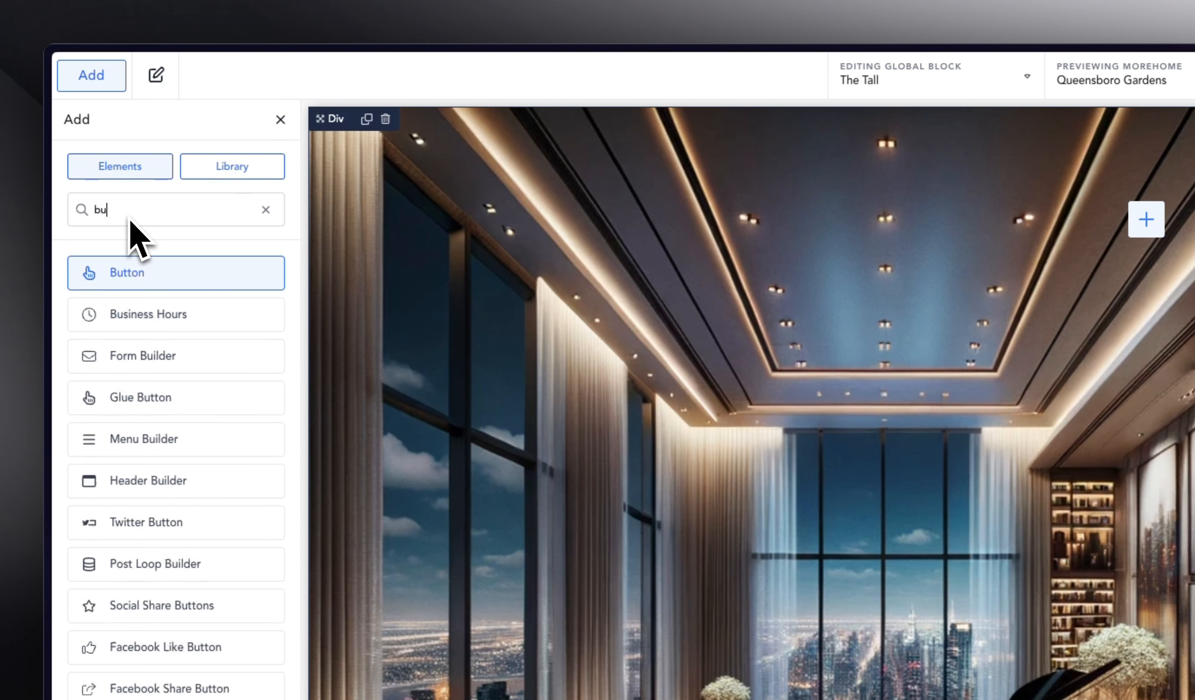
click(144, 262)
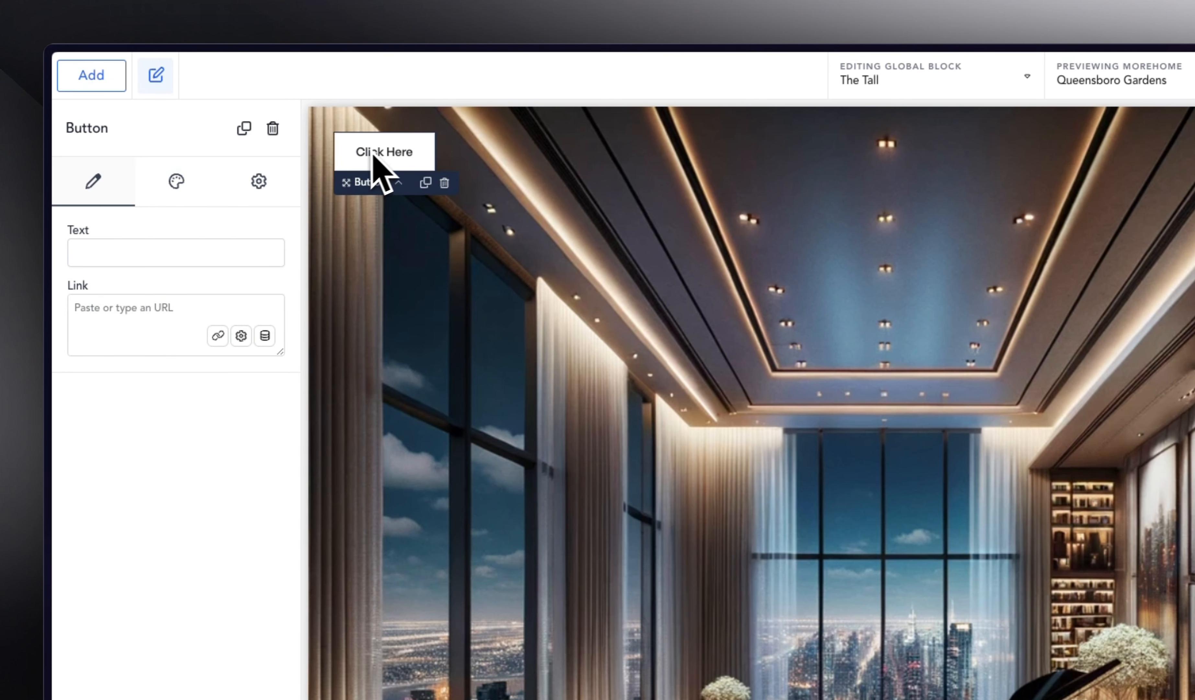
Step: Add a nested Div below the button inside the main Div
click(108, 85)
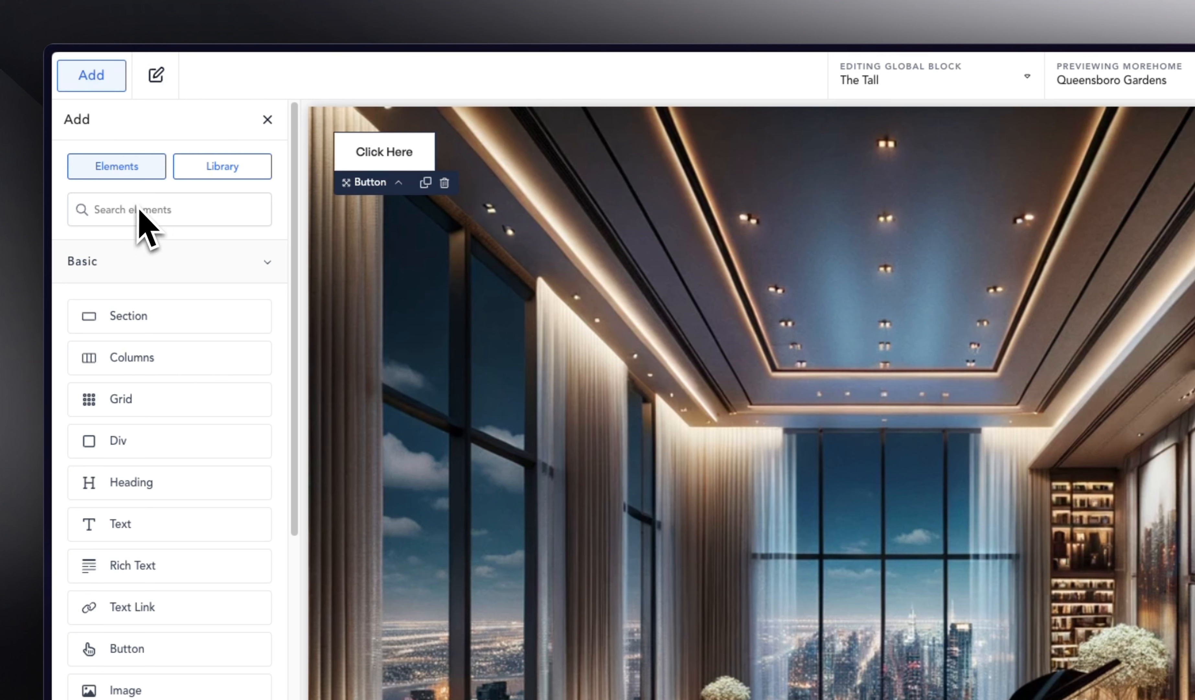
text(div)
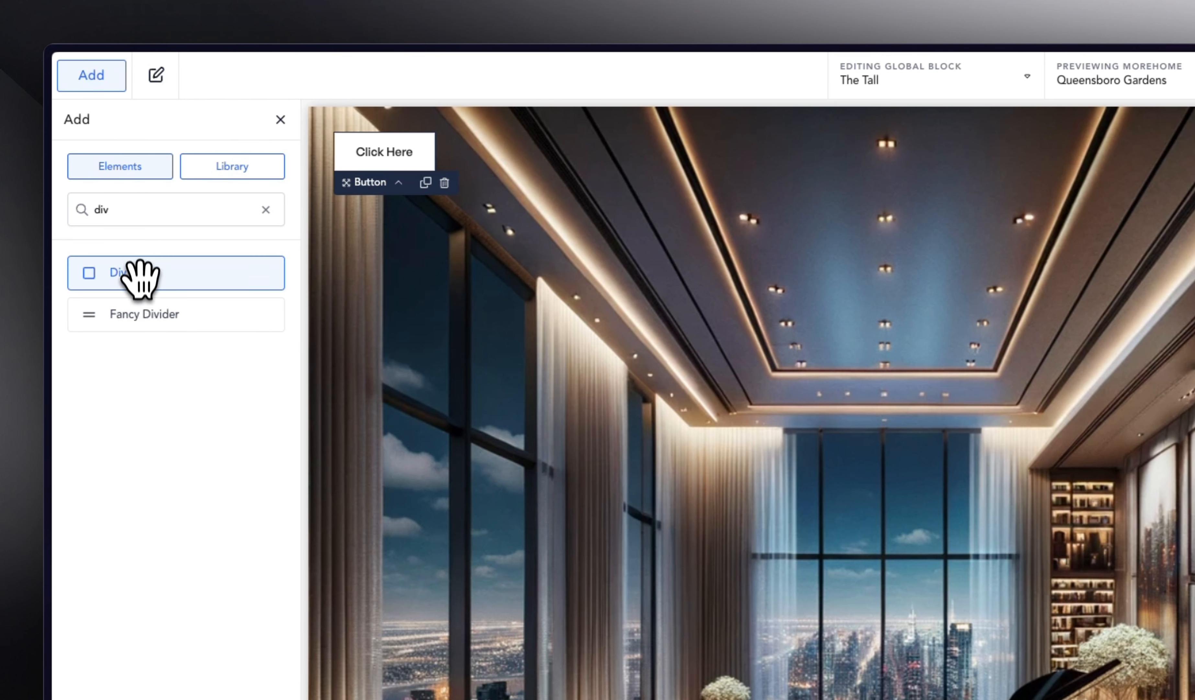
click(140, 270)
Step: Add a Text element and a Heading element, stacked in that order, inside the nested Div
click(99, 86)
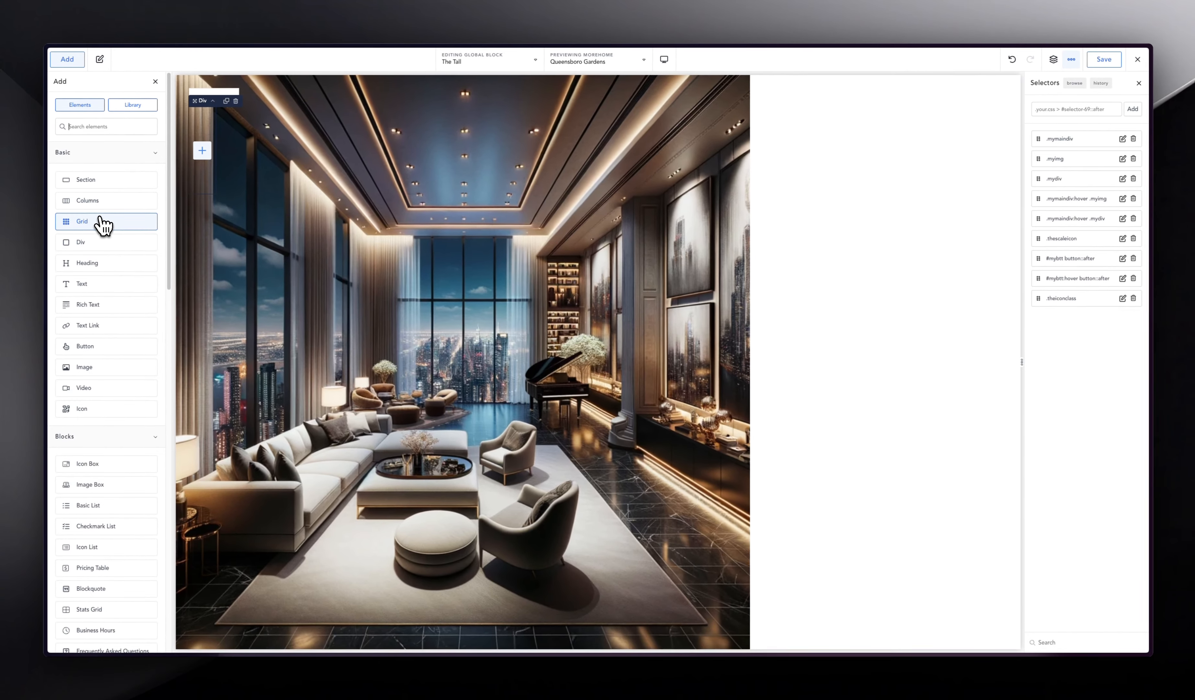
click(97, 282)
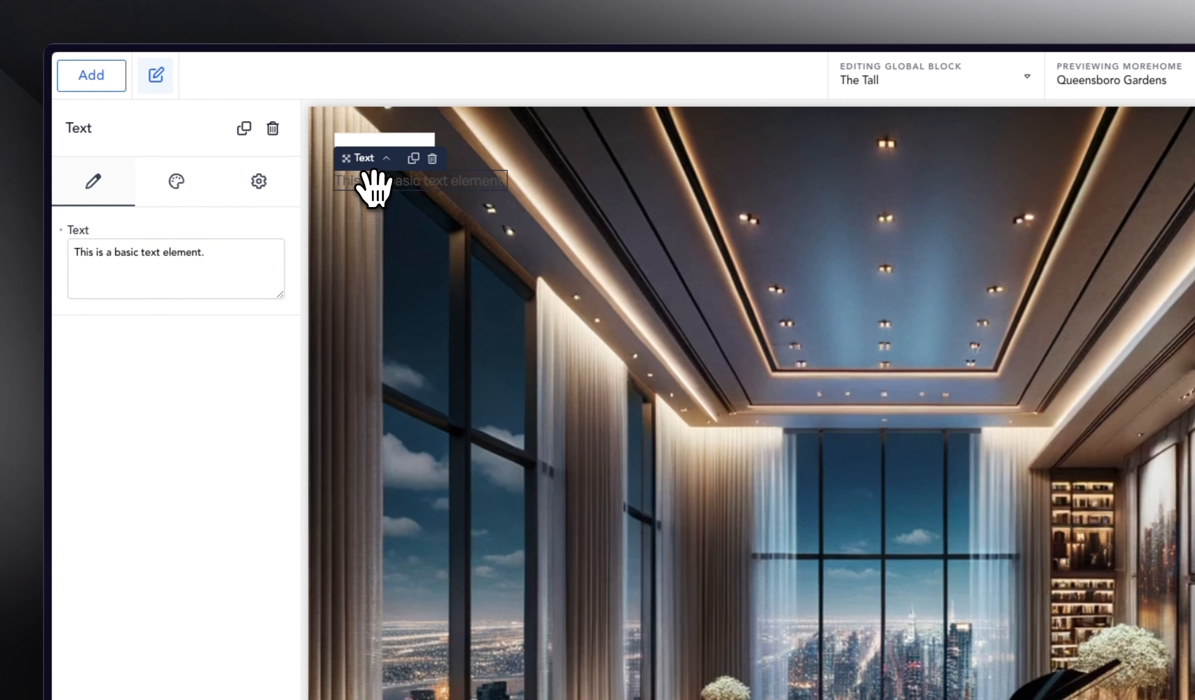
click(109, 81)
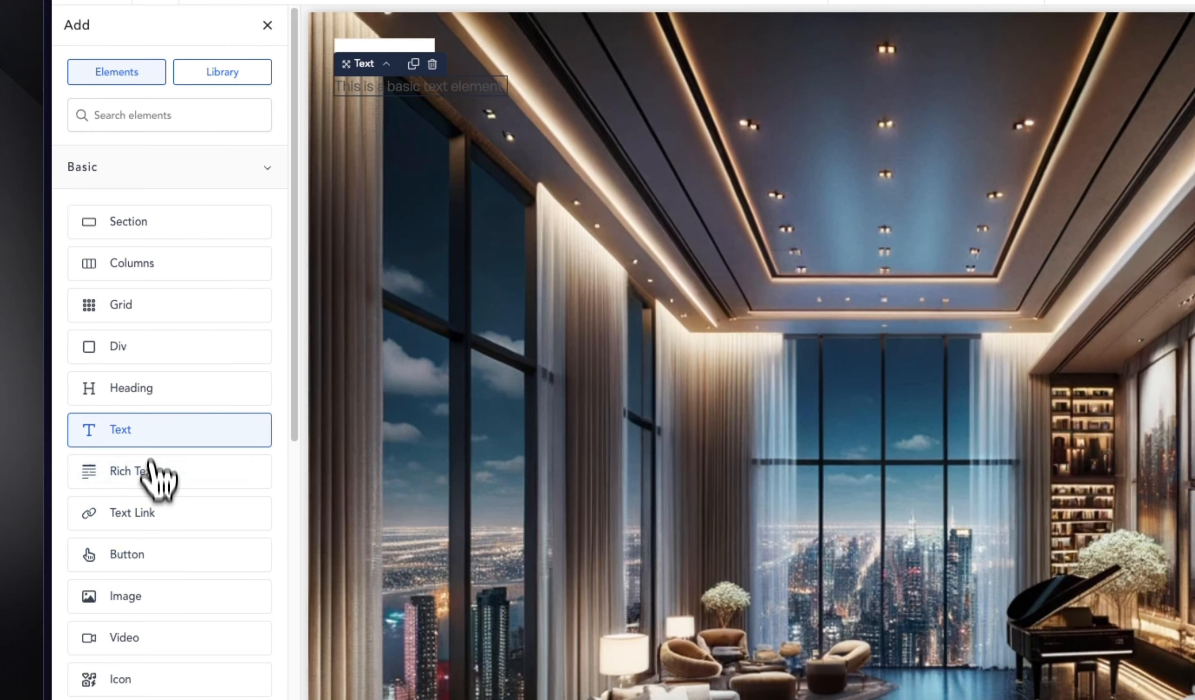
click(144, 390)
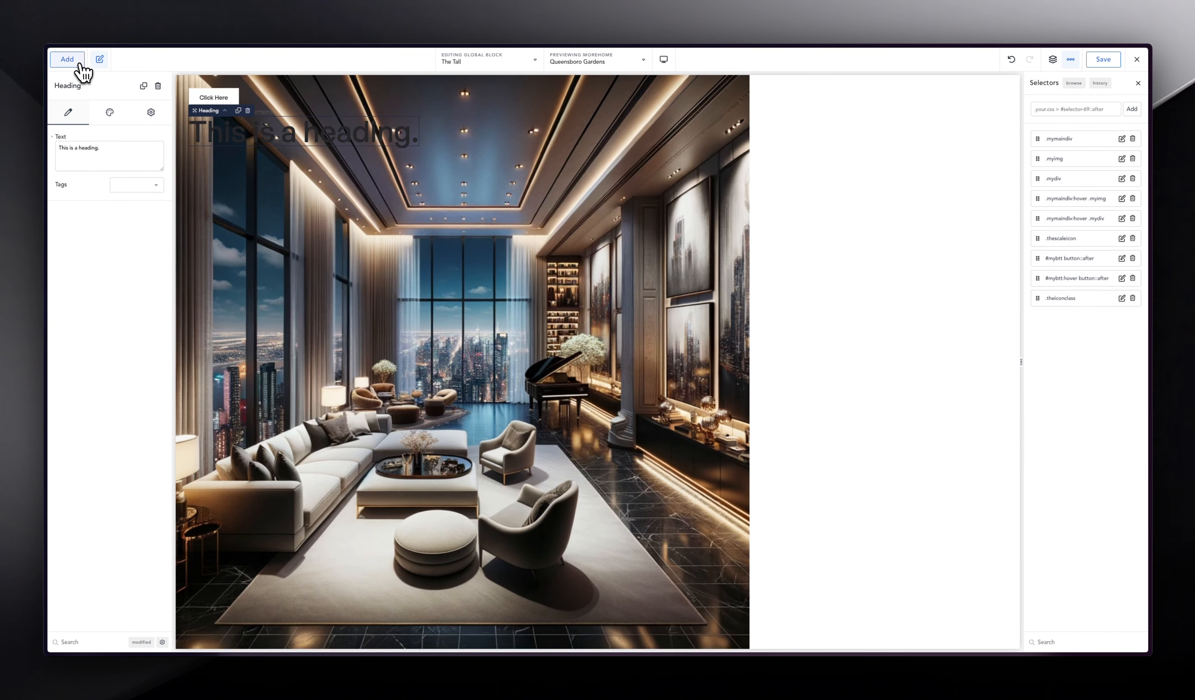
Step: Duplicate the button and move the copy below the heading in the nested Div
click(80, 65)
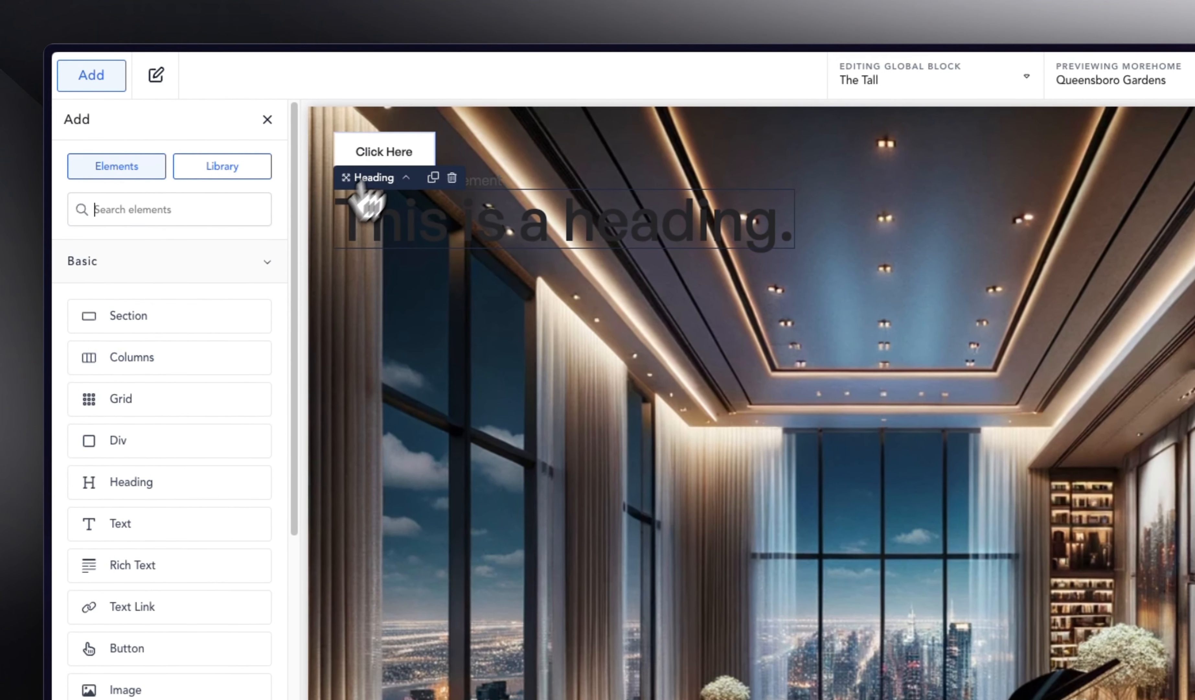
click(222, 95)
drag(401, 148, 427, 282)
Step: Set the nested Div's layout gap to 10 px
click(595, 265)
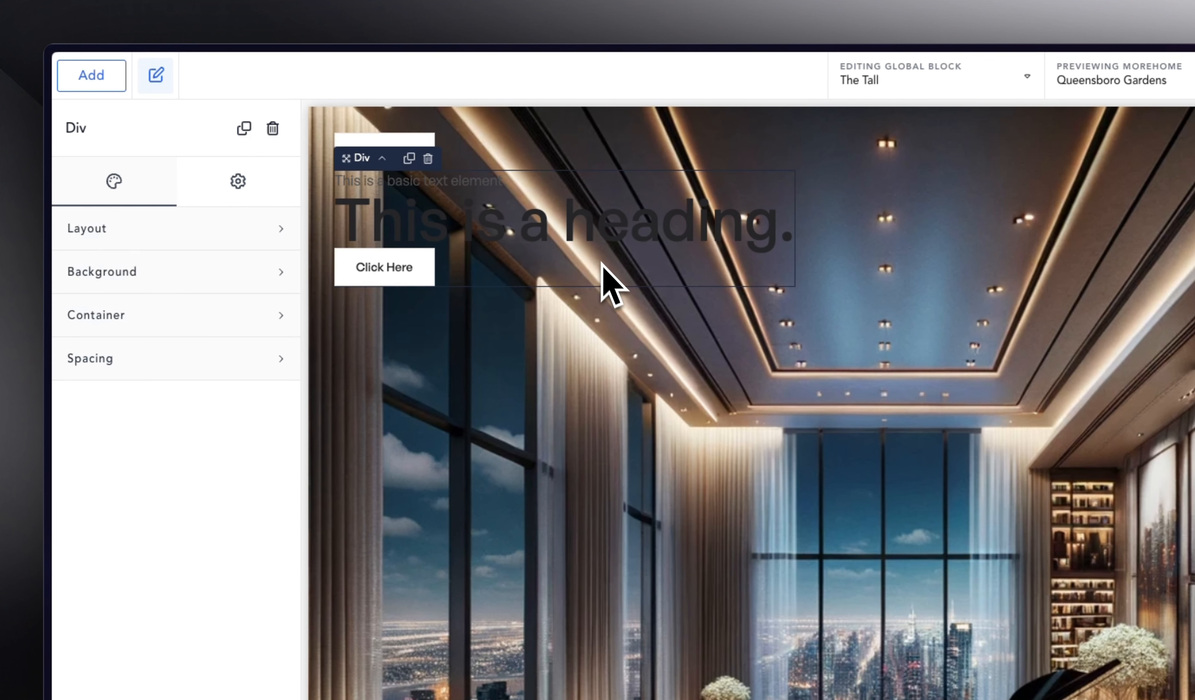
click(130, 232)
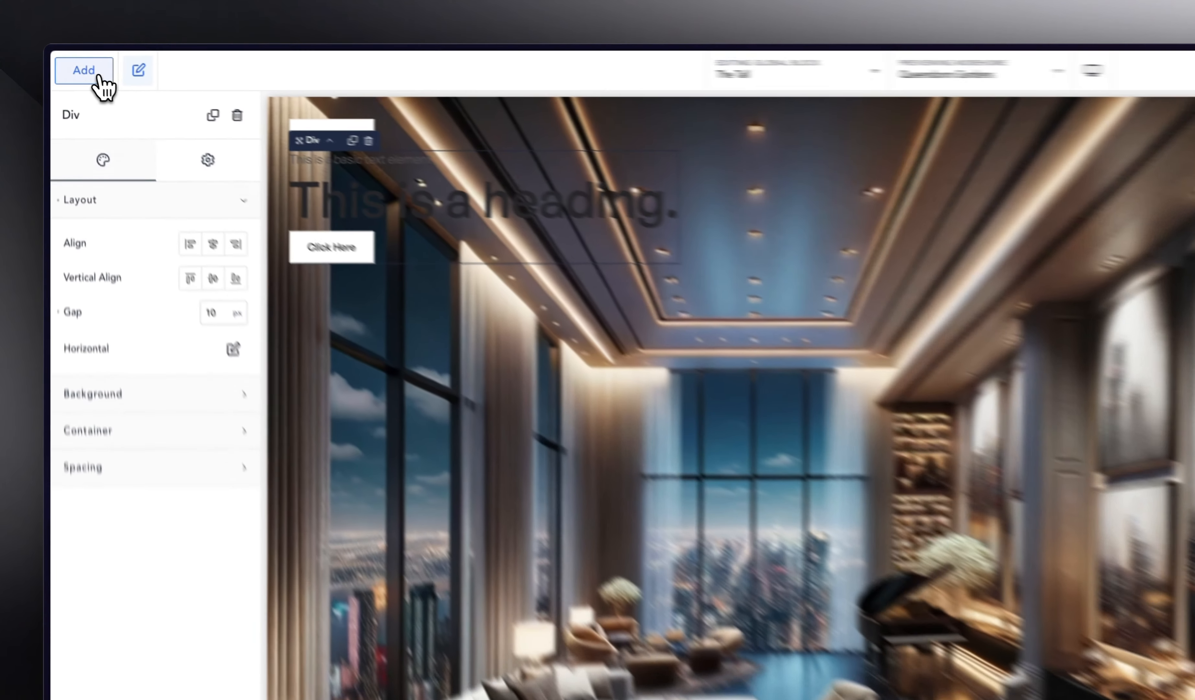
Step: Add an Image element and place it above the text inside the nested Div
click(68, 59)
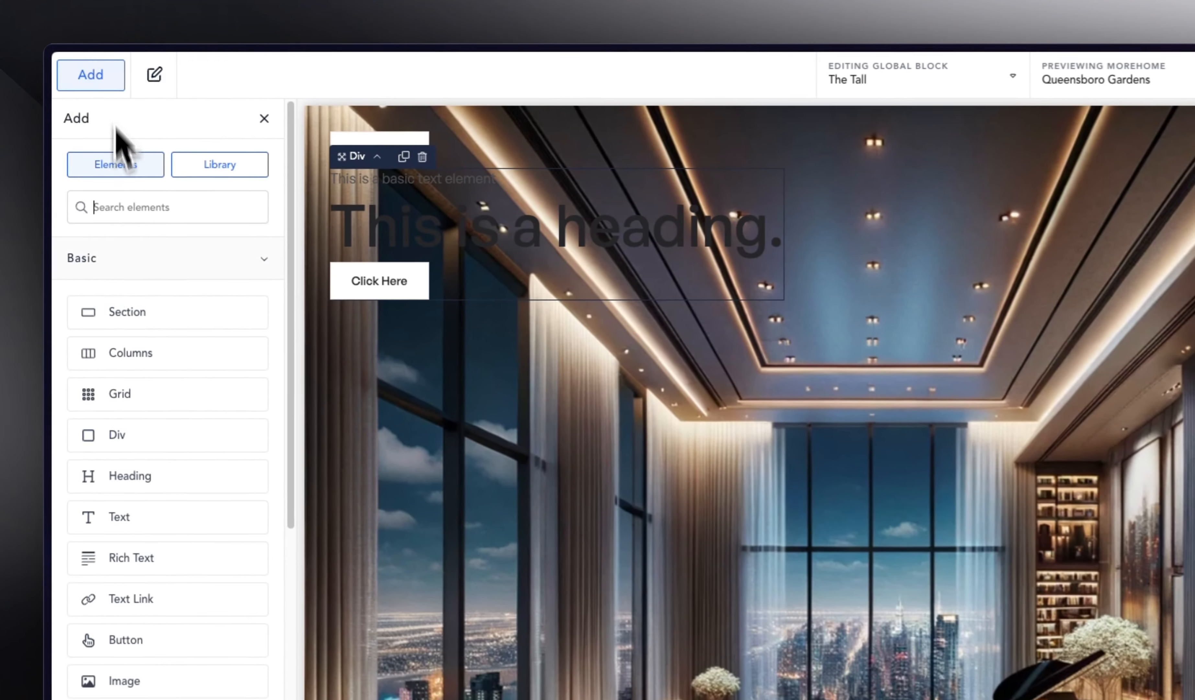
text(img)
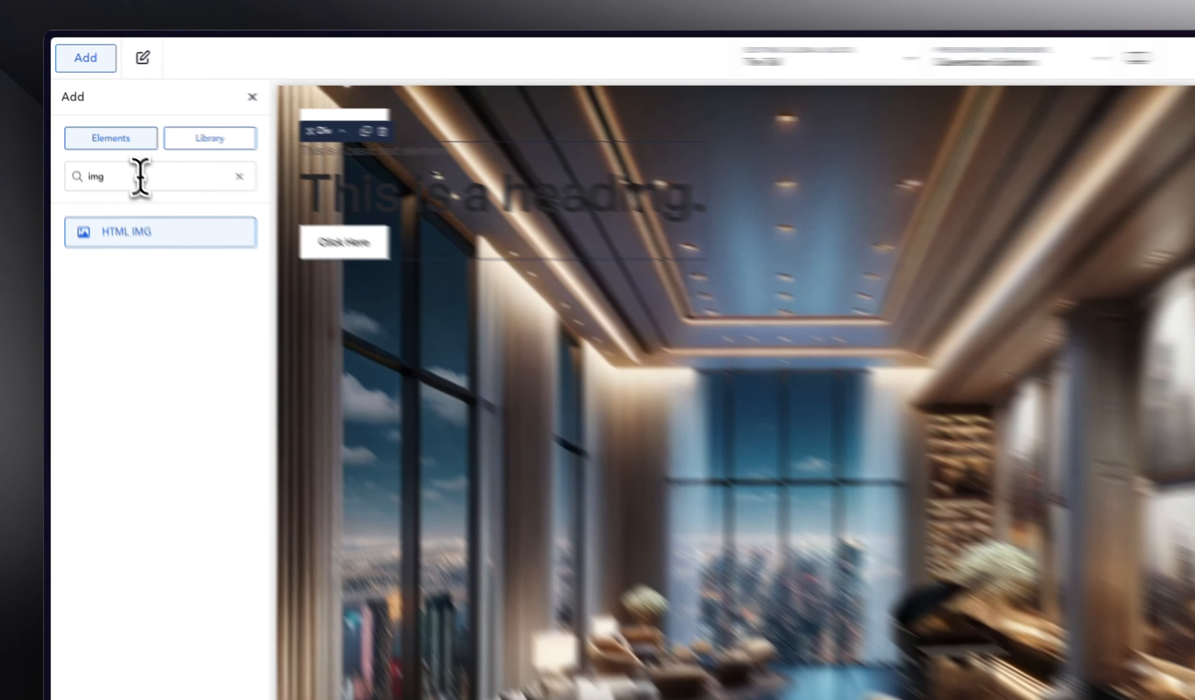
key(BackSpace)
key(BackSpace)
key(BackSpace)
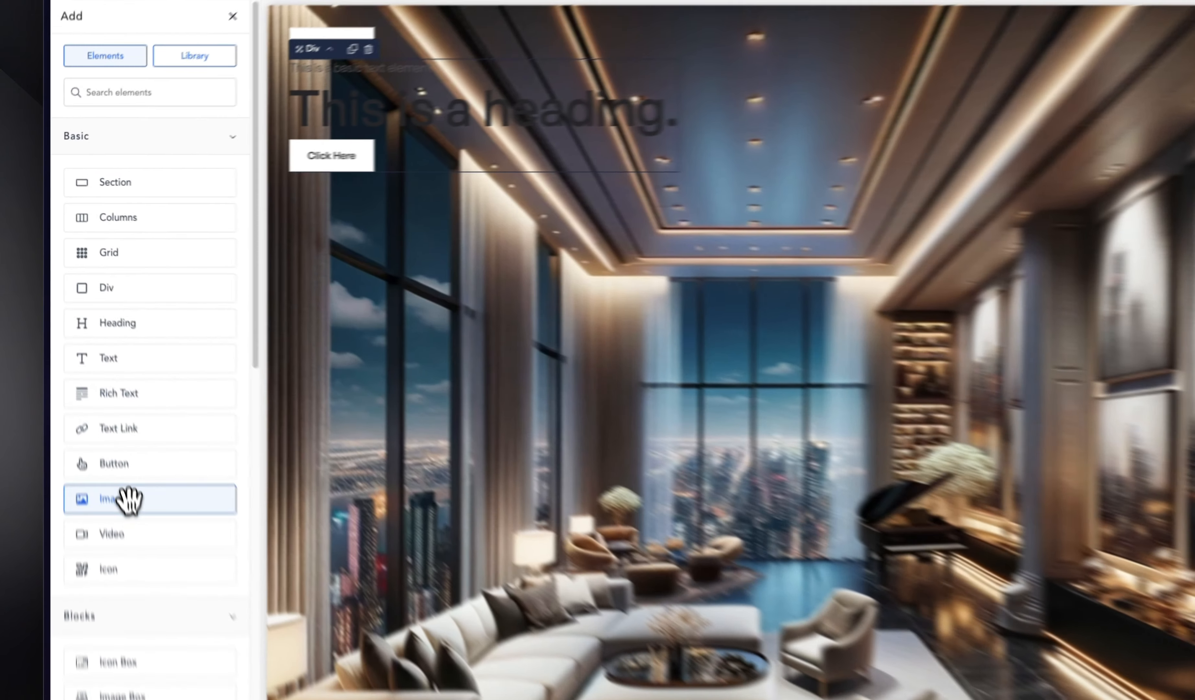
click(96, 367)
drag(498, 313, 496, 49)
drag(399, 138, 400, 151)
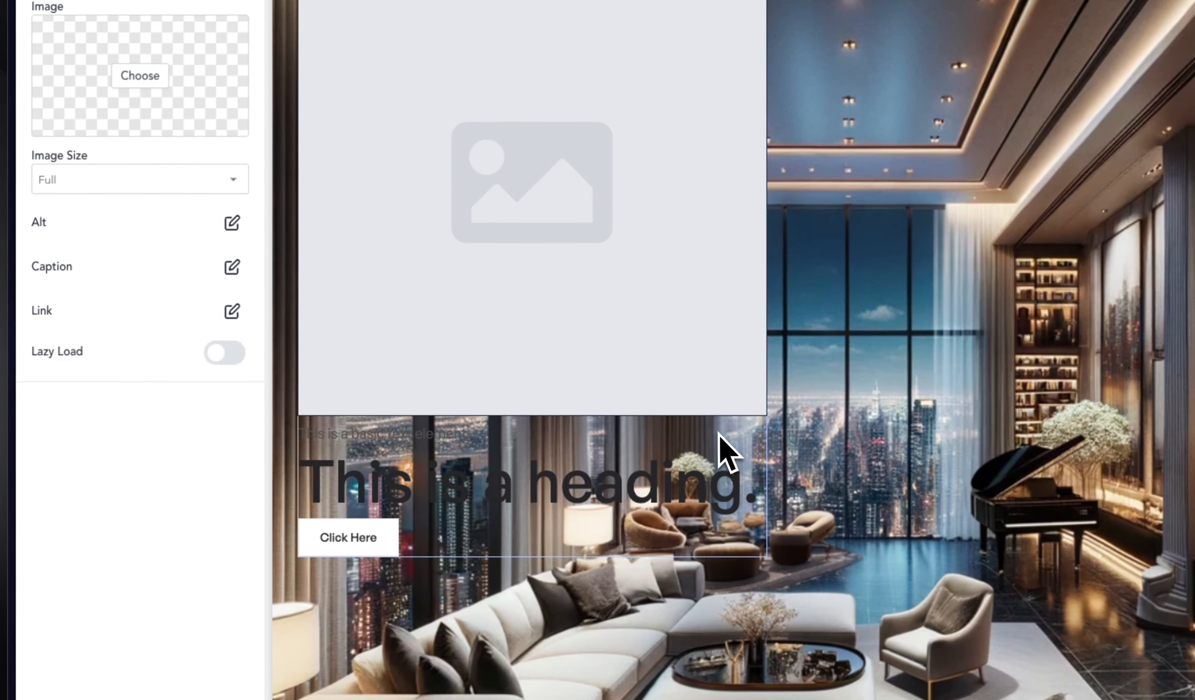
Step: Set the nested Div's container width so it fills the main Div
click(658, 628)
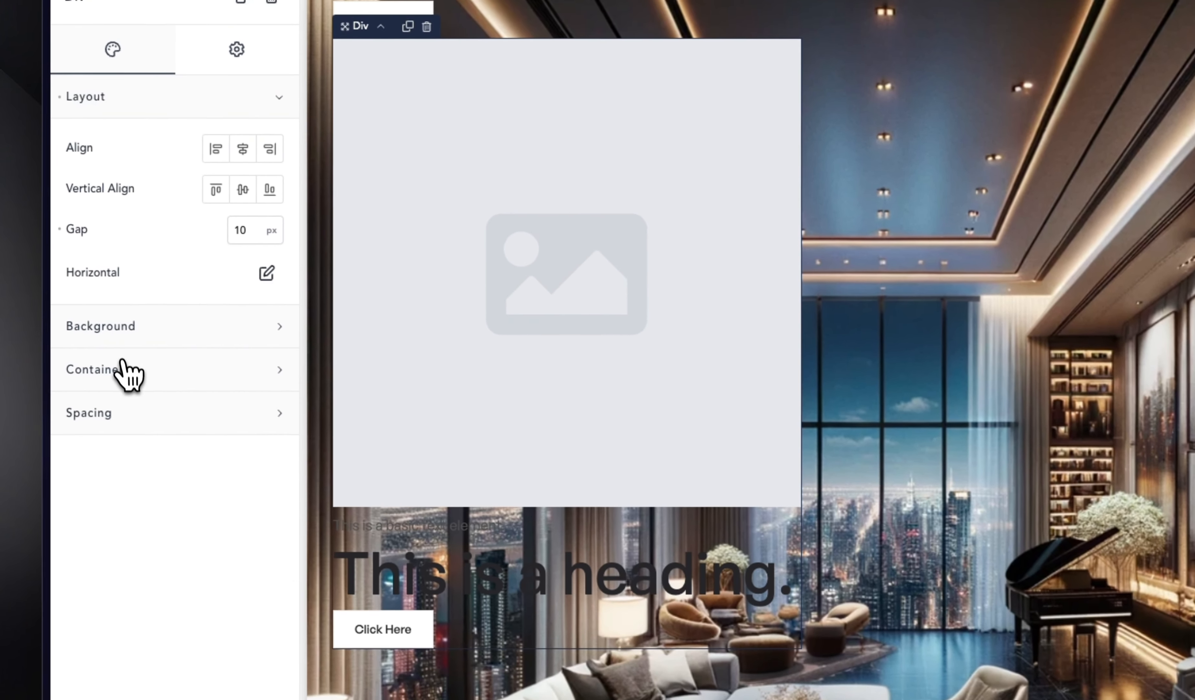
click(96, 281)
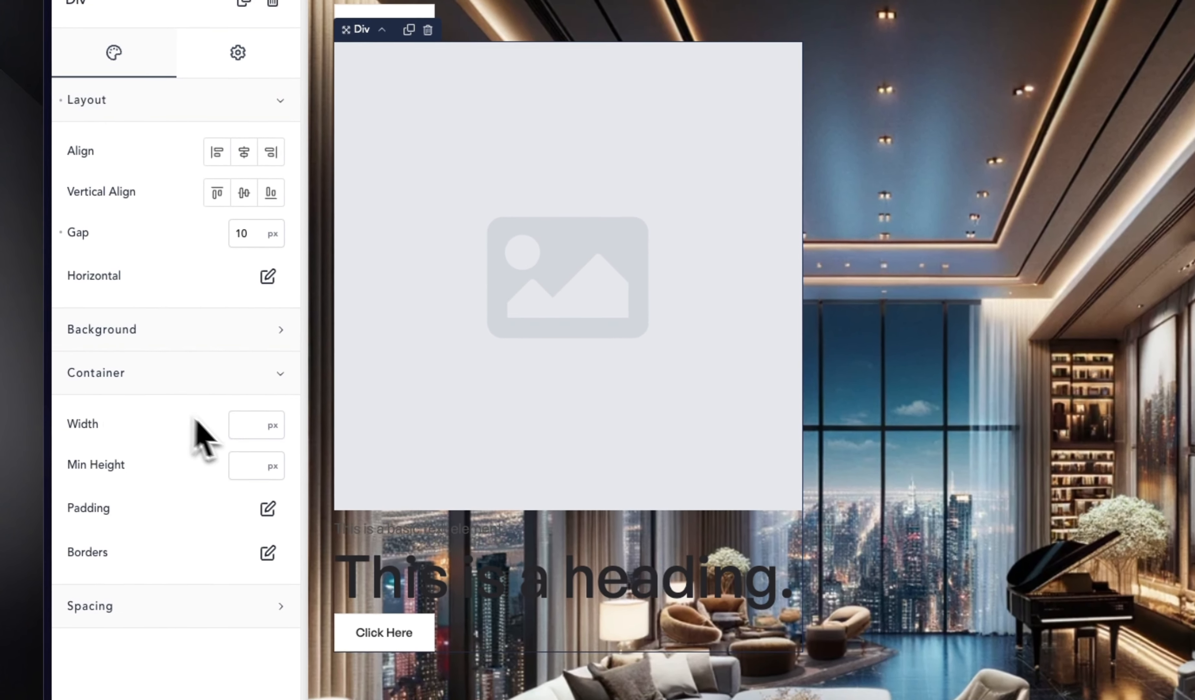
click(212, 335)
Step: Set the Image element's width to 100%, its height to 150 px and its object fit to Cover
click(543, 284)
click(185, 181)
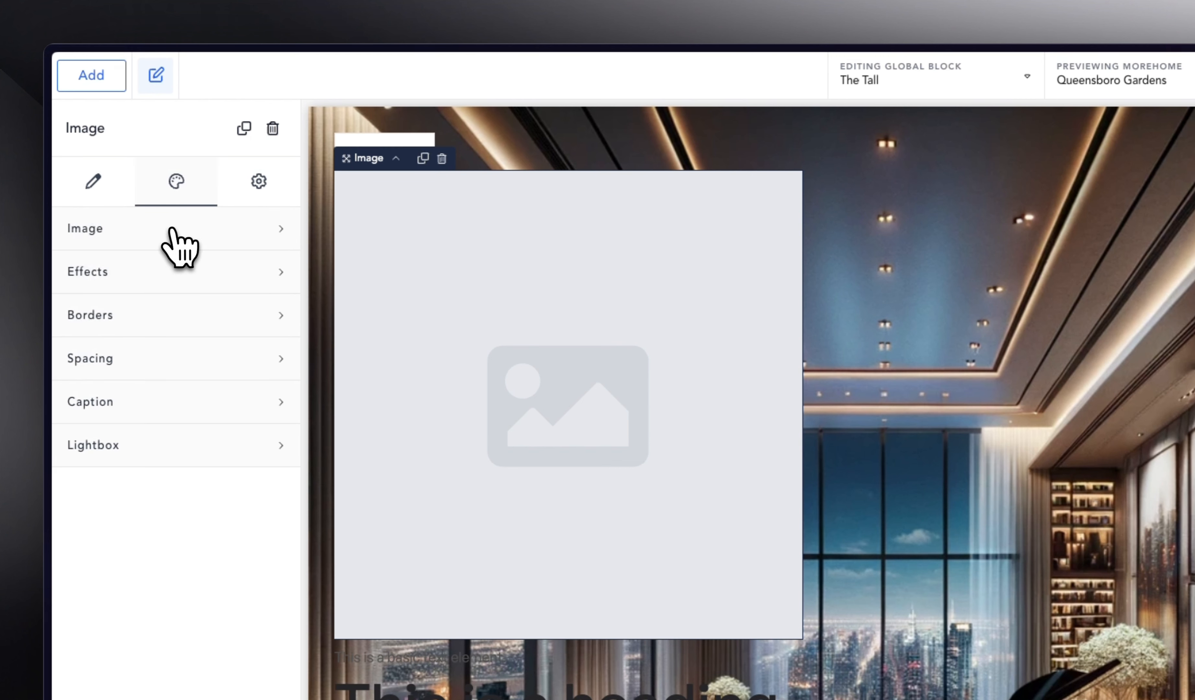
click(175, 241)
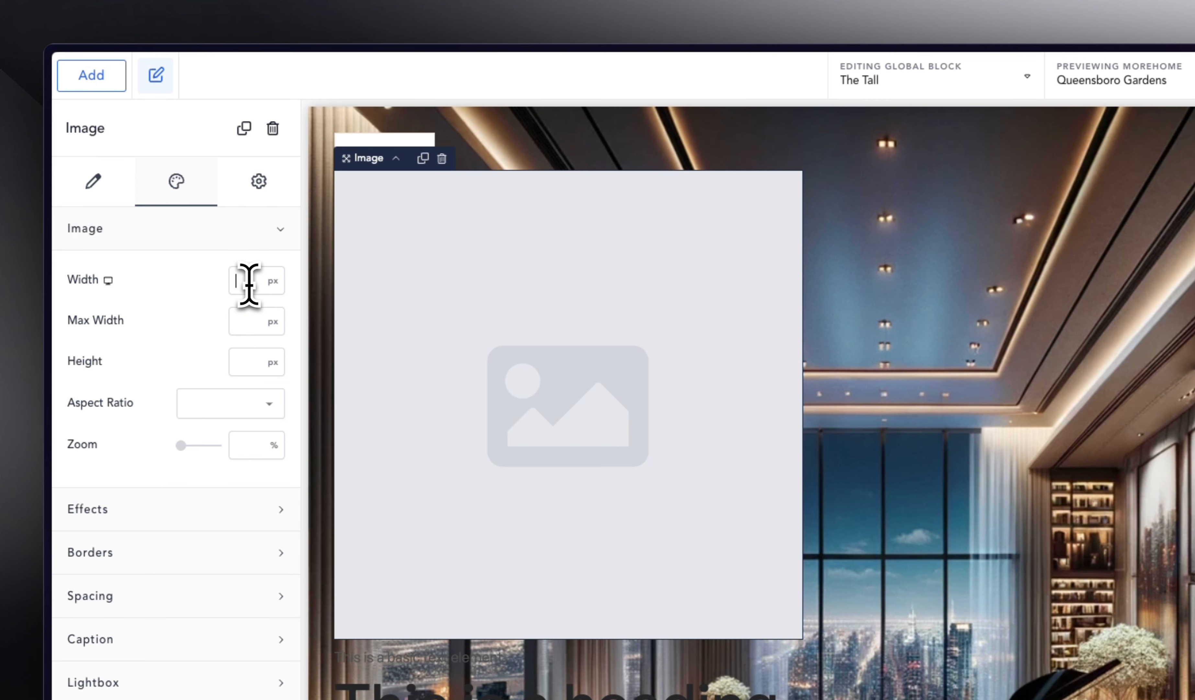
text(100%)
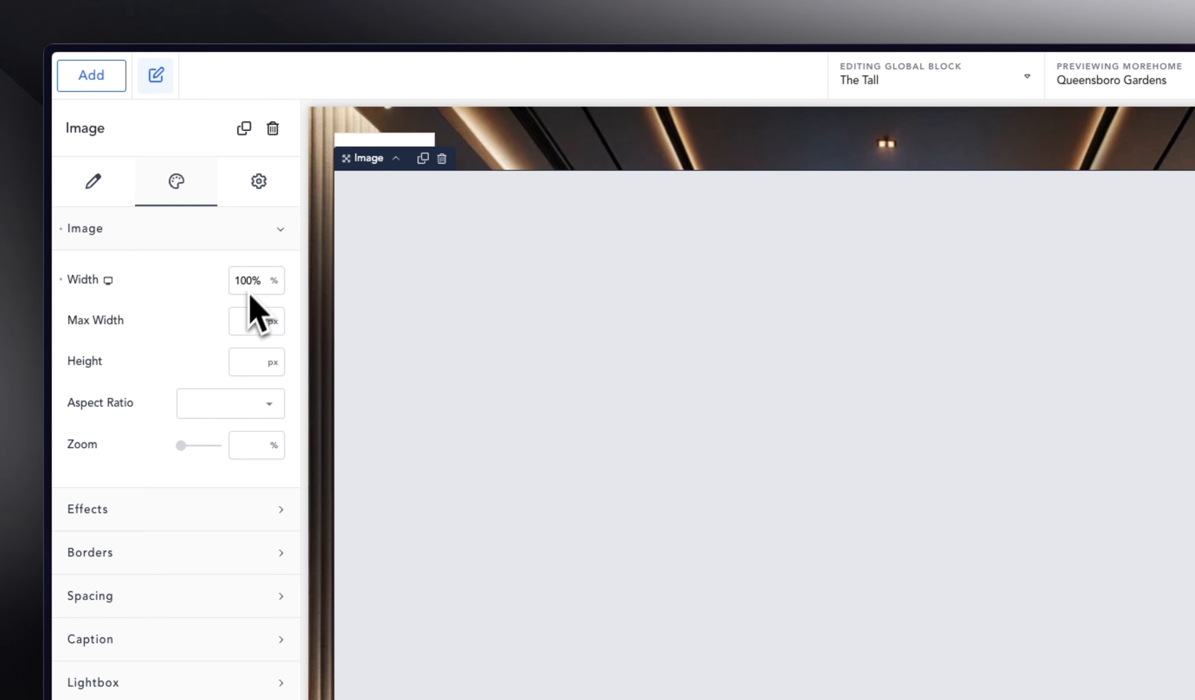
click(244, 365)
text(150)
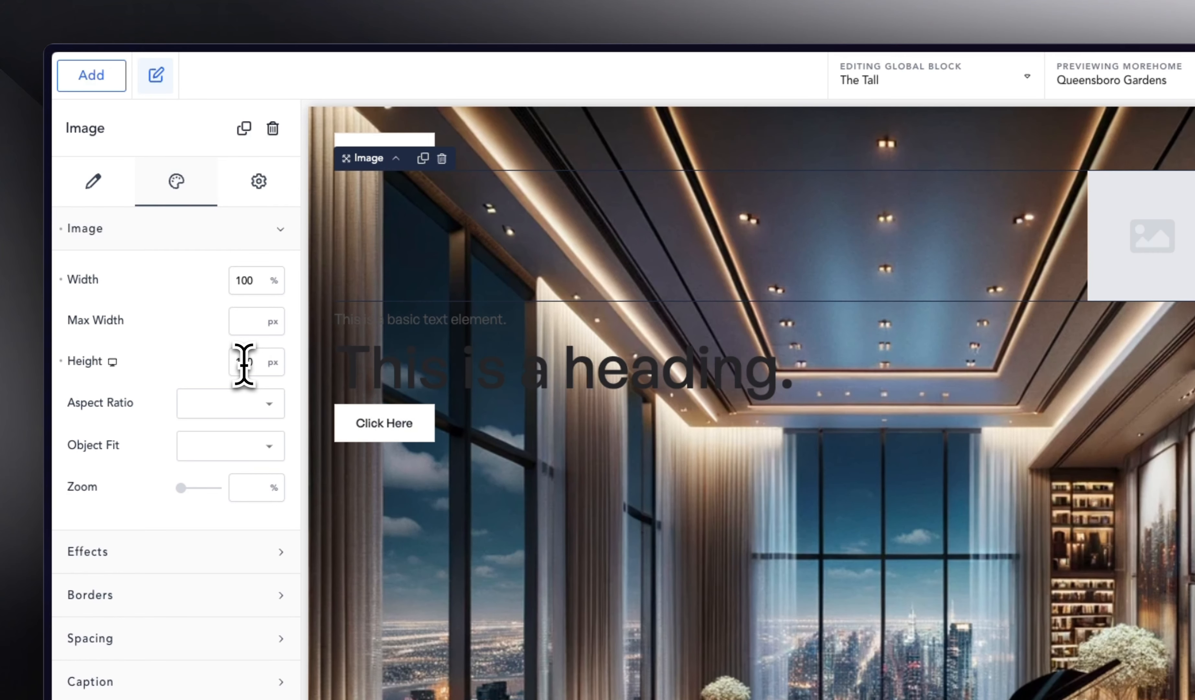
click(205, 457)
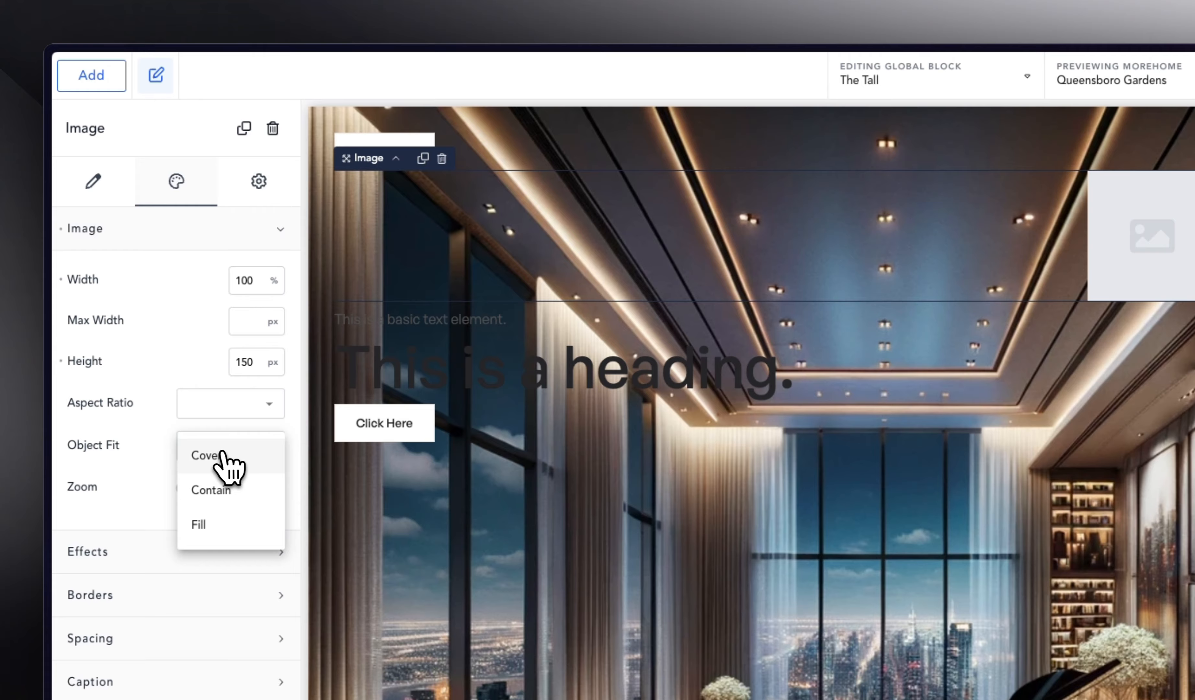
click(206, 455)
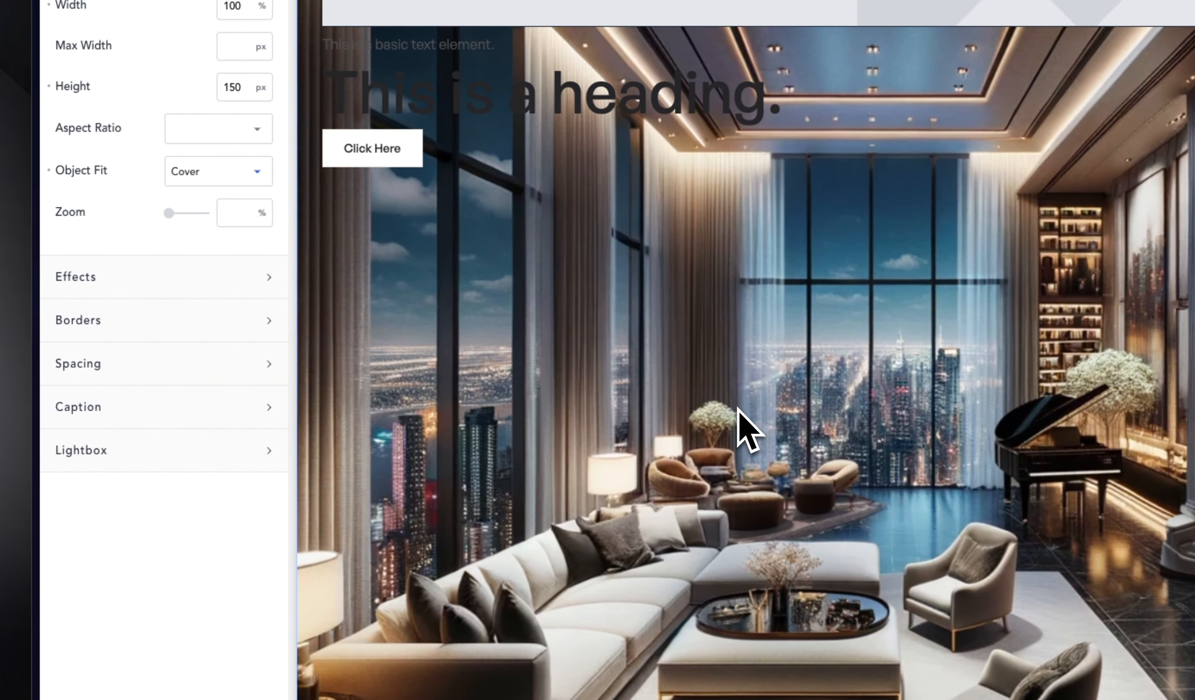
Step: Set the main Div's horizontal layout to stack vertically at Desktop with Space Between alignment
click(738, 408)
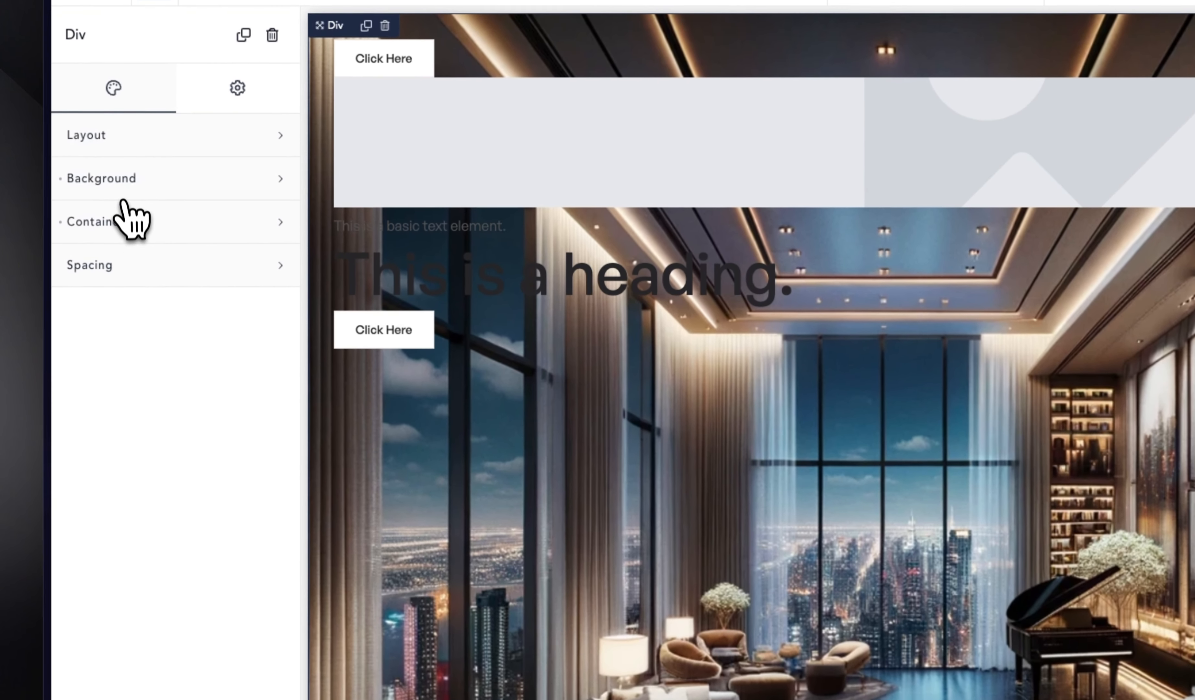
click(130, 151)
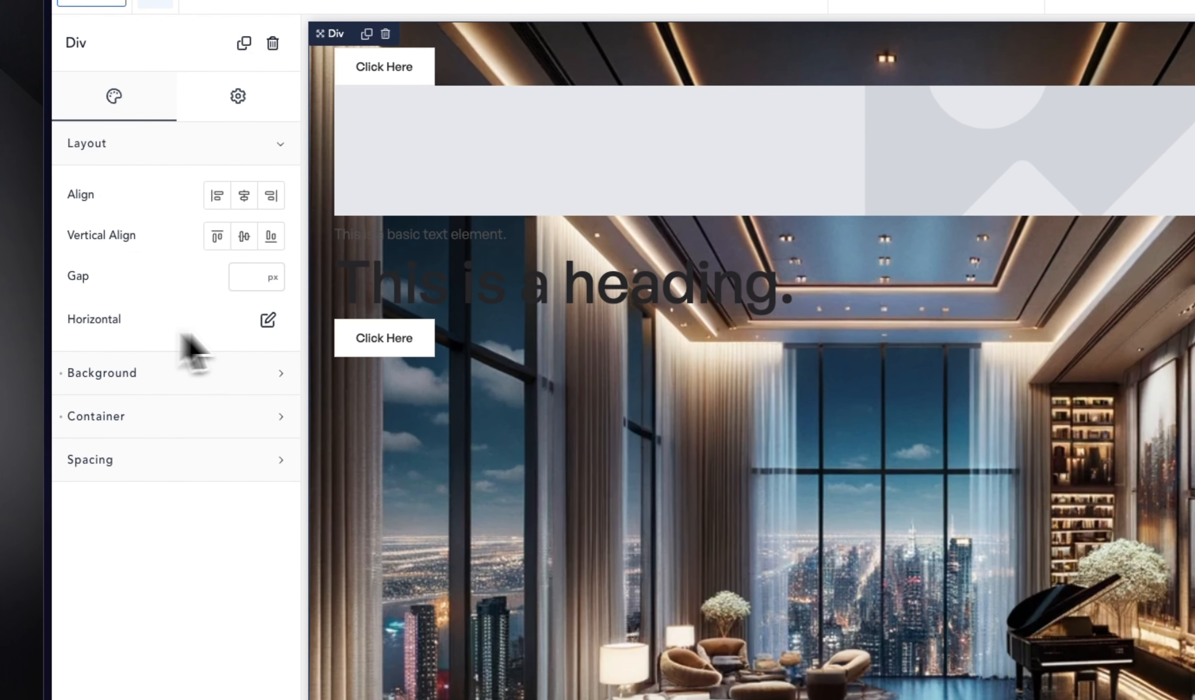
click(267, 319)
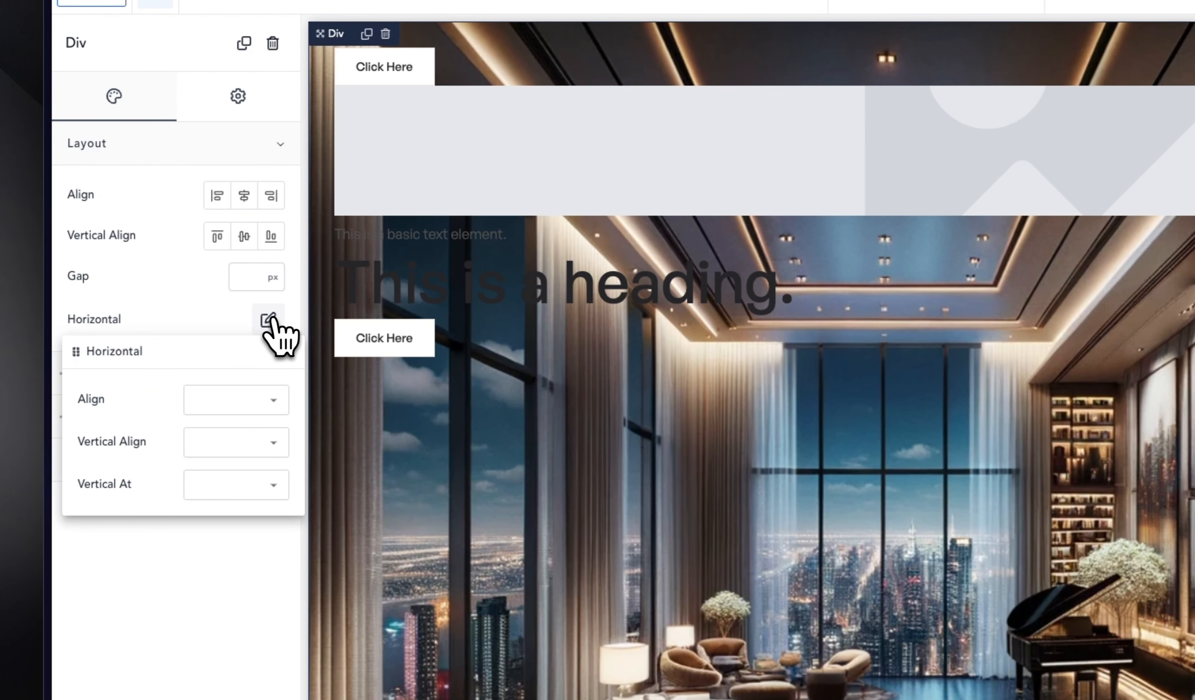
click(235, 500)
click(263, 510)
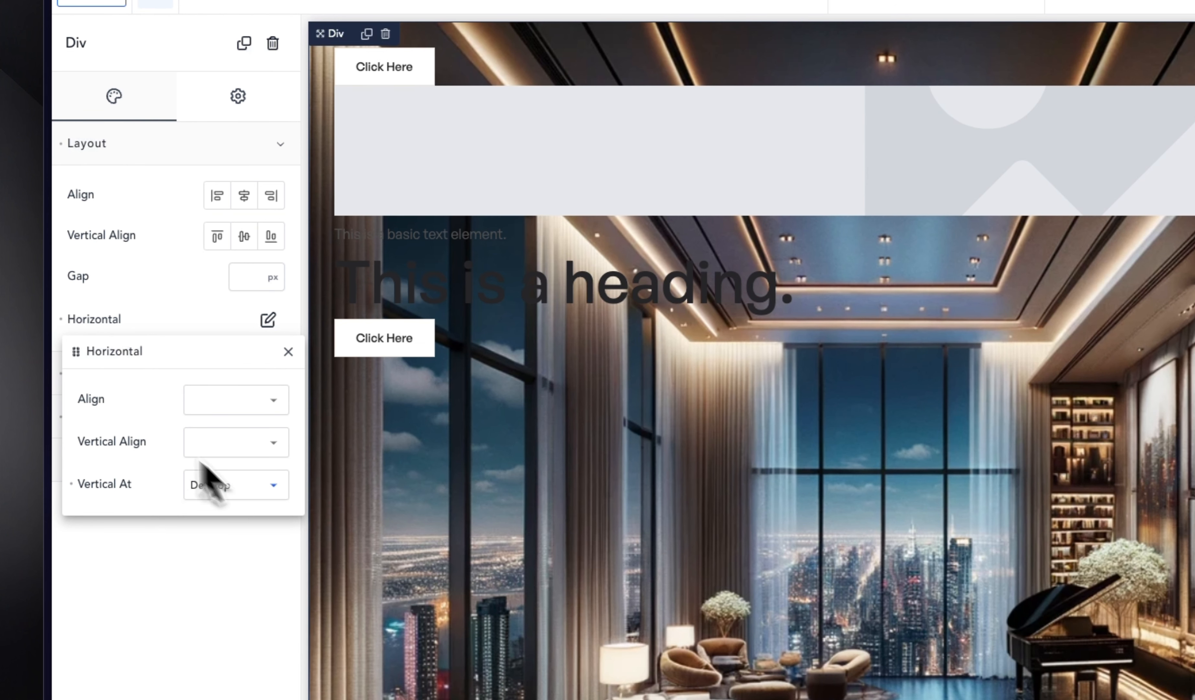
click(225, 400)
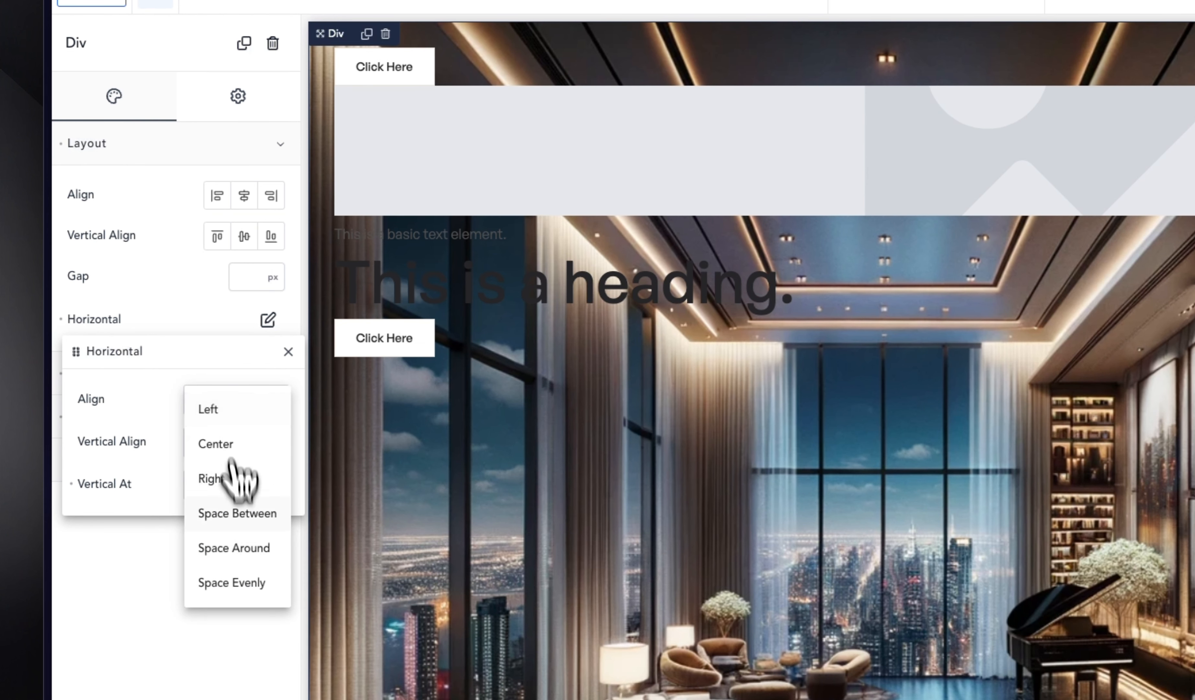
click(237, 513)
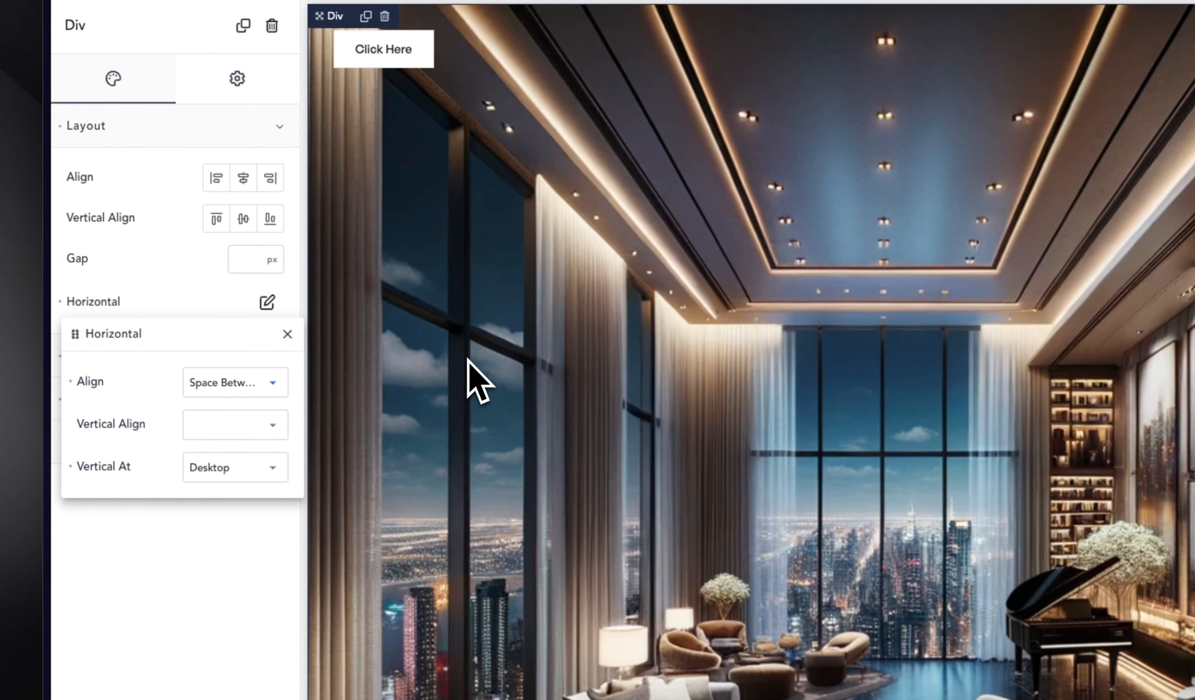
click(460, 321)
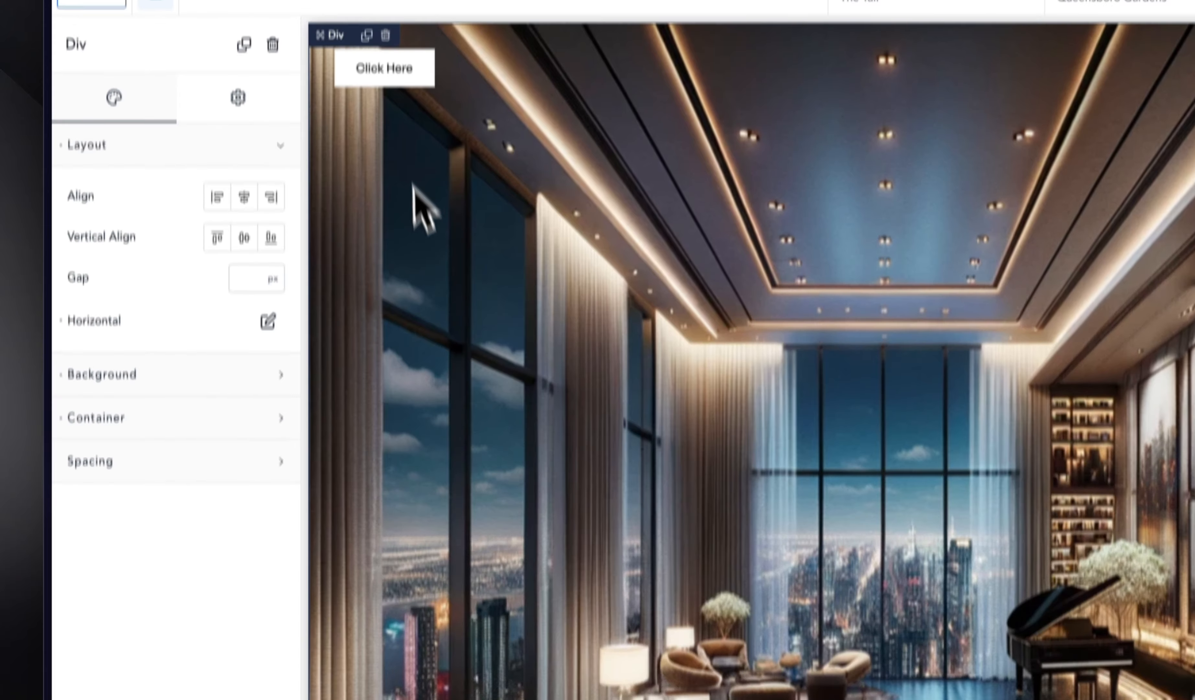
Step: Set the top button's text to the dynamic Price field with $ prepended
click(401, 10)
click(133, 248)
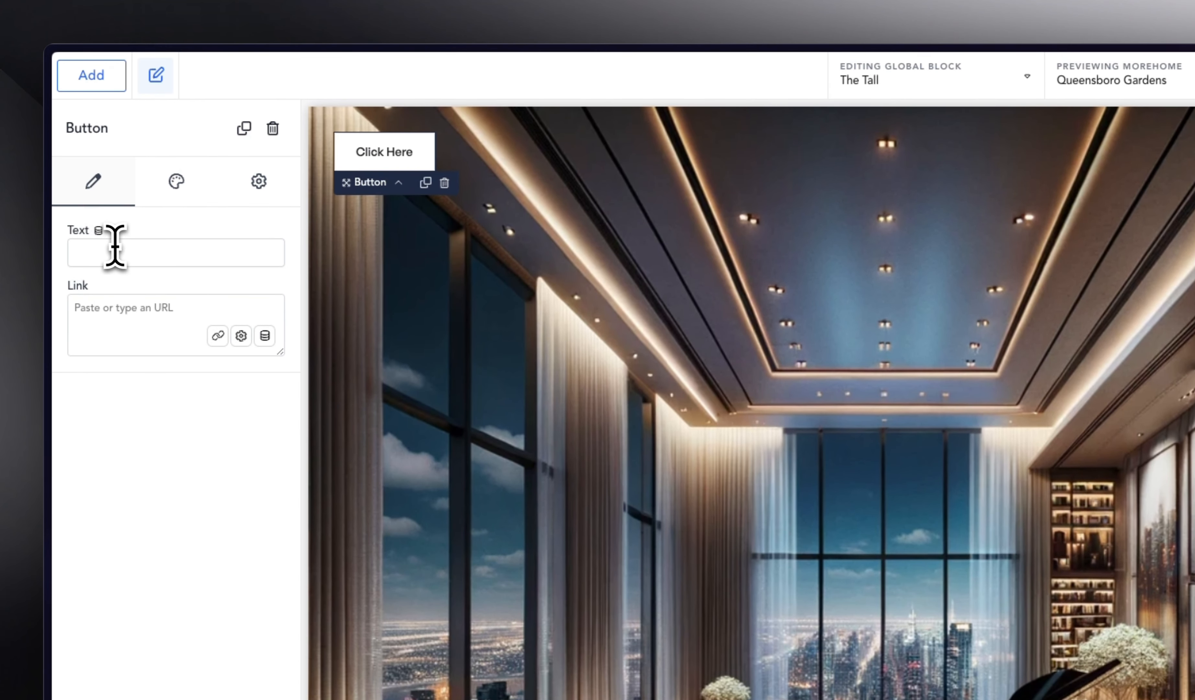
click(96, 230)
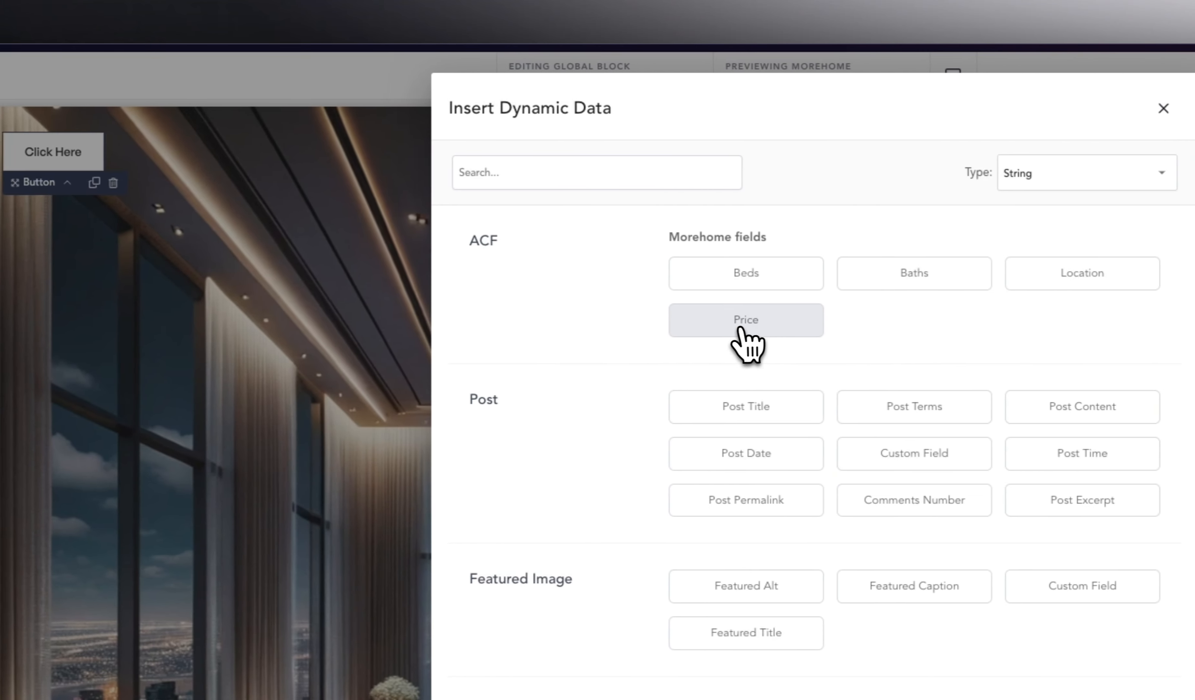
click(997, 320)
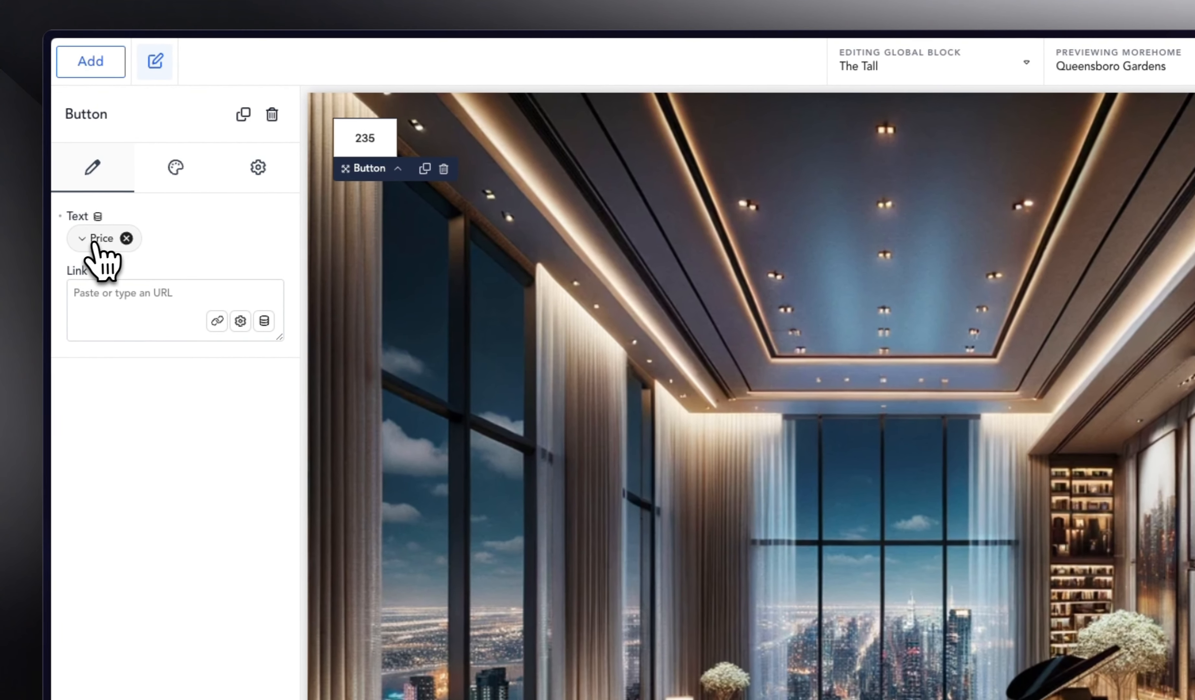
click(86, 240)
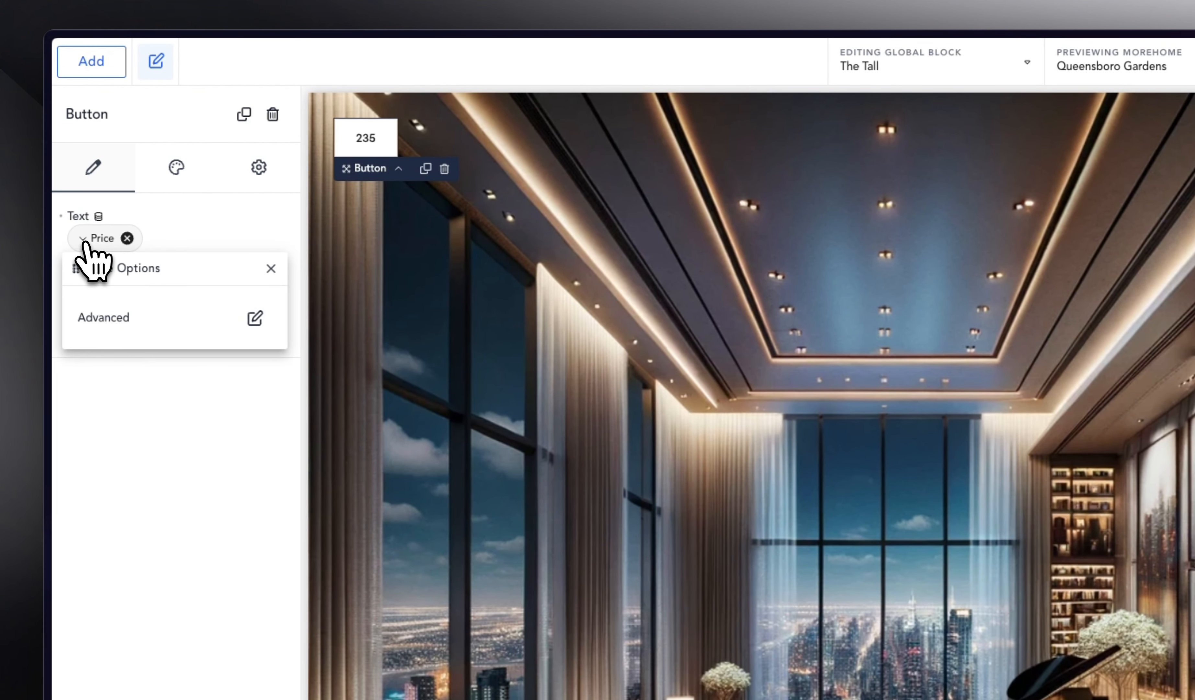
click(255, 318)
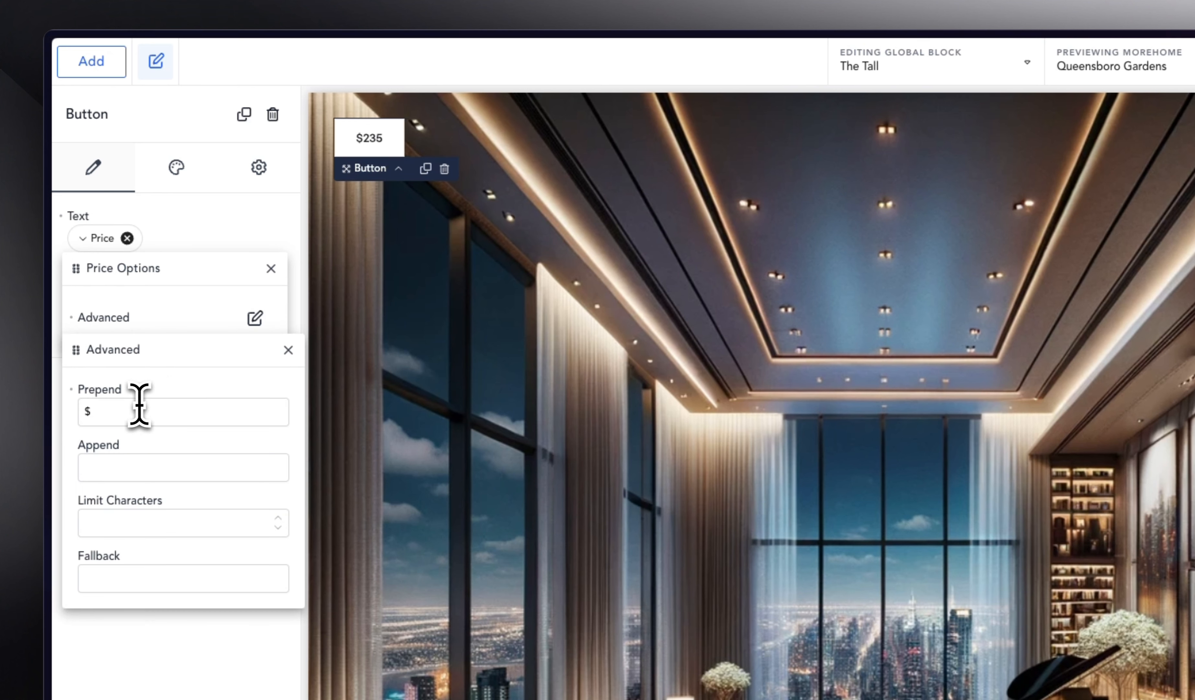
Step: Give the price button a Custom style with an outline, no fill on hover and round corners
click(175, 173)
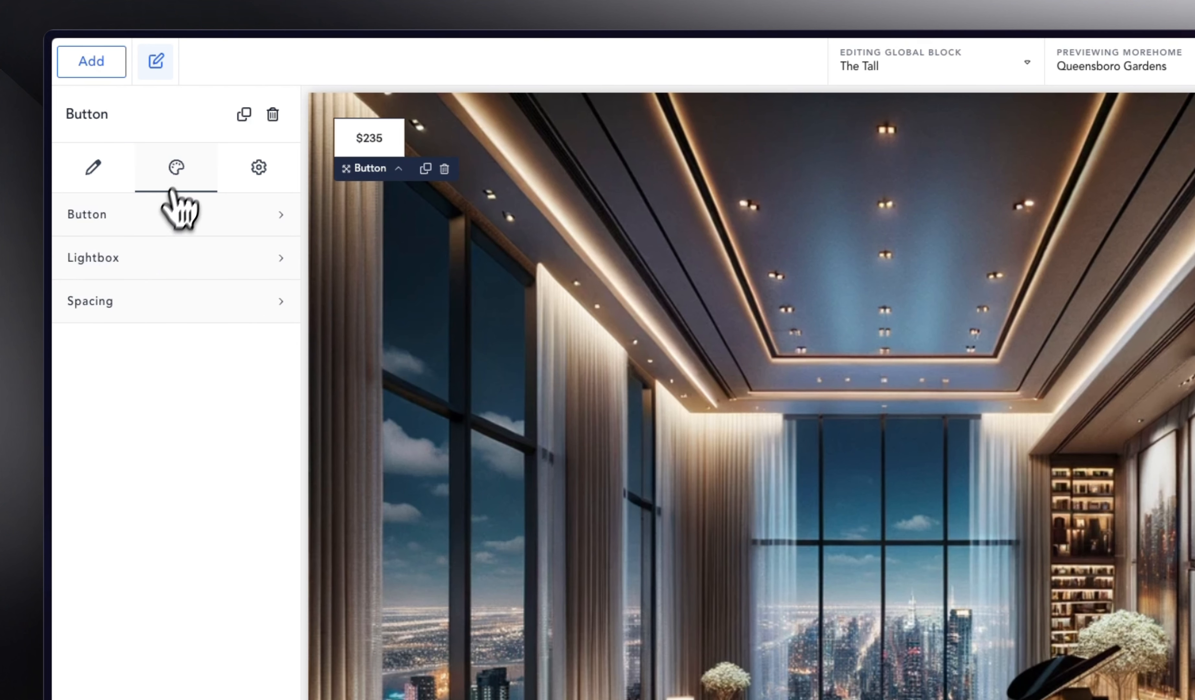
click(154, 222)
click(217, 288)
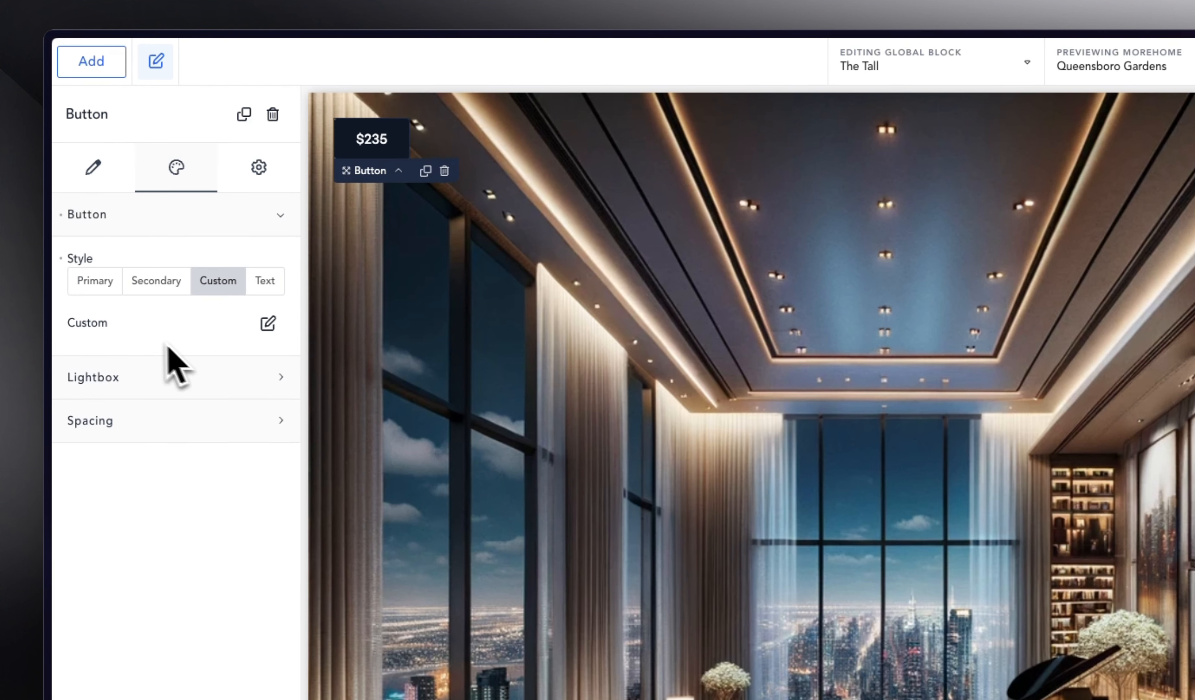
click(267, 324)
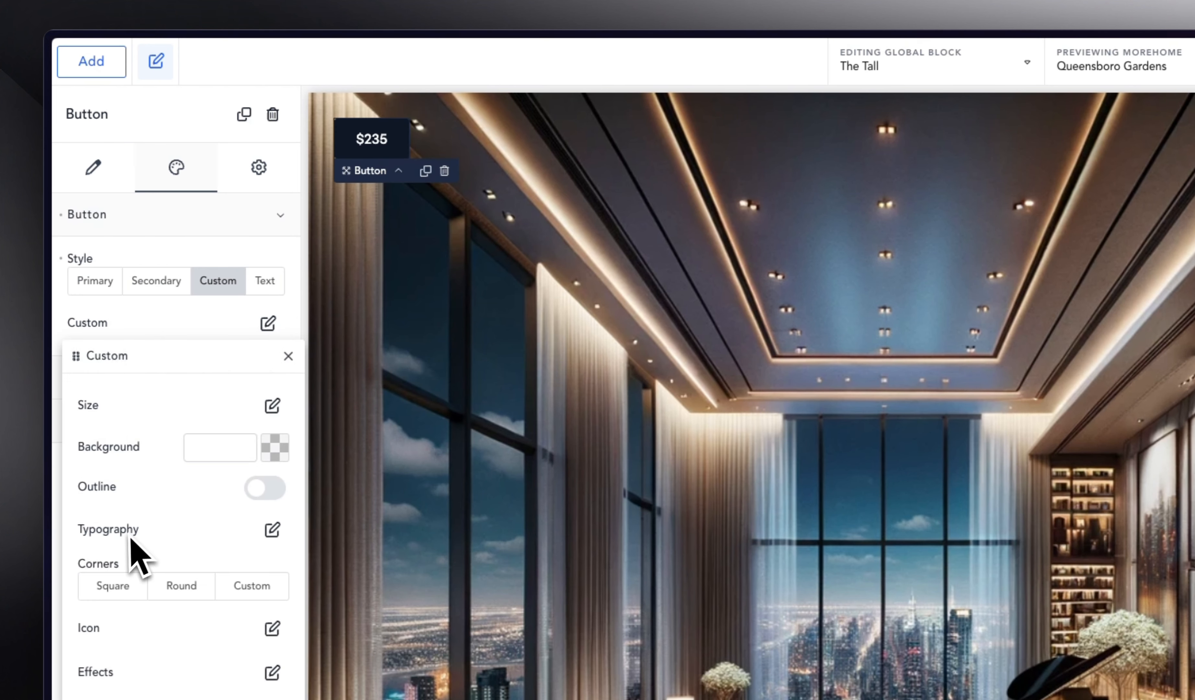
click(267, 487)
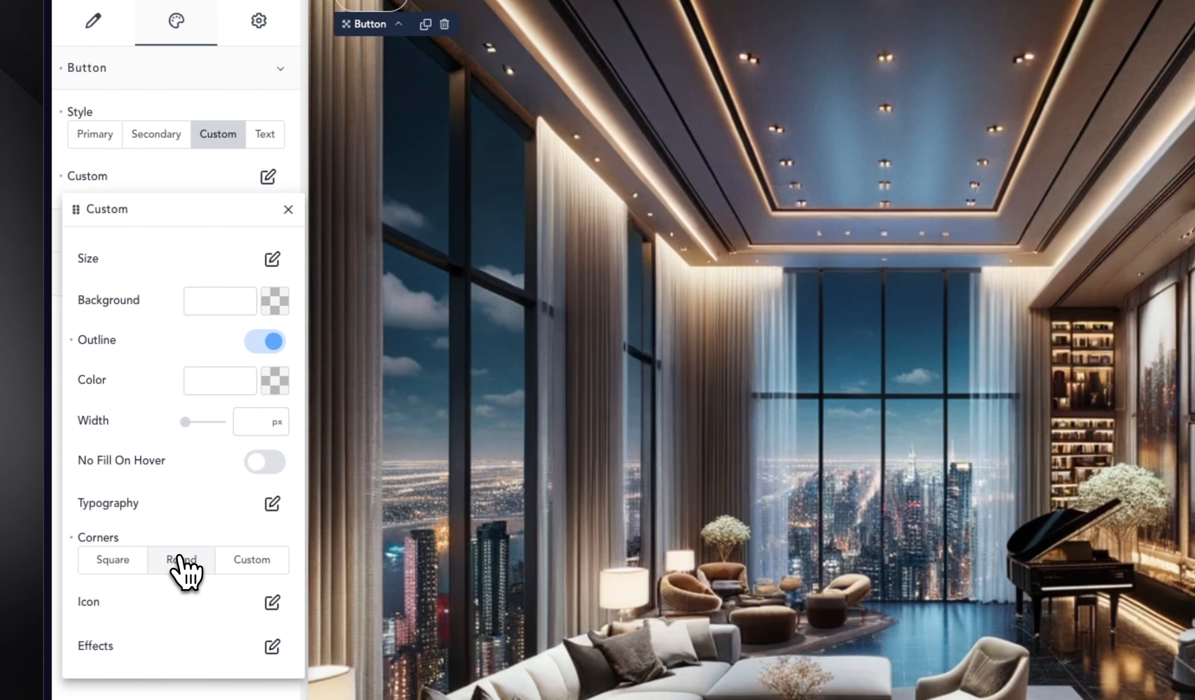
click(179, 568)
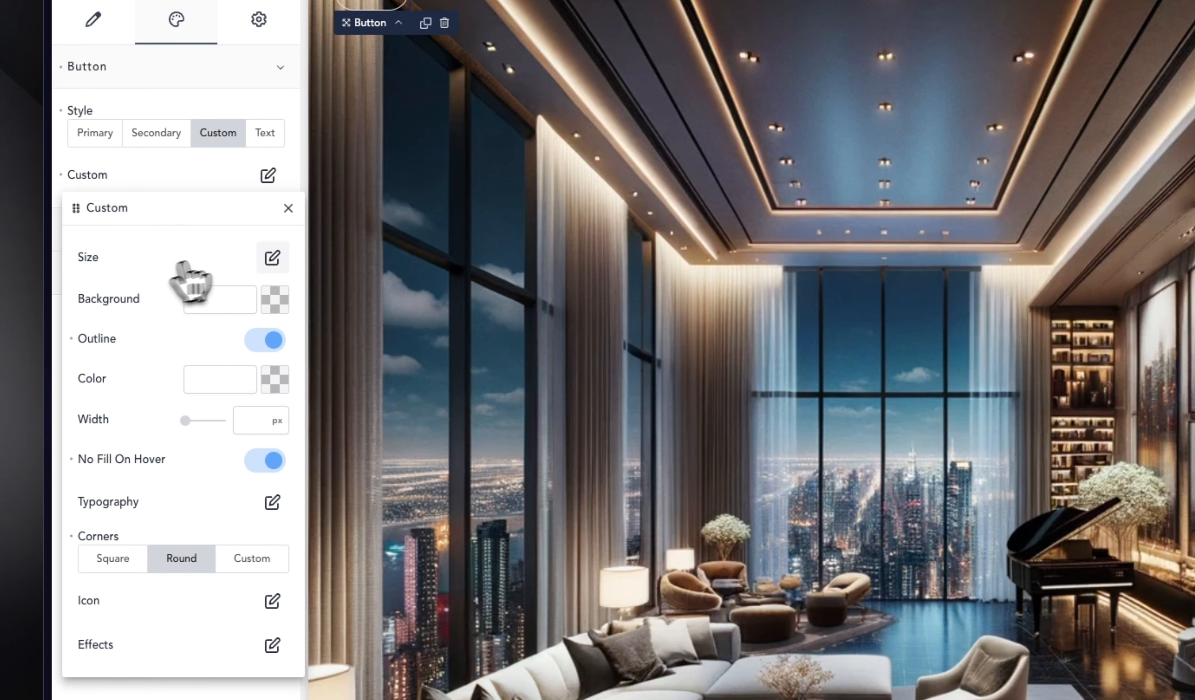
Step: Set the price button's size to Small
click(271, 254)
click(248, 295)
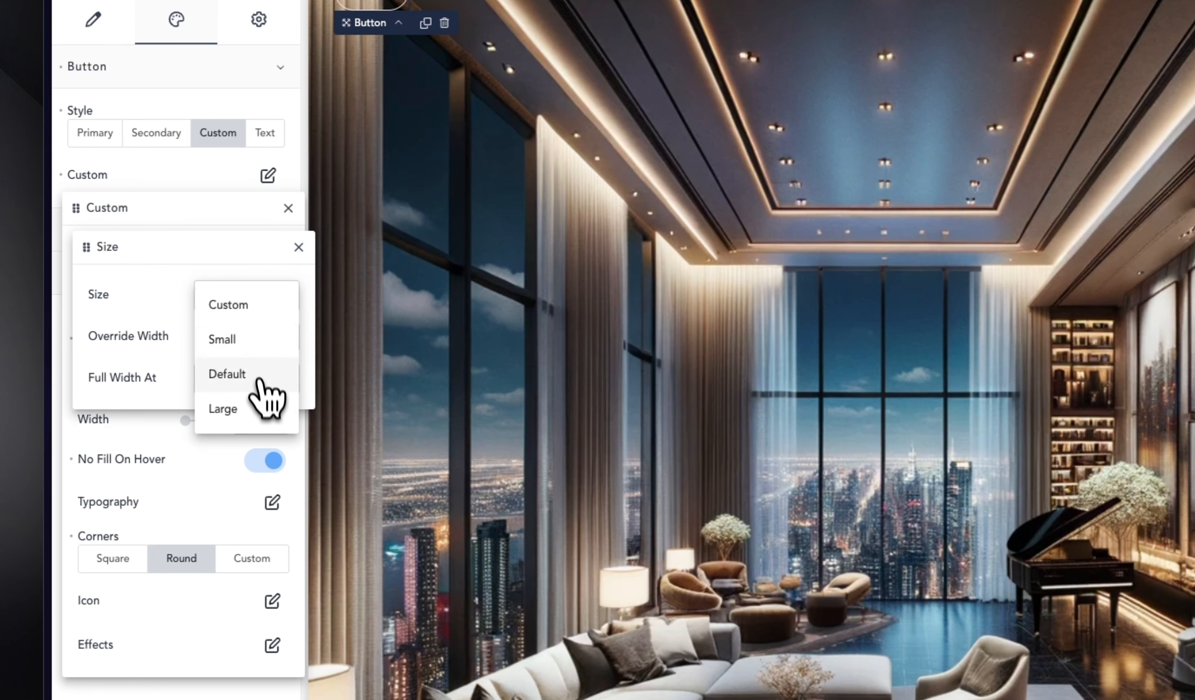
click(243, 340)
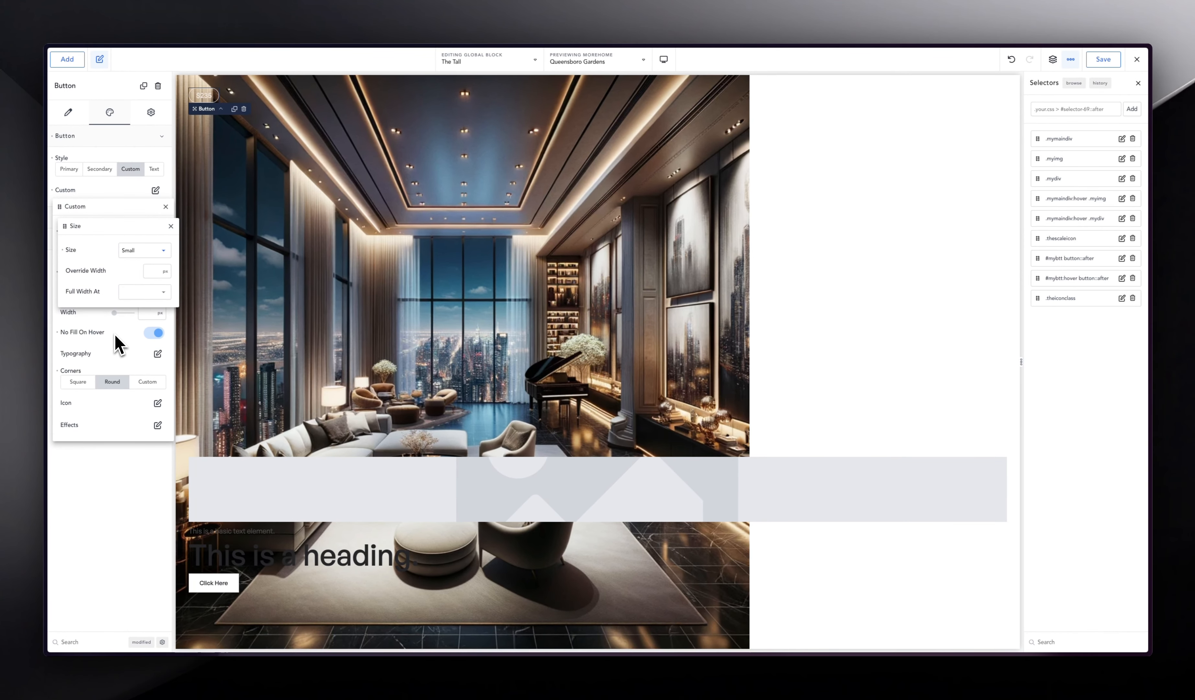
Step: Use the post's dynamic Featured Image as the source of the Image element above the text
click(442, 255)
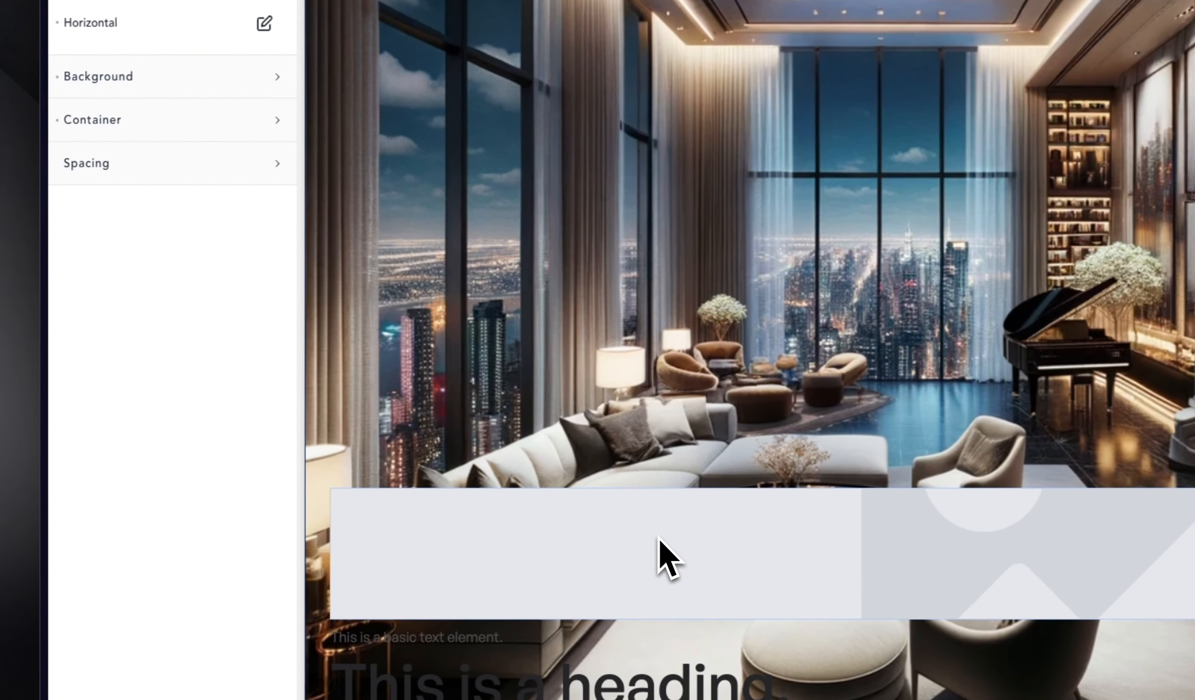
click(505, 590)
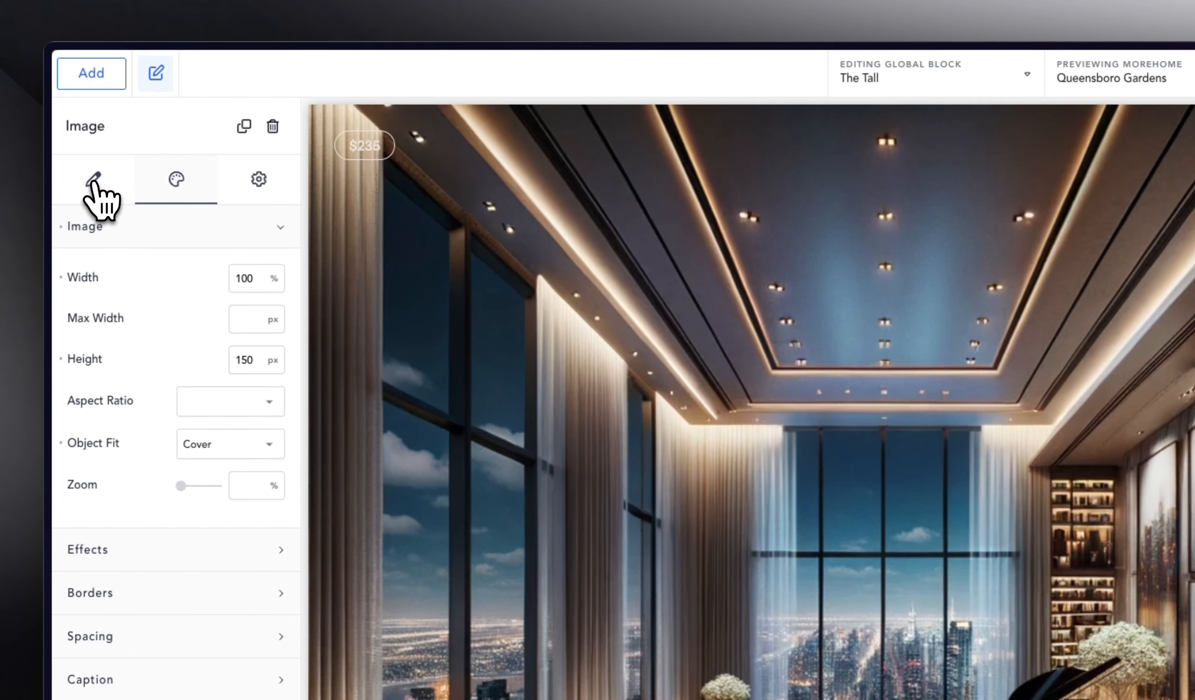
click(93, 184)
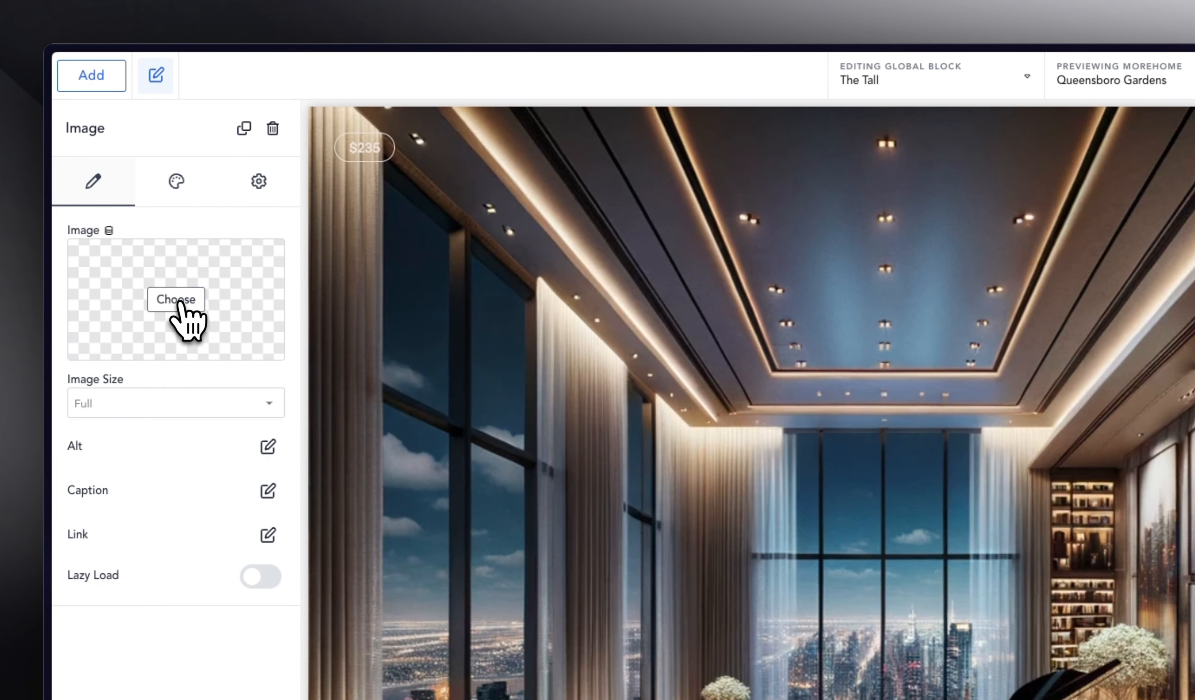
click(179, 301)
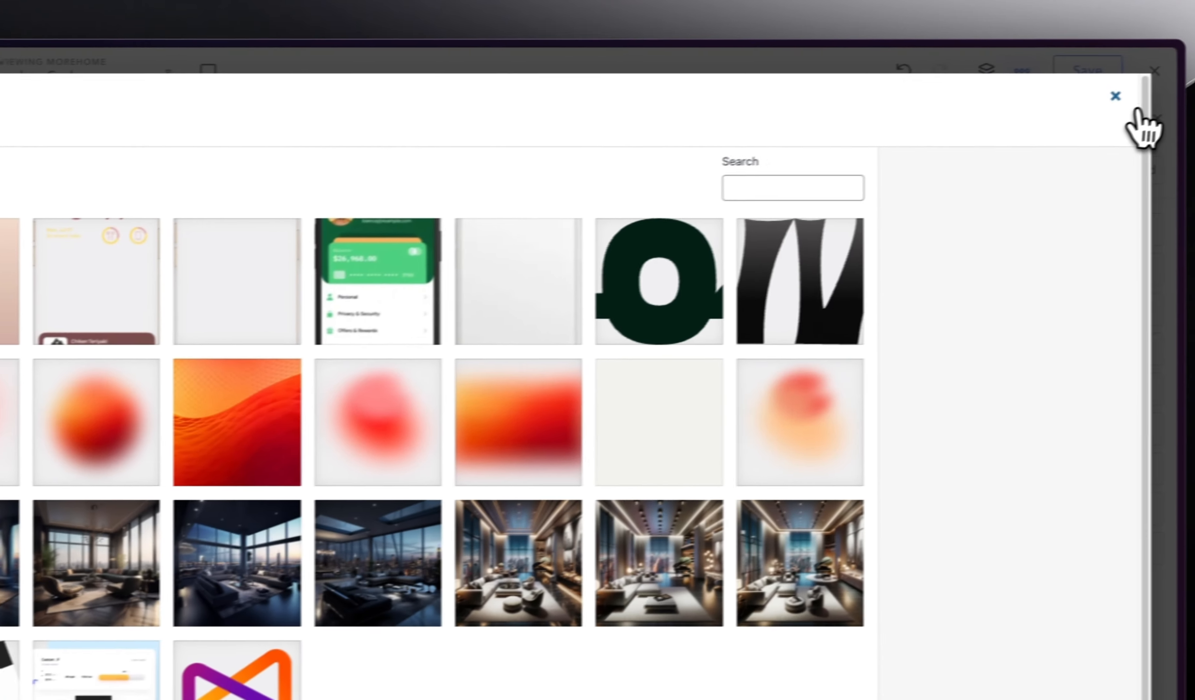
click(1115, 96)
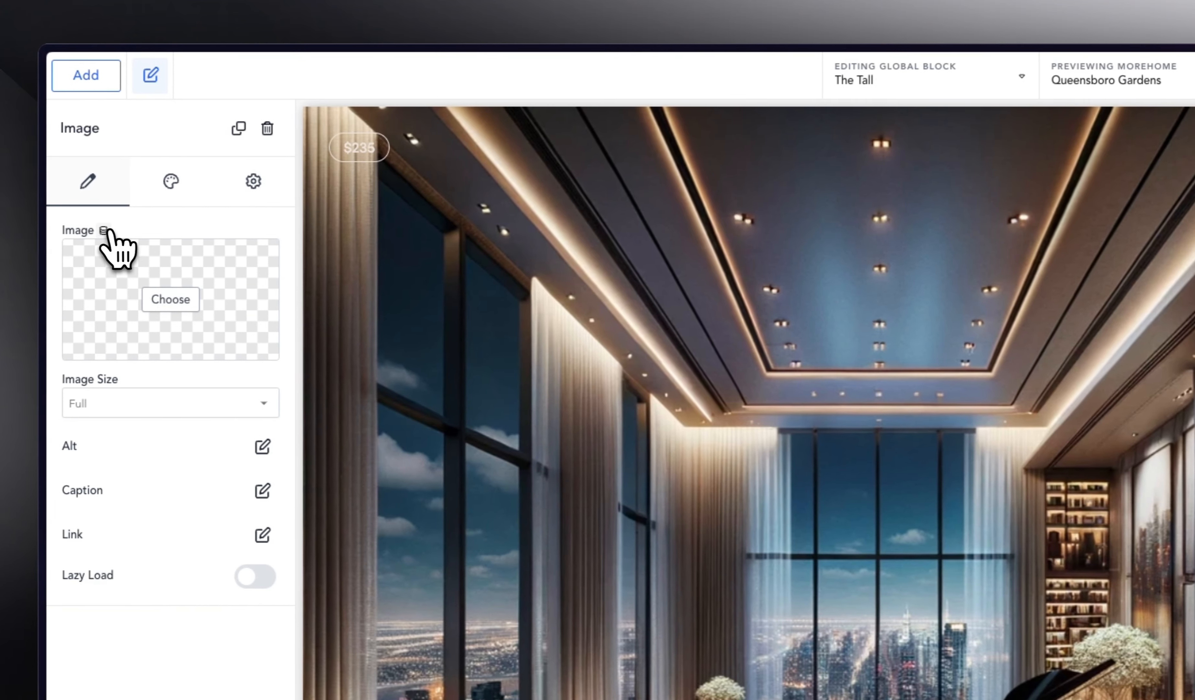
click(104, 230)
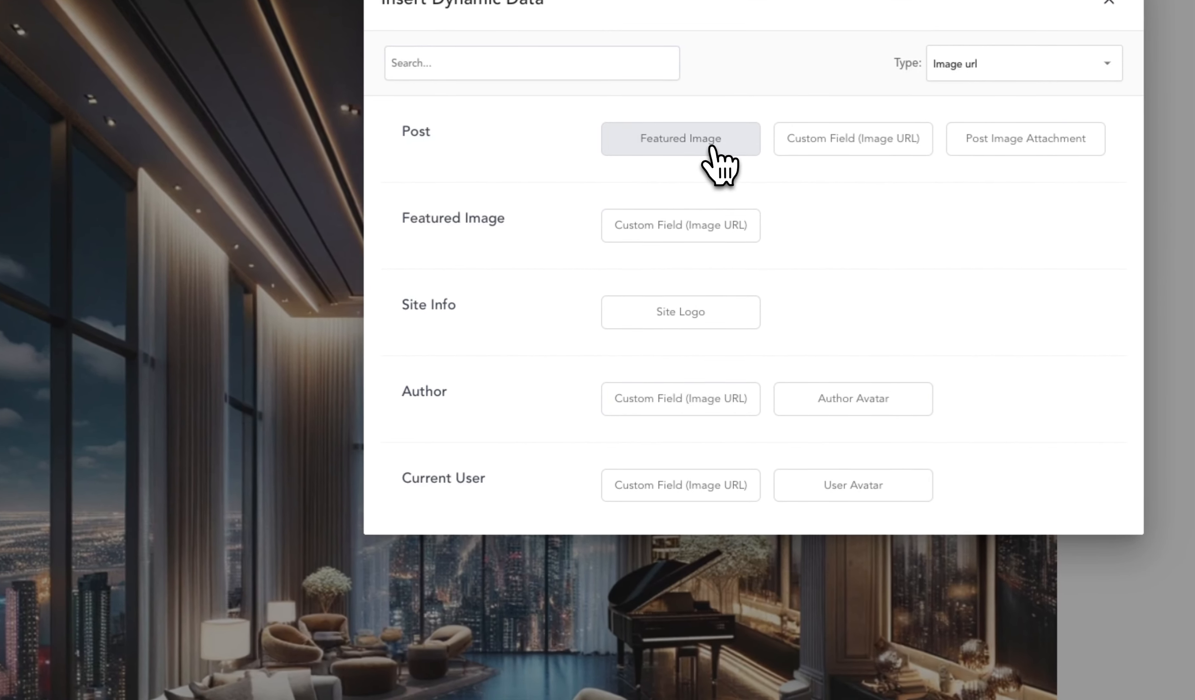
click(729, 153)
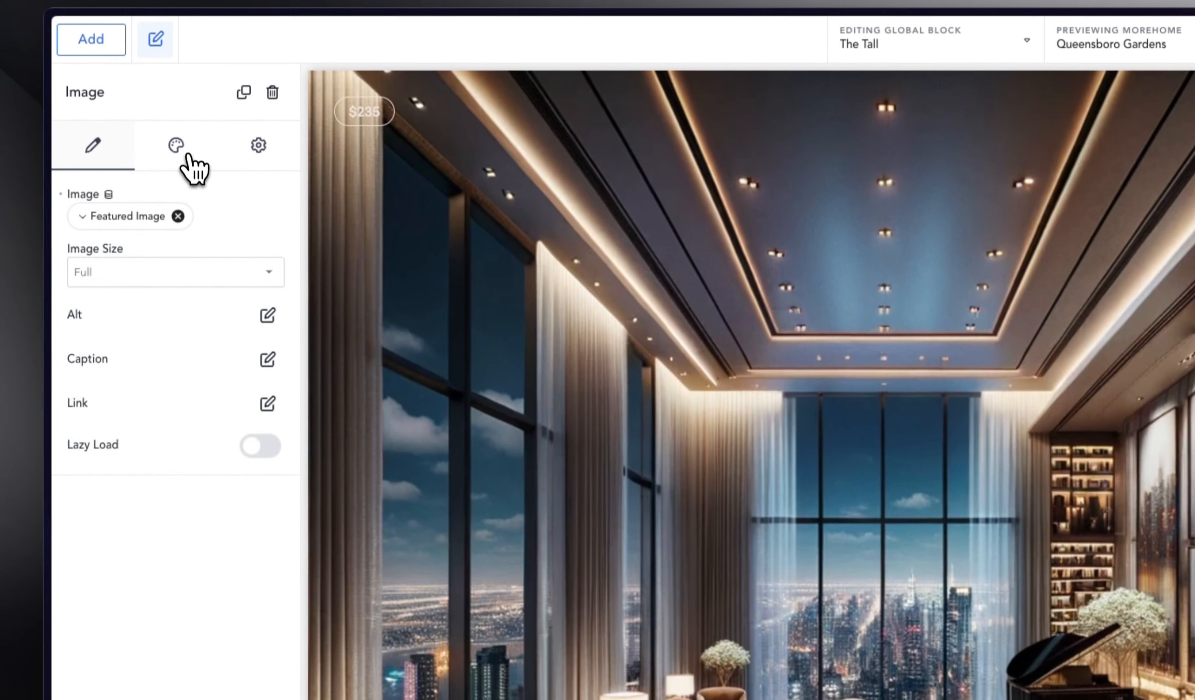
Step: Mask the Image element with the grey circles picture from the media library as Custom shape, with mask size Contain
click(176, 146)
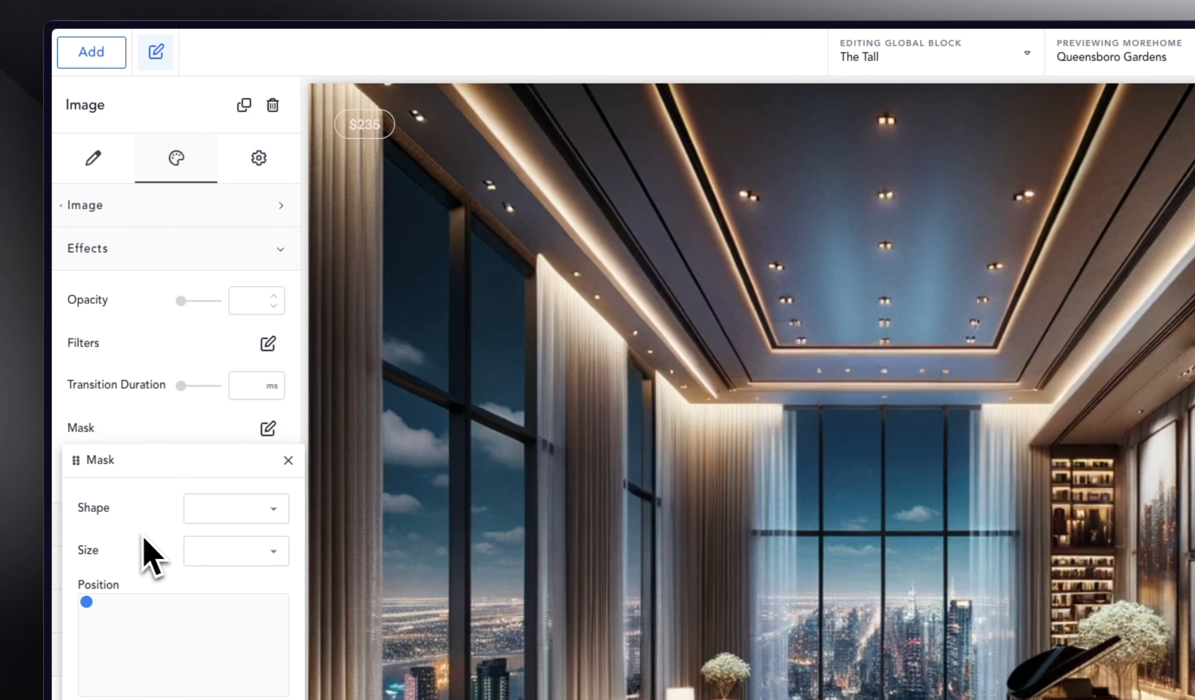
click(218, 510)
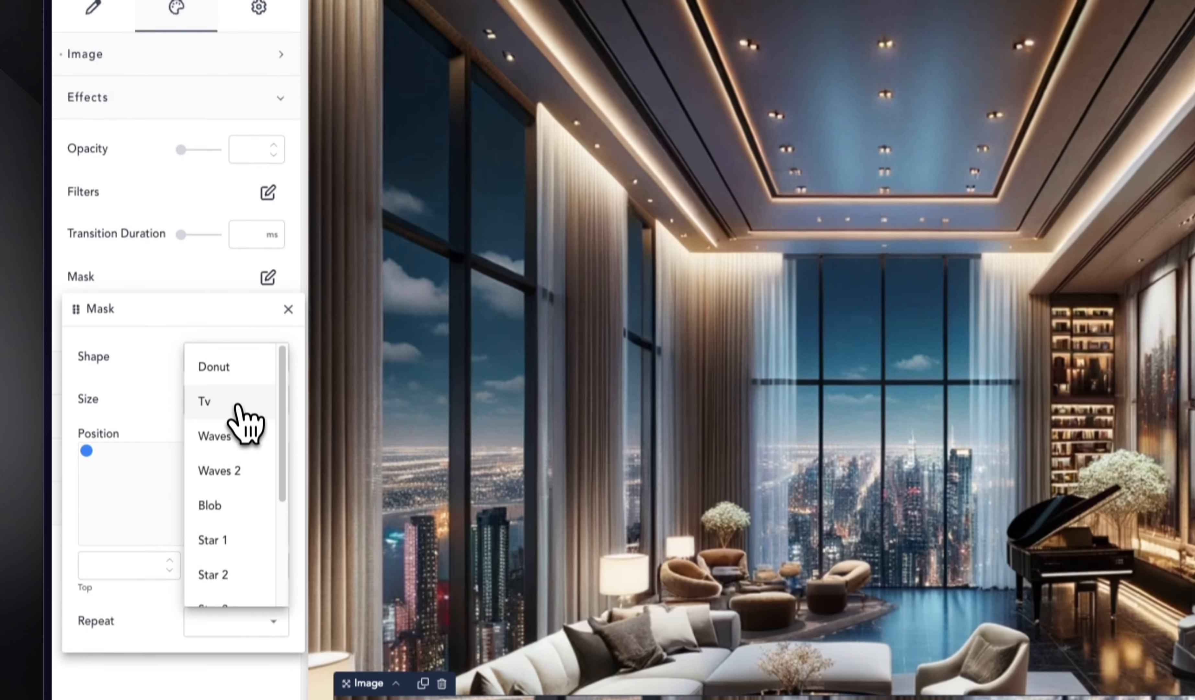
scroll(246, 572, down, 3)
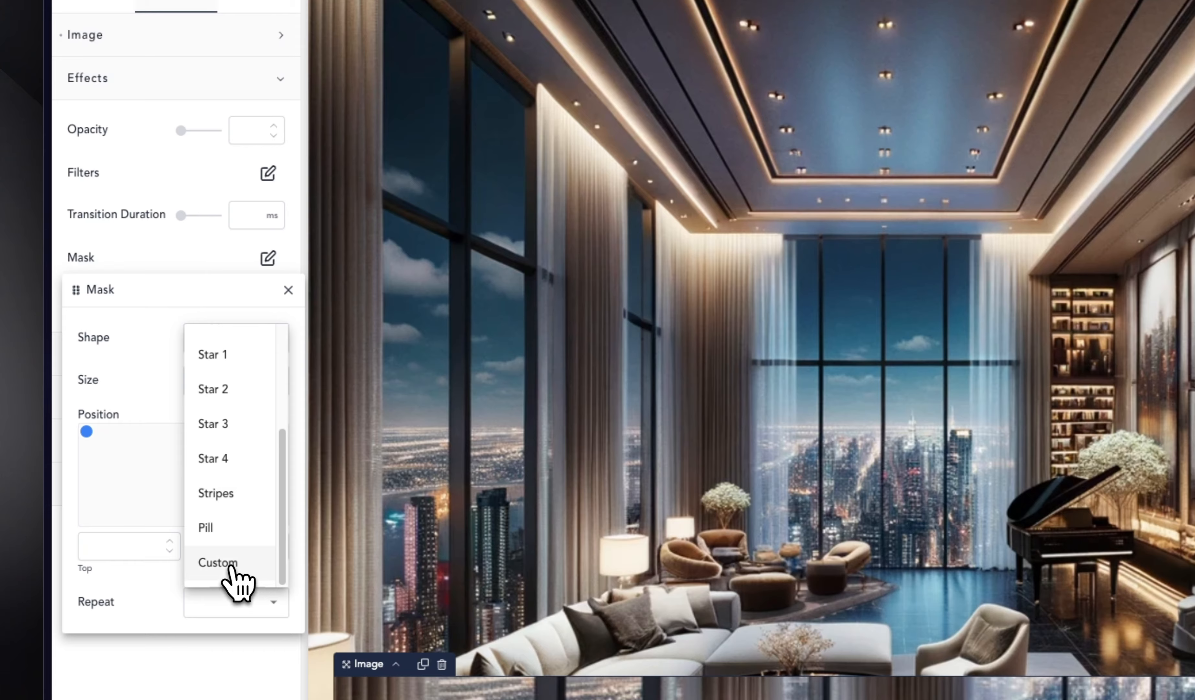
click(231, 564)
click(190, 432)
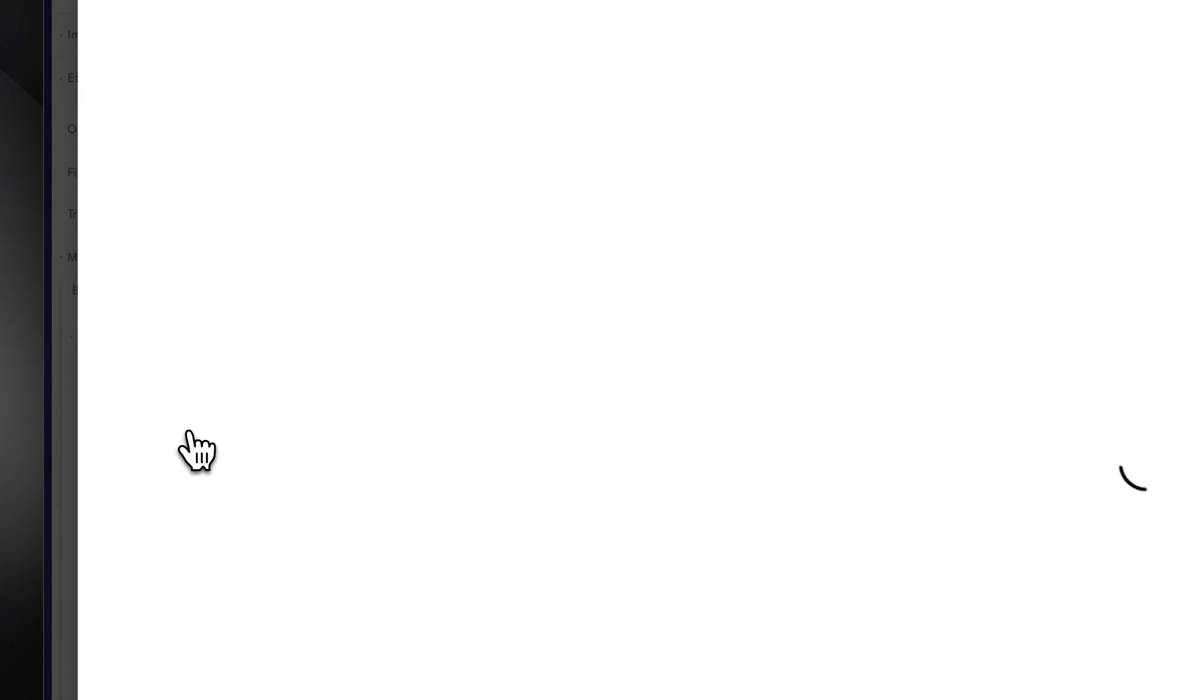
click(347, 133)
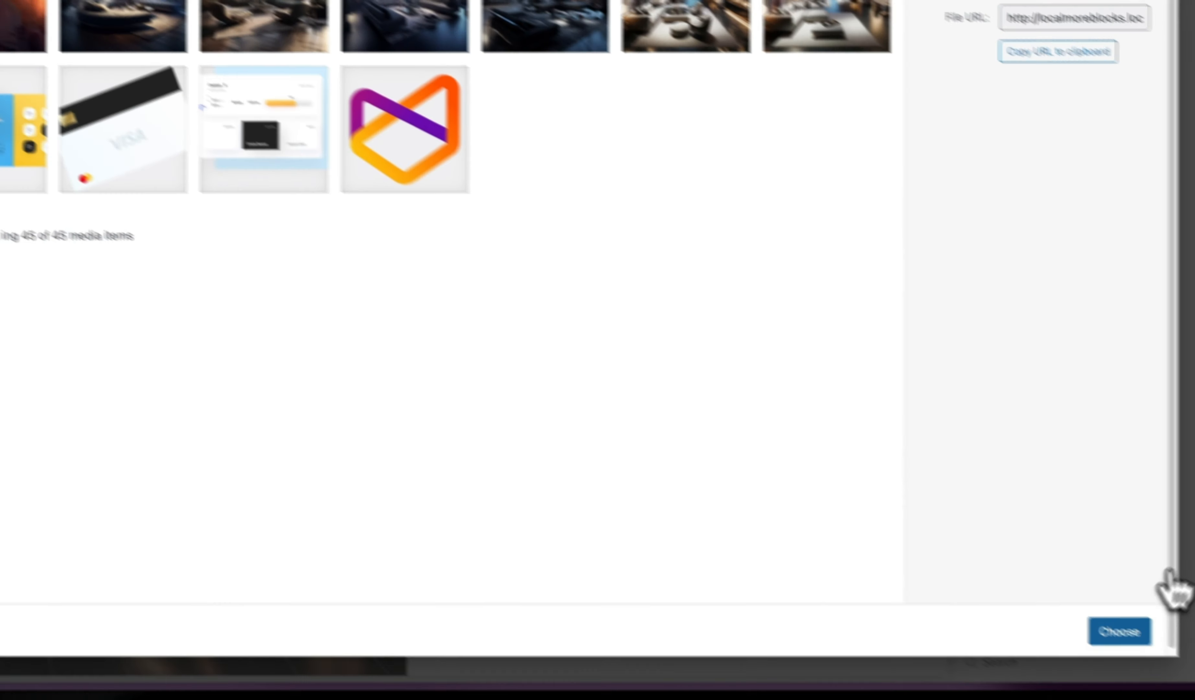
click(1120, 630)
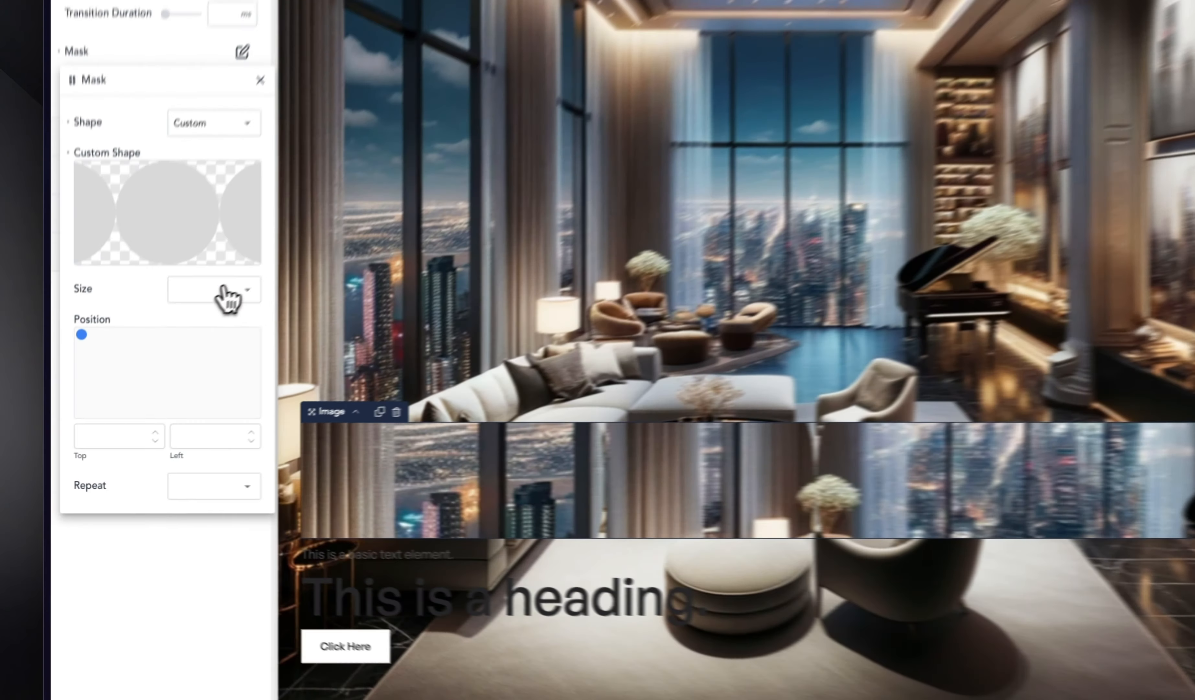
click(137, 382)
click(136, 386)
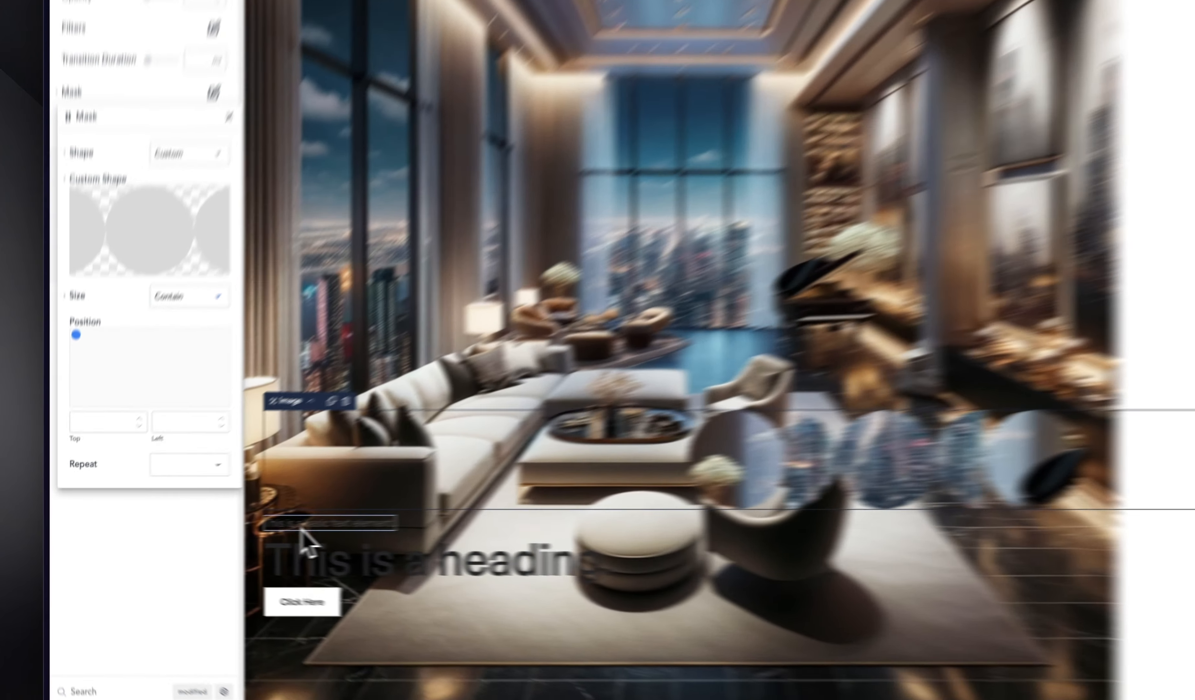
Step: Set the basic text element's typography color to the Brand swatch
click(210, 534)
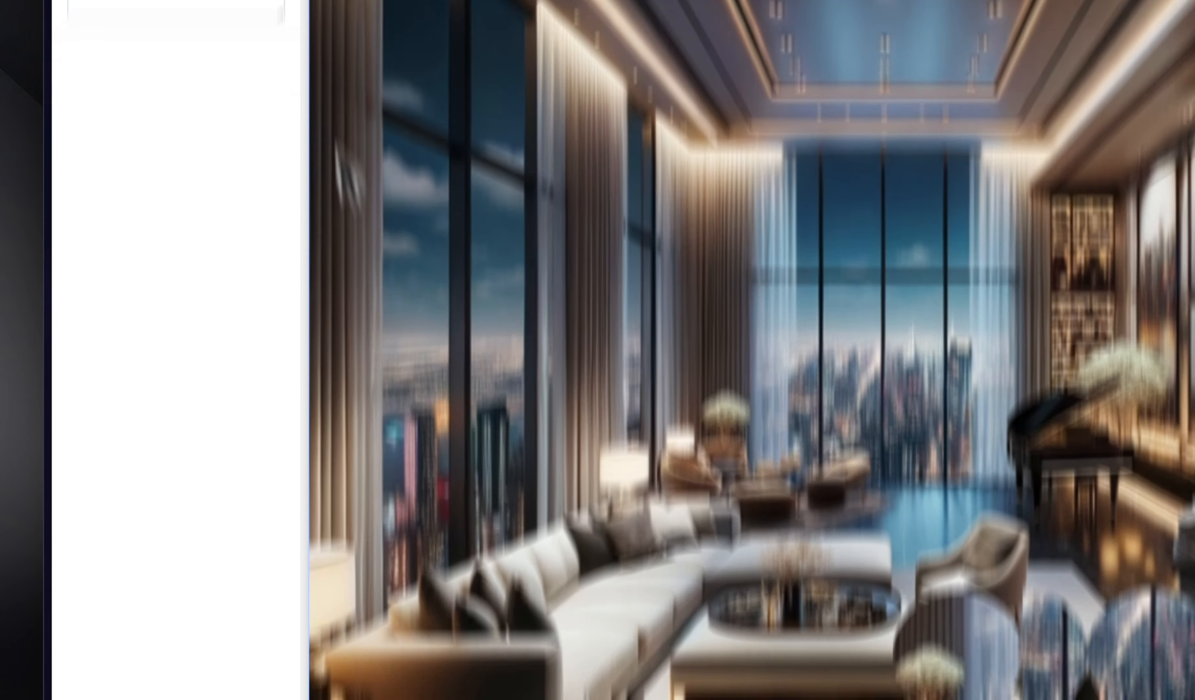
click(176, 140)
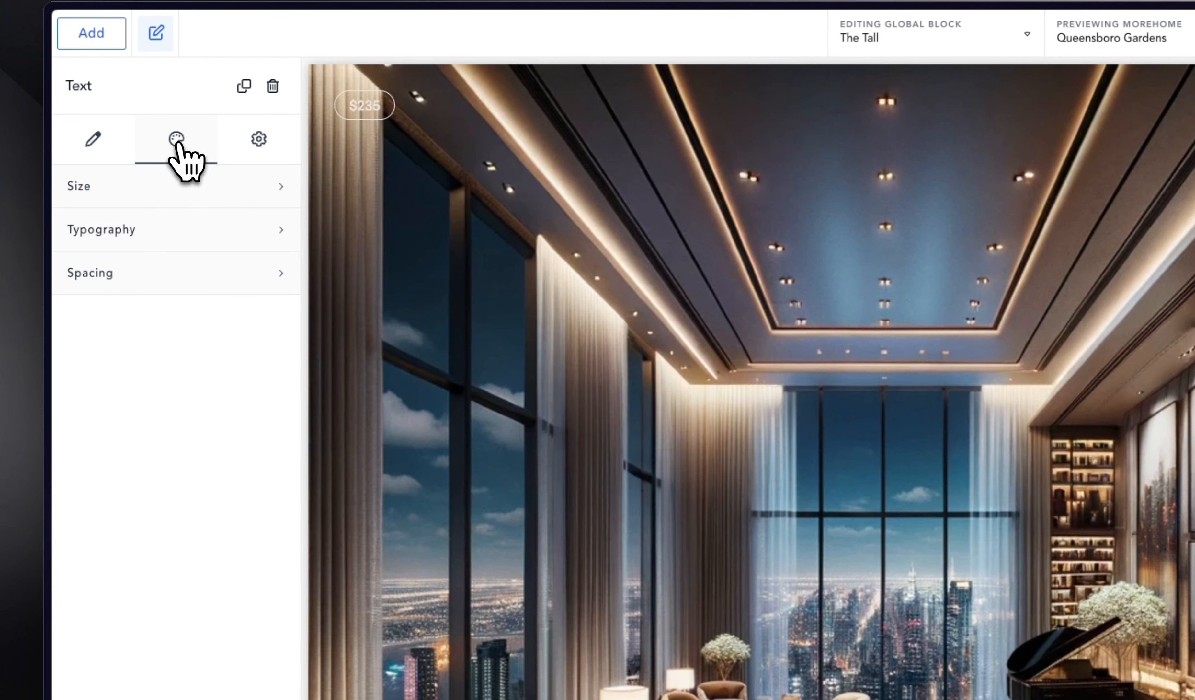
click(167, 235)
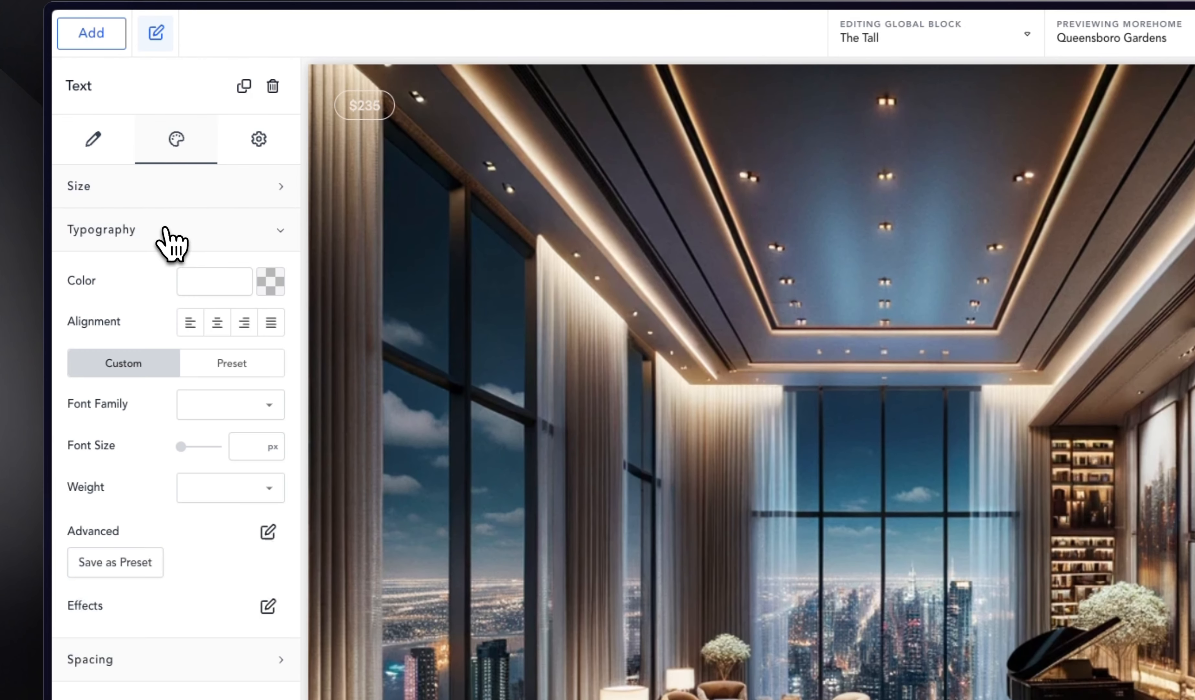
click(270, 282)
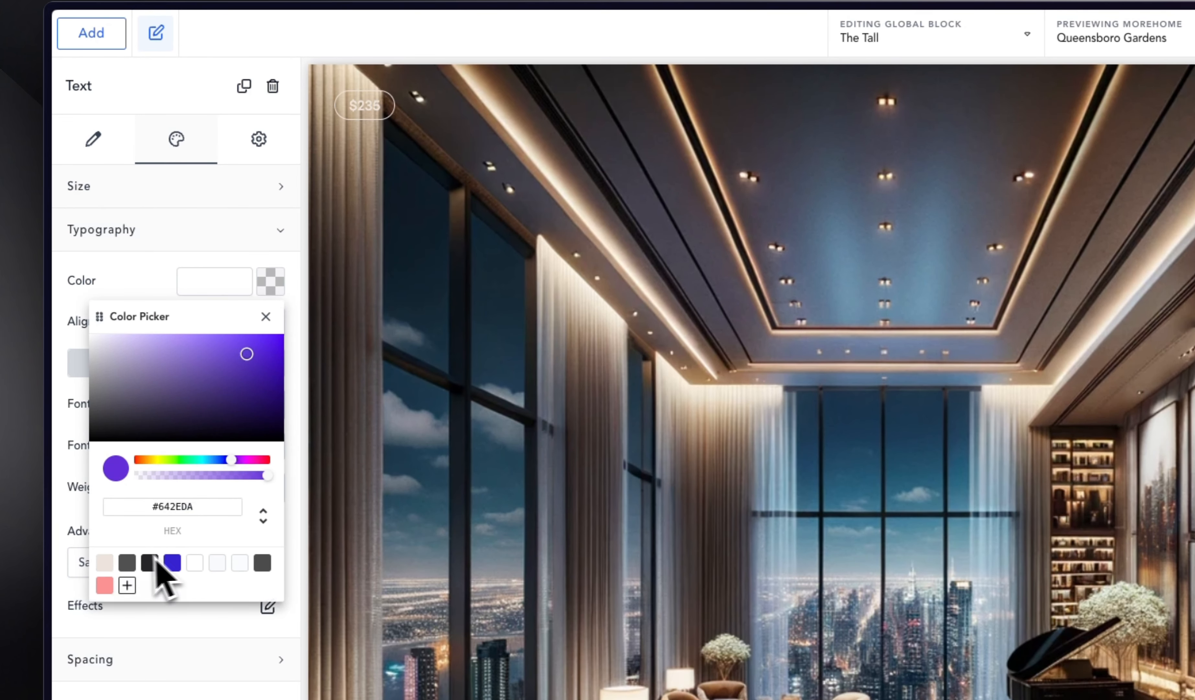
click(106, 562)
click(161, 283)
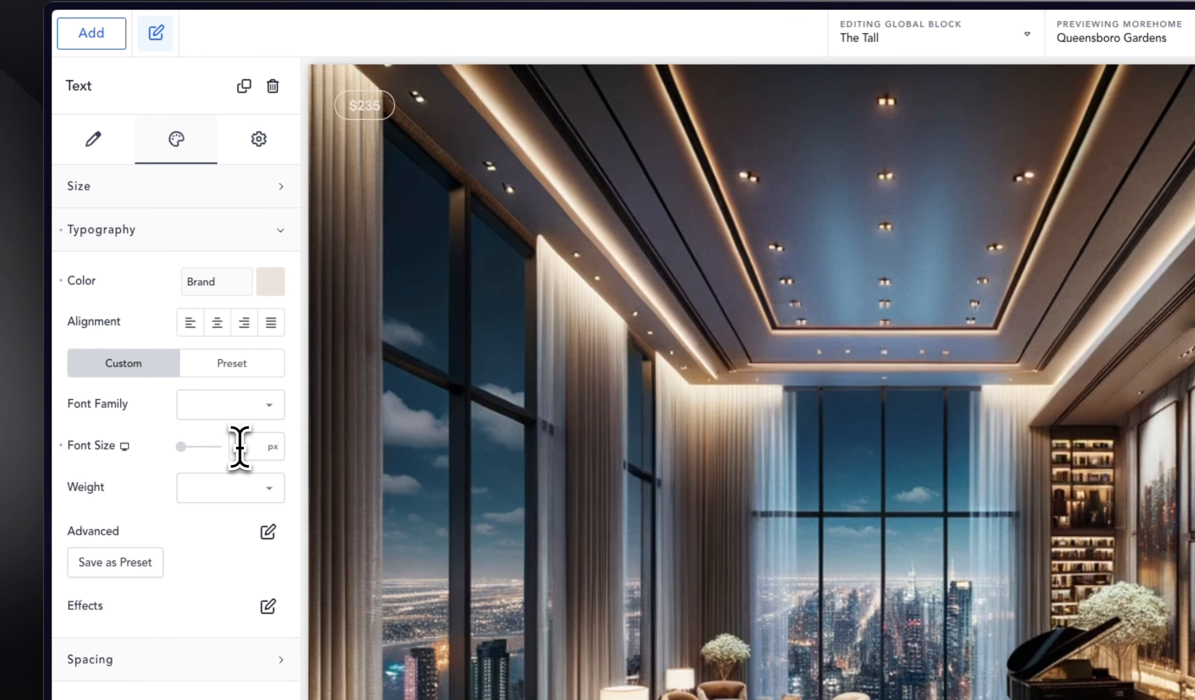
Step: Set the basic text element's font size to 0.8 rem
click(240, 447)
text(0.)
text(8)
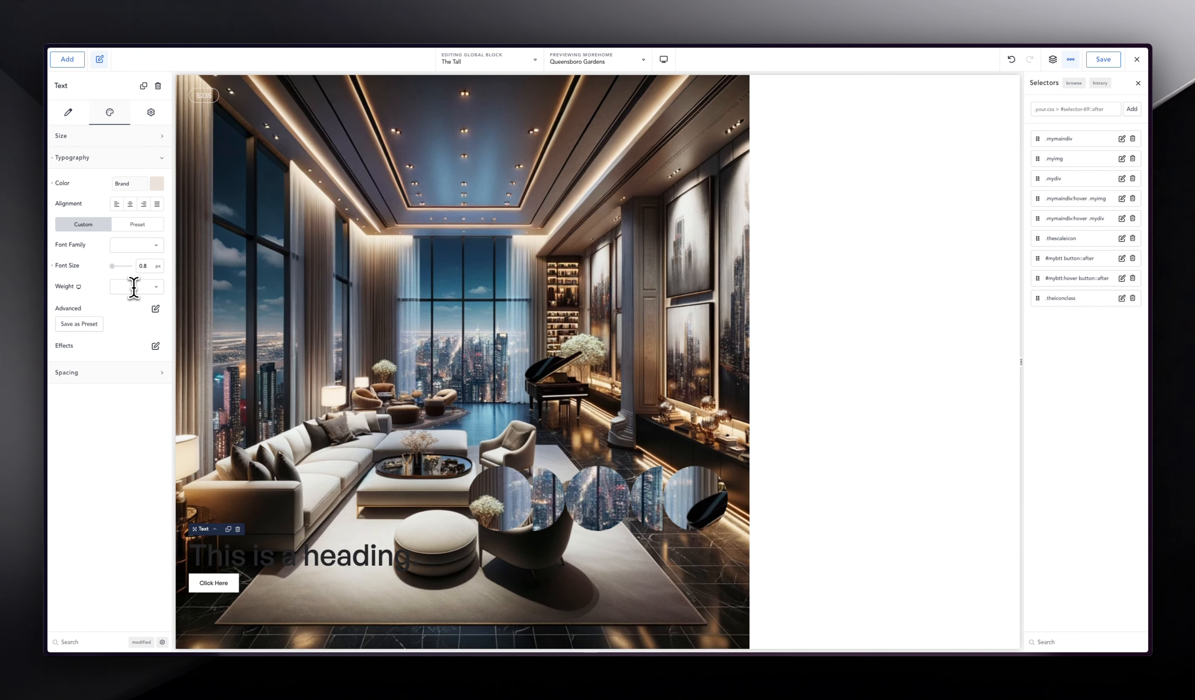
text(rem)
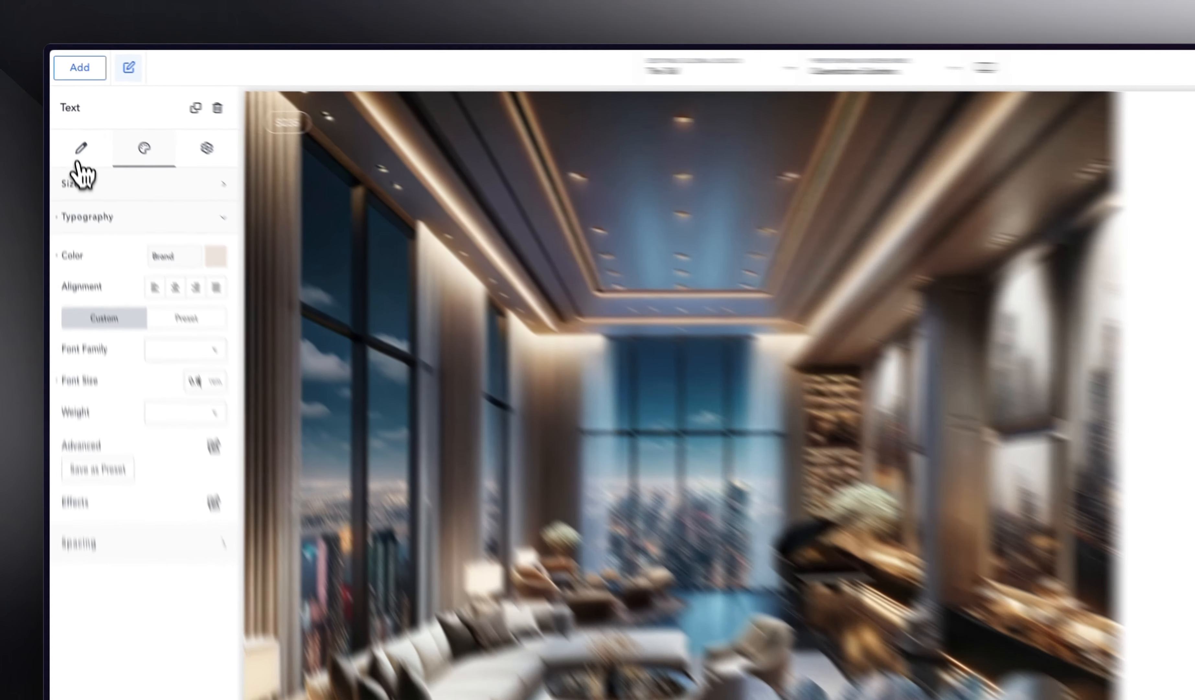
Step: Fill the basic text element with the dynamic Location field from the Morehome fields
click(67, 112)
click(72, 137)
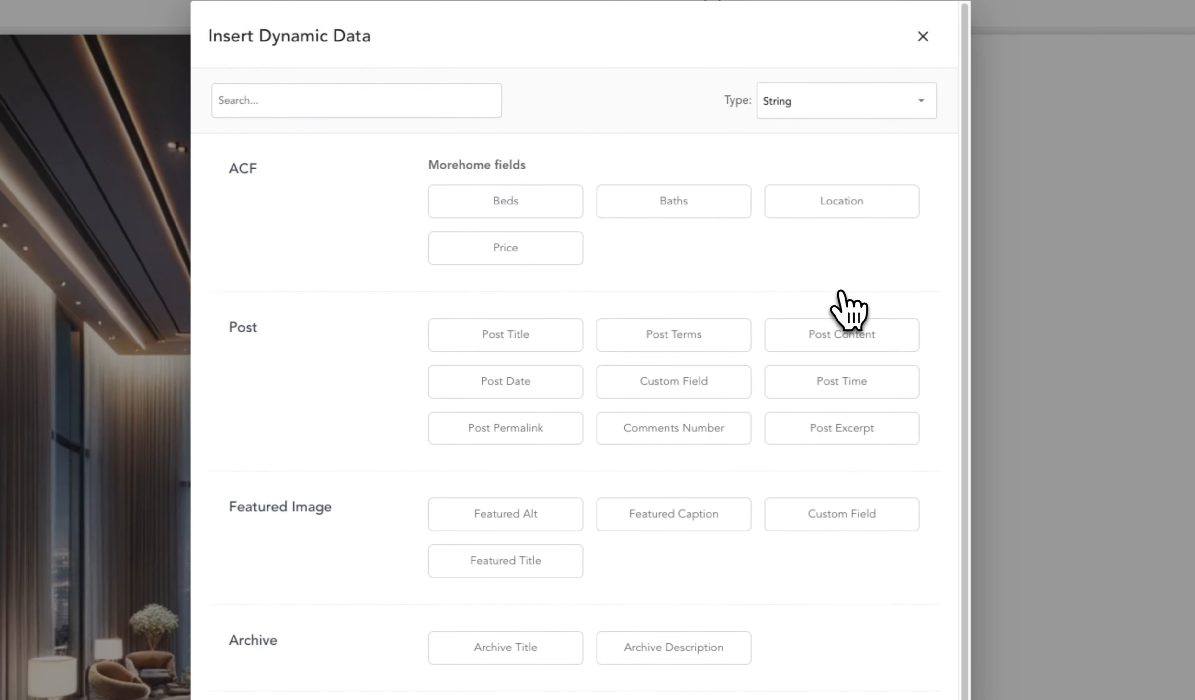
click(846, 204)
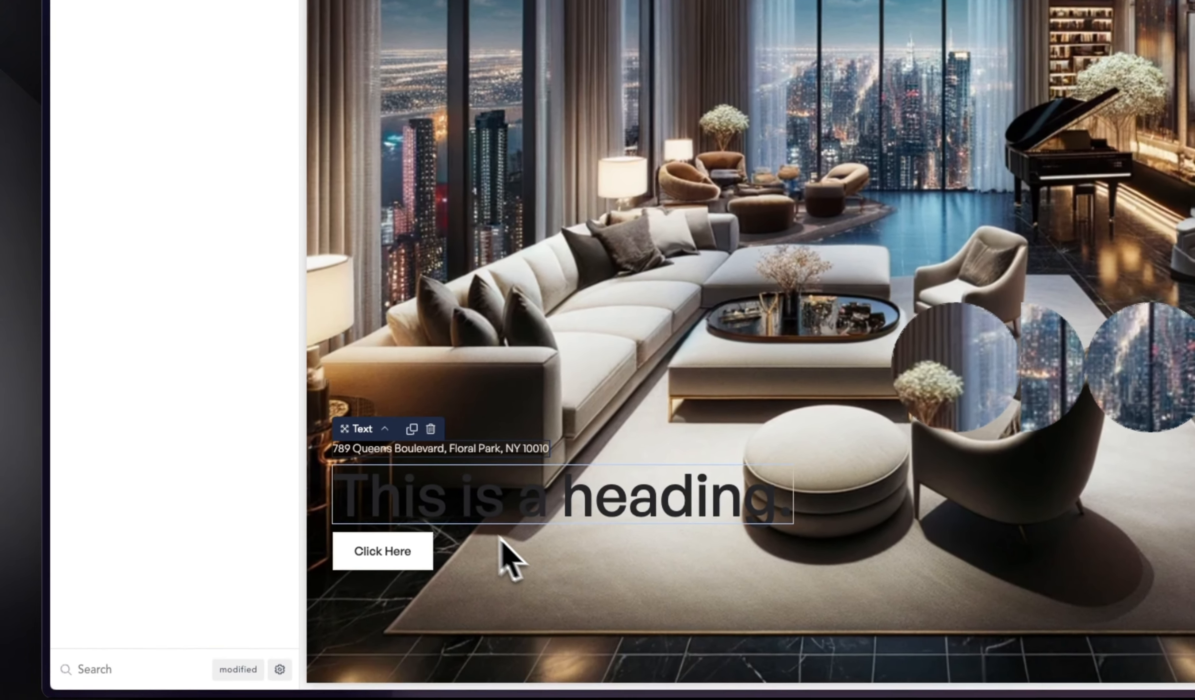
Step: Set the heading below the location text to tag h2 and fill it with the dynamic Post Title
click(461, 564)
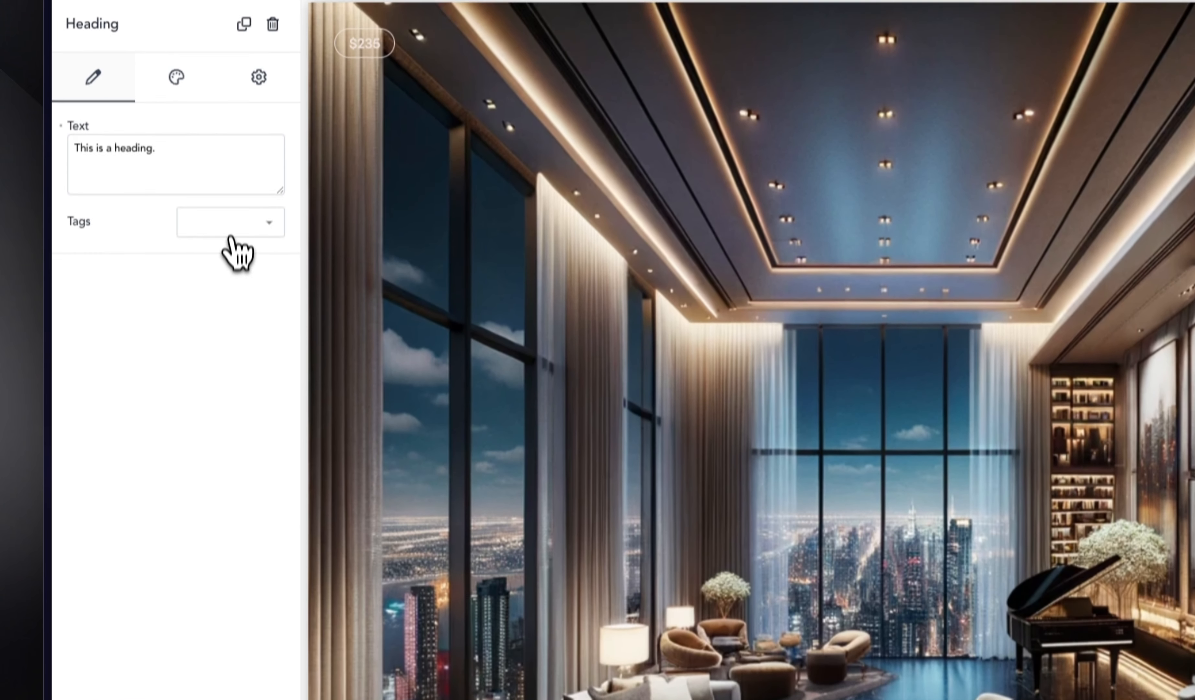
click(235, 21)
click(216, 291)
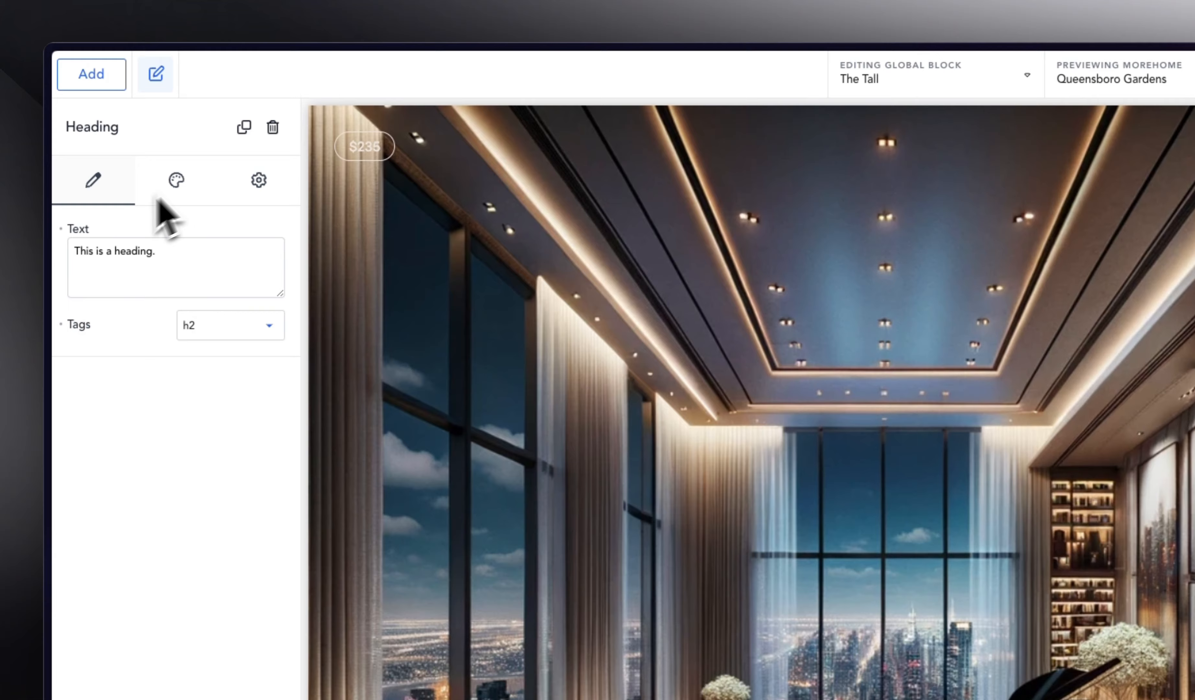
mouse_move(96, 154)
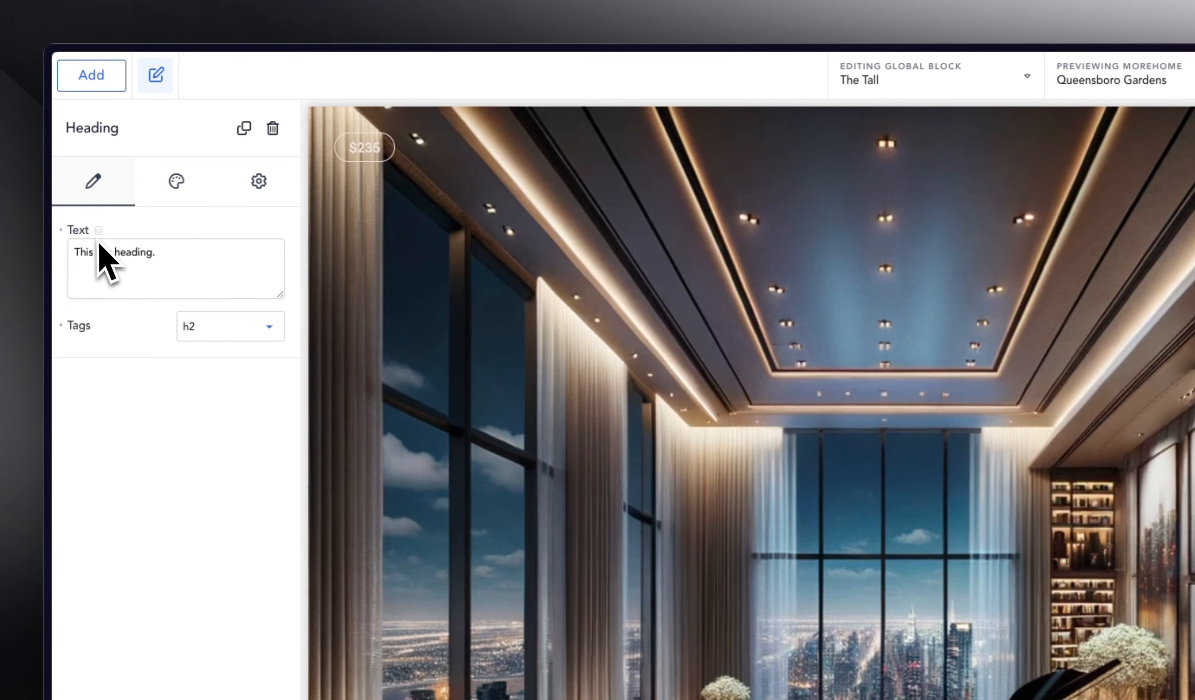
click(99, 230)
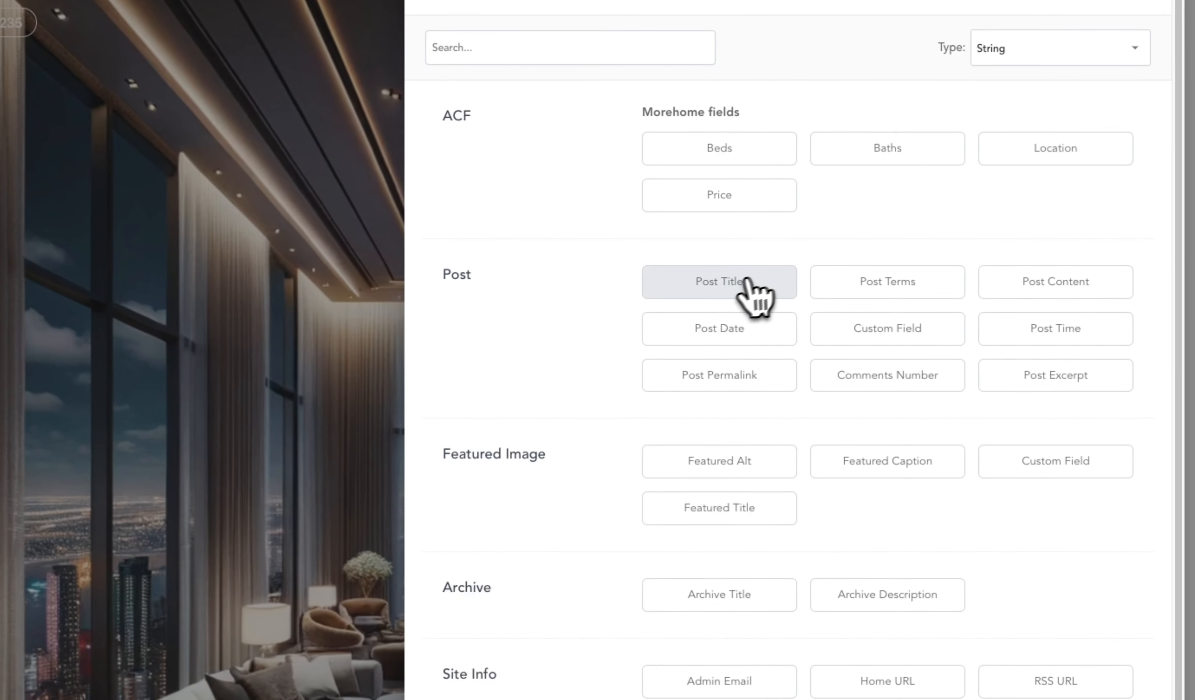
click(747, 281)
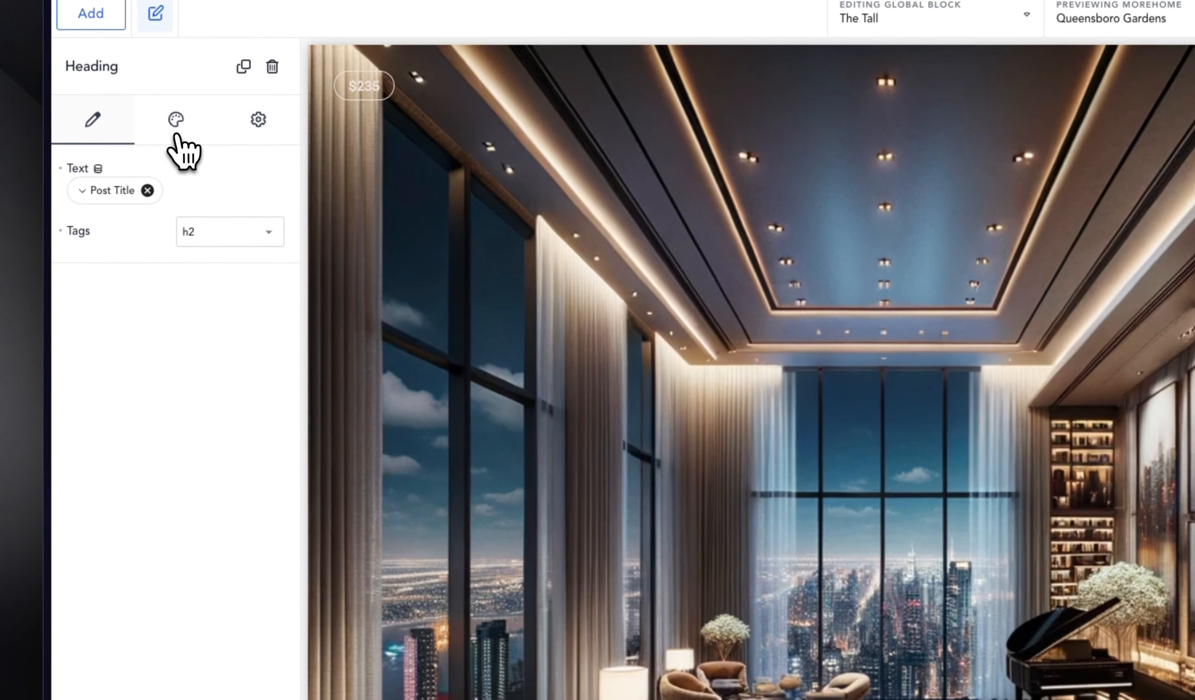
Step: Set the heading's typography to font size 1 rem, weight 500 and the Brand color
click(174, 124)
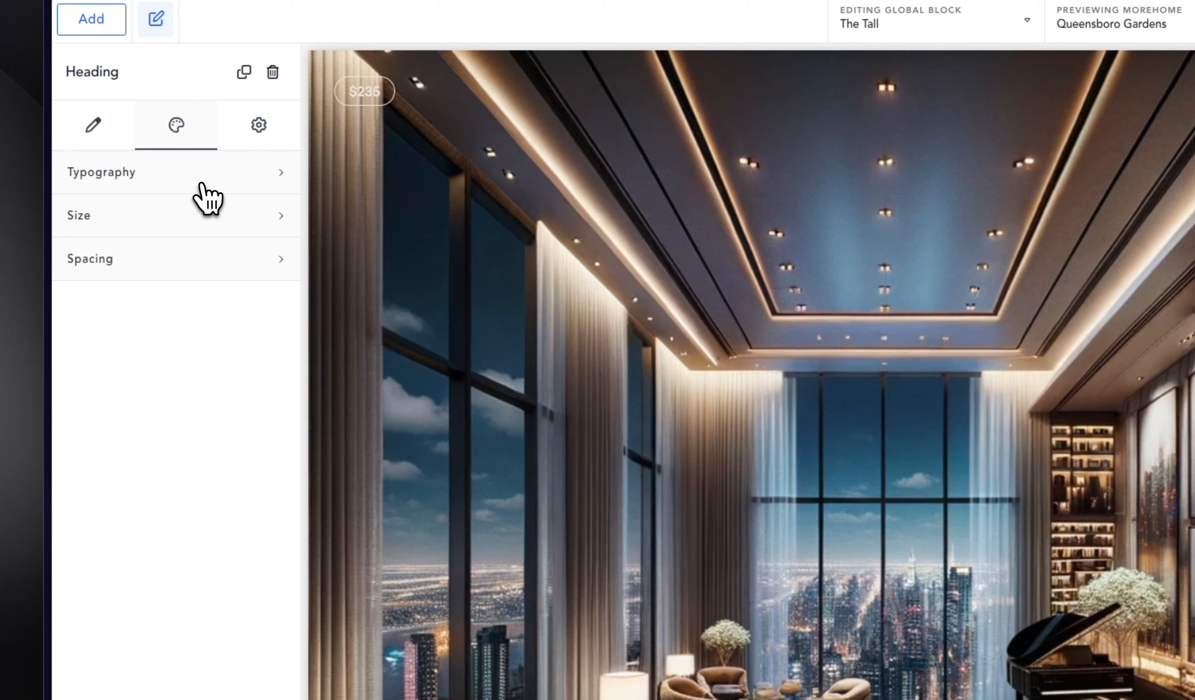
click(200, 175)
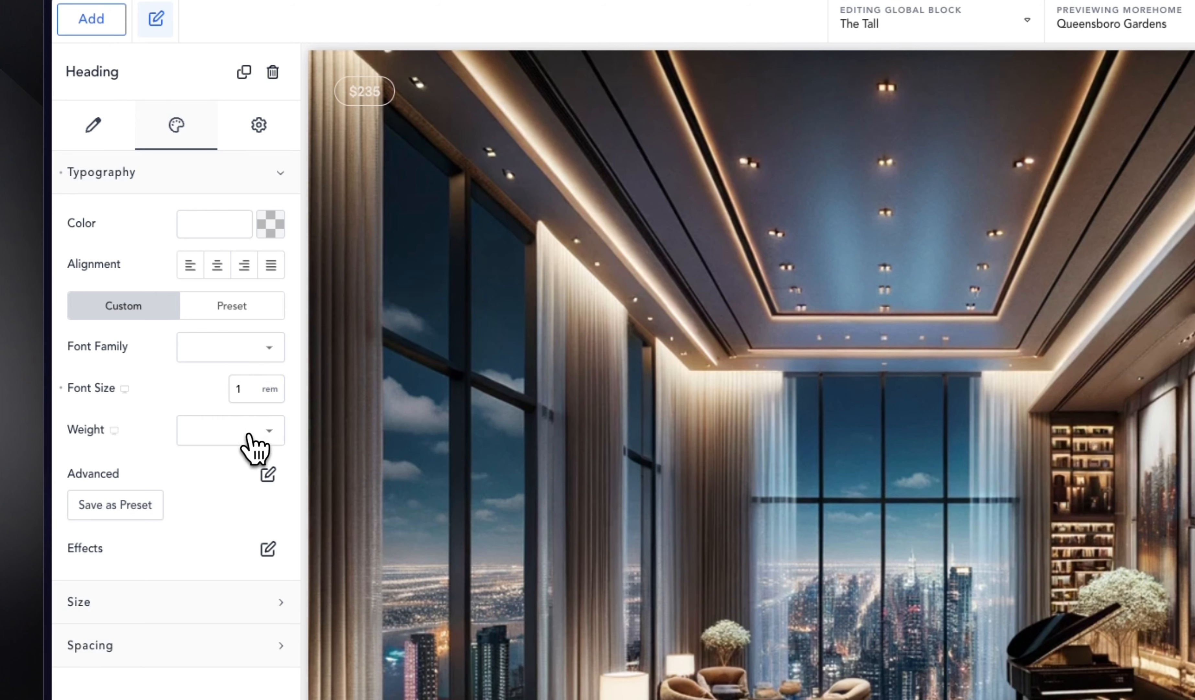
click(255, 444)
click(204, 576)
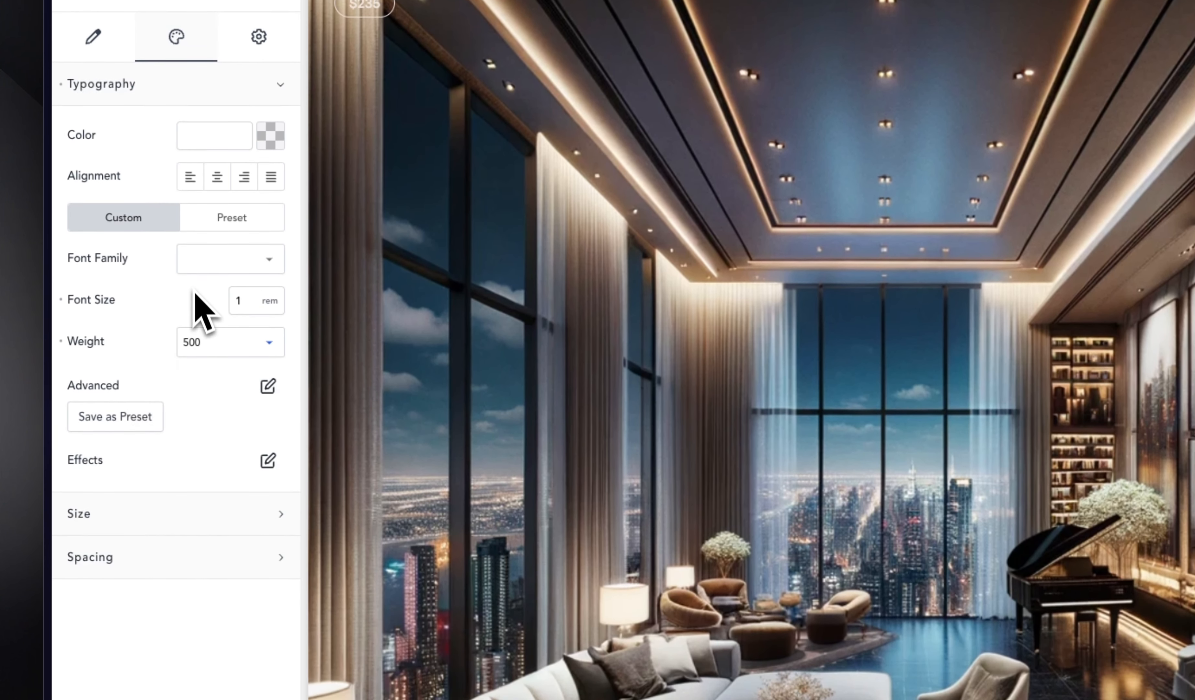
click(271, 136)
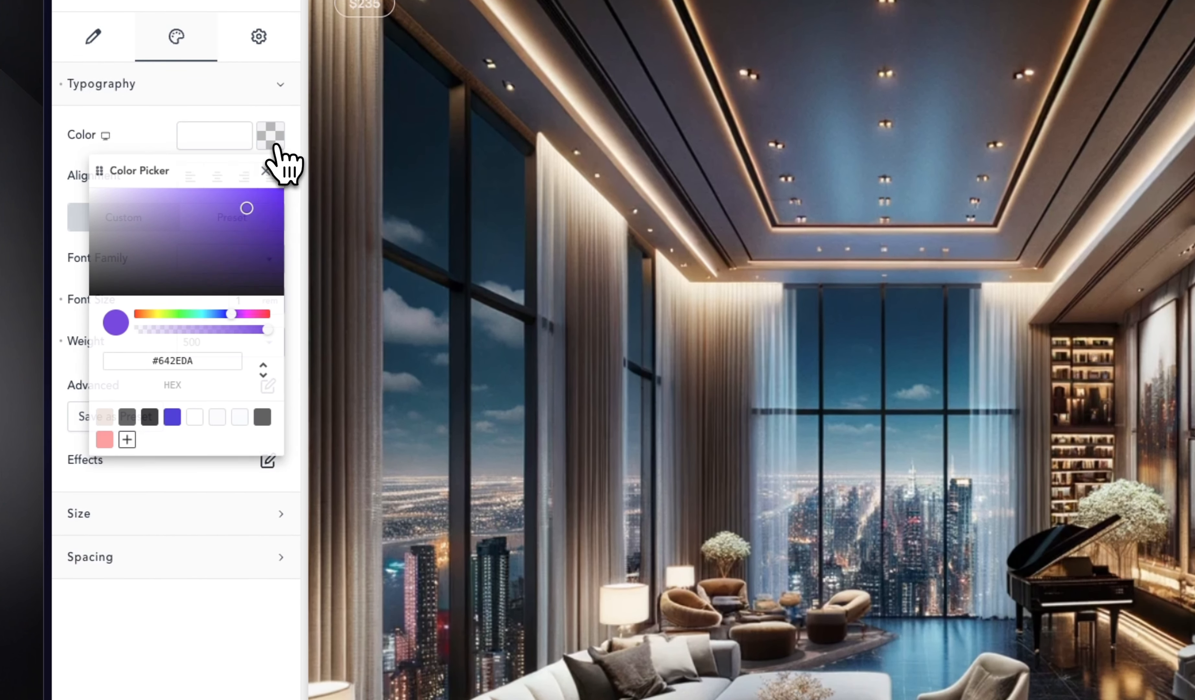
click(106, 416)
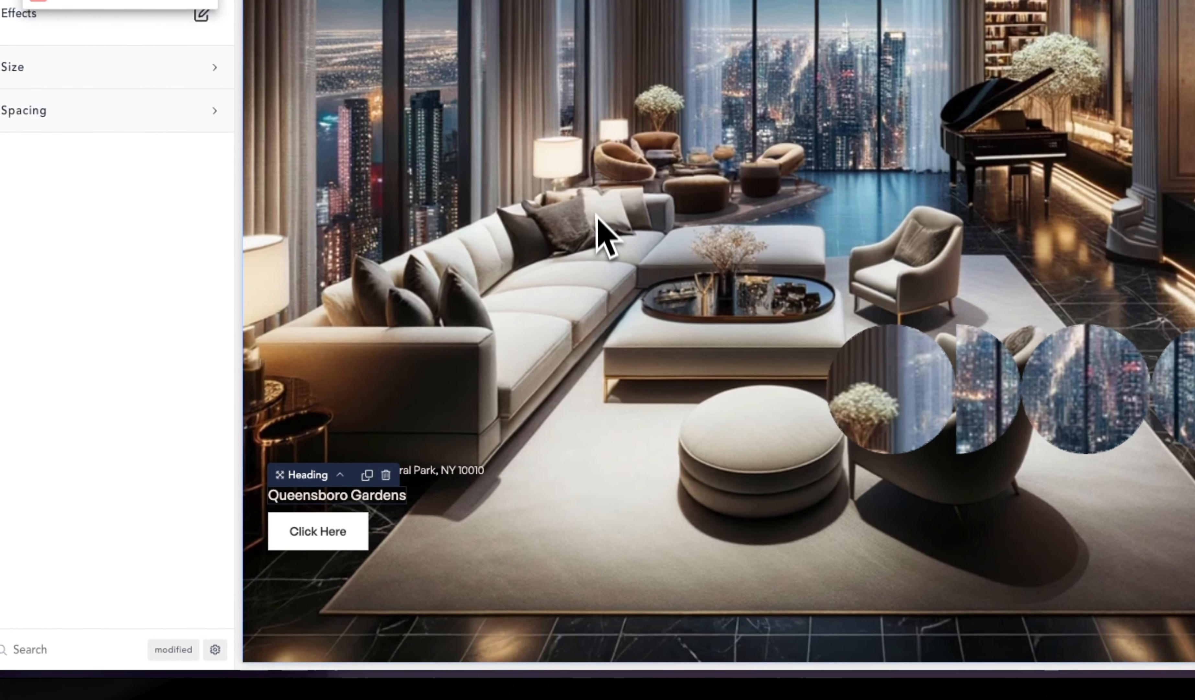
click(597, 201)
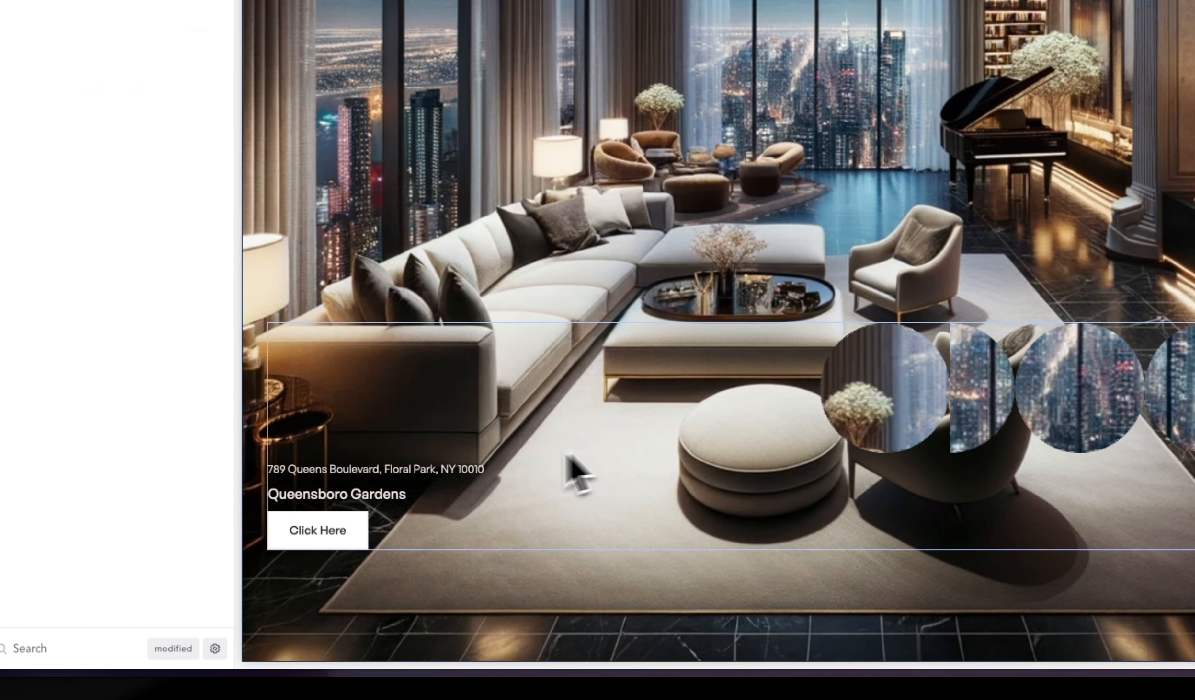
Step: Set the text of the button below the heading to View Listing
click(332, 539)
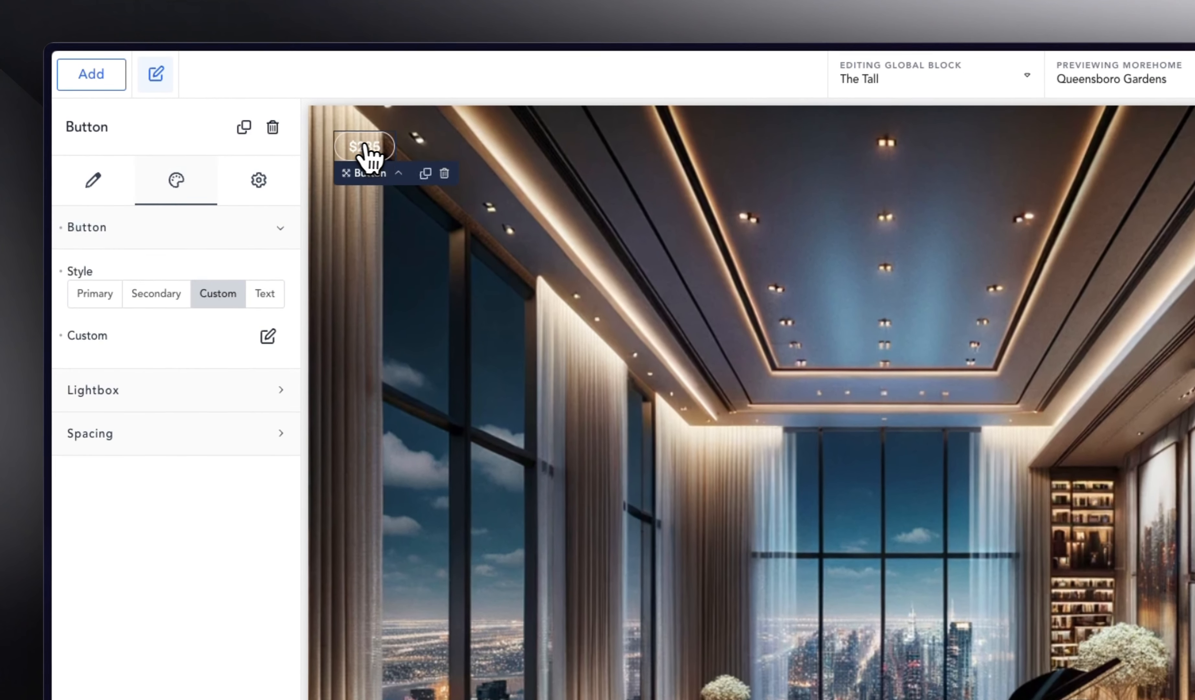
click(118, 197)
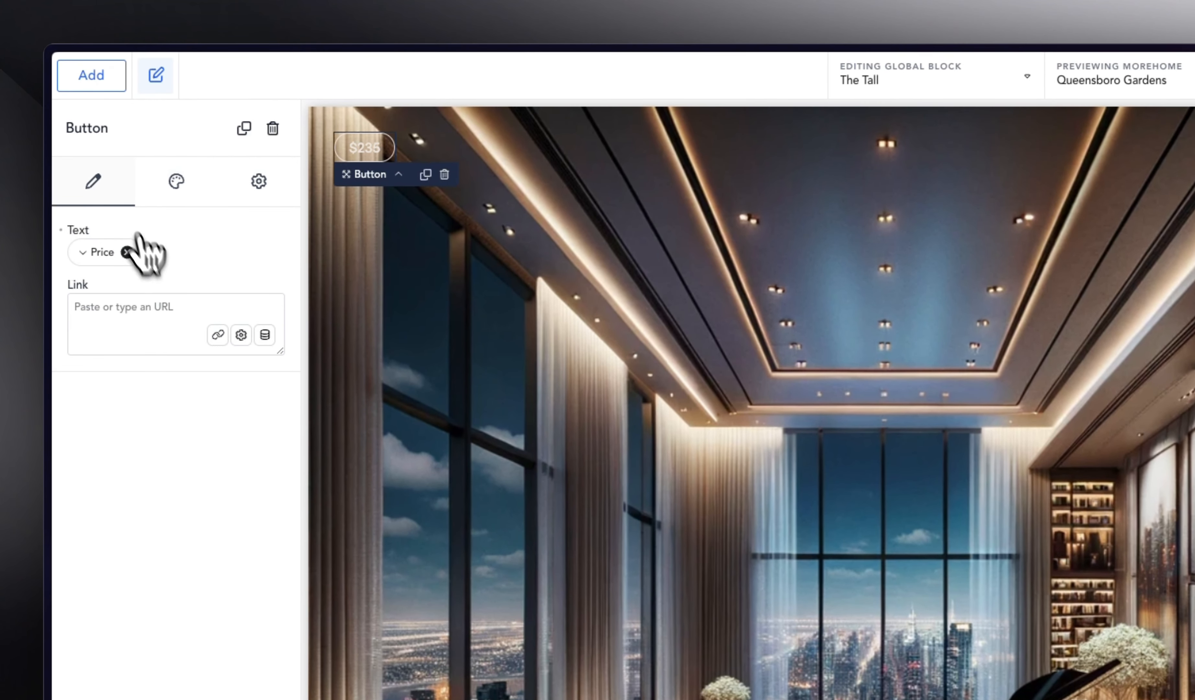
click(127, 252)
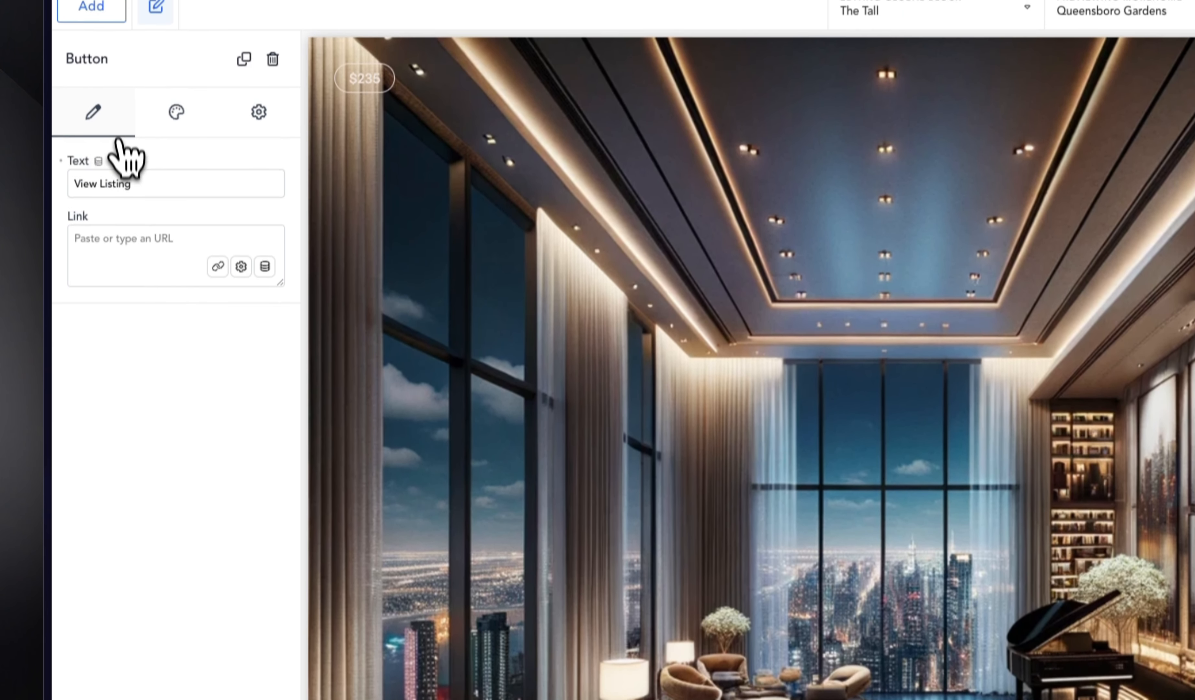
Step: Give the View Listing button the Custom style with outline enabled and the Brand swatch as background
click(176, 118)
click(218, 246)
click(268, 289)
click(265, 453)
click(274, 414)
scroll(155, 601, down, 4)
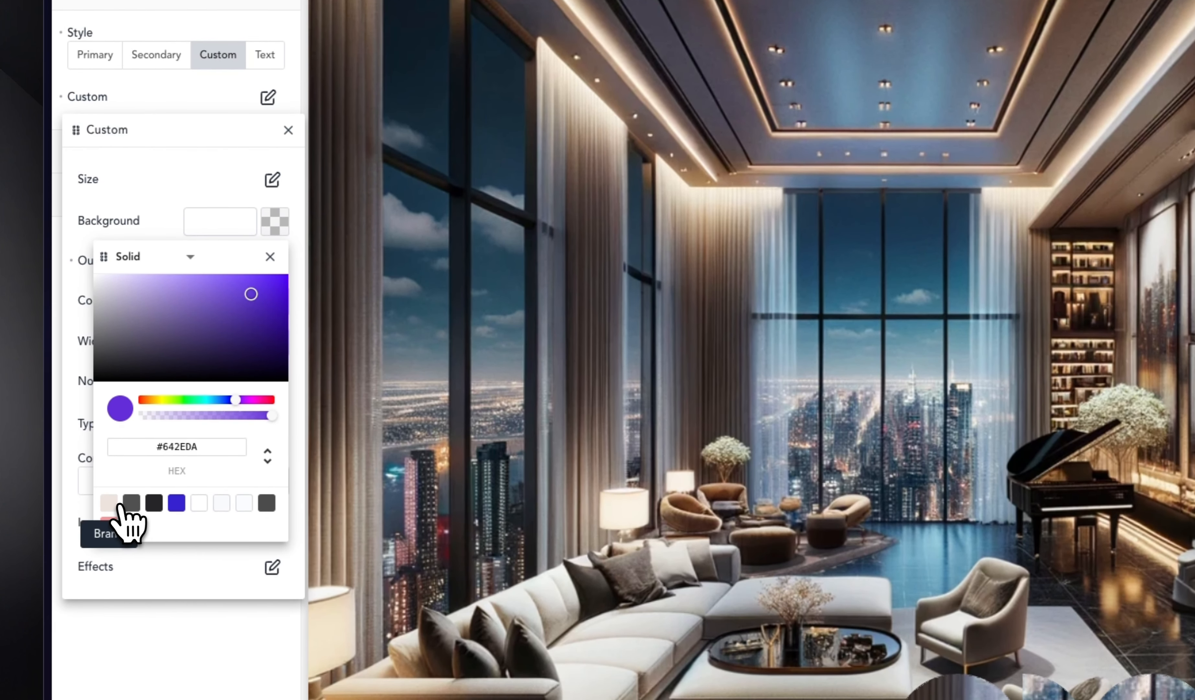
click(109, 503)
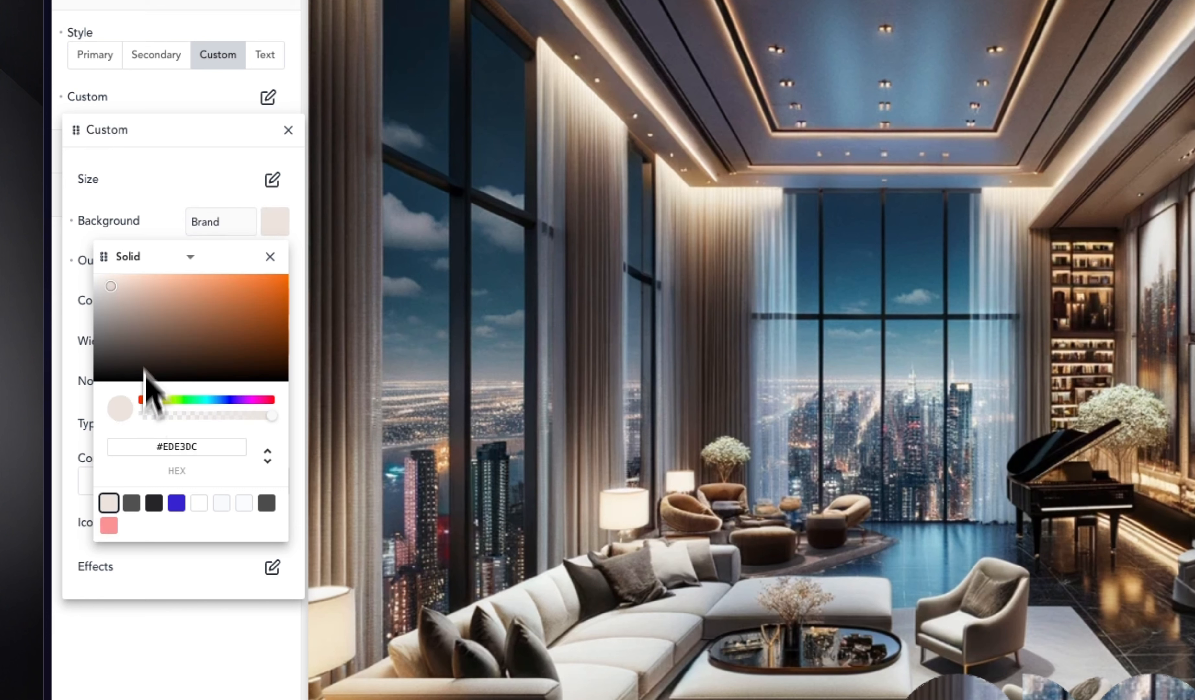
click(173, 227)
Step: Set the View Listing button's text color to the Headings swatch and its corners to Round
click(267, 424)
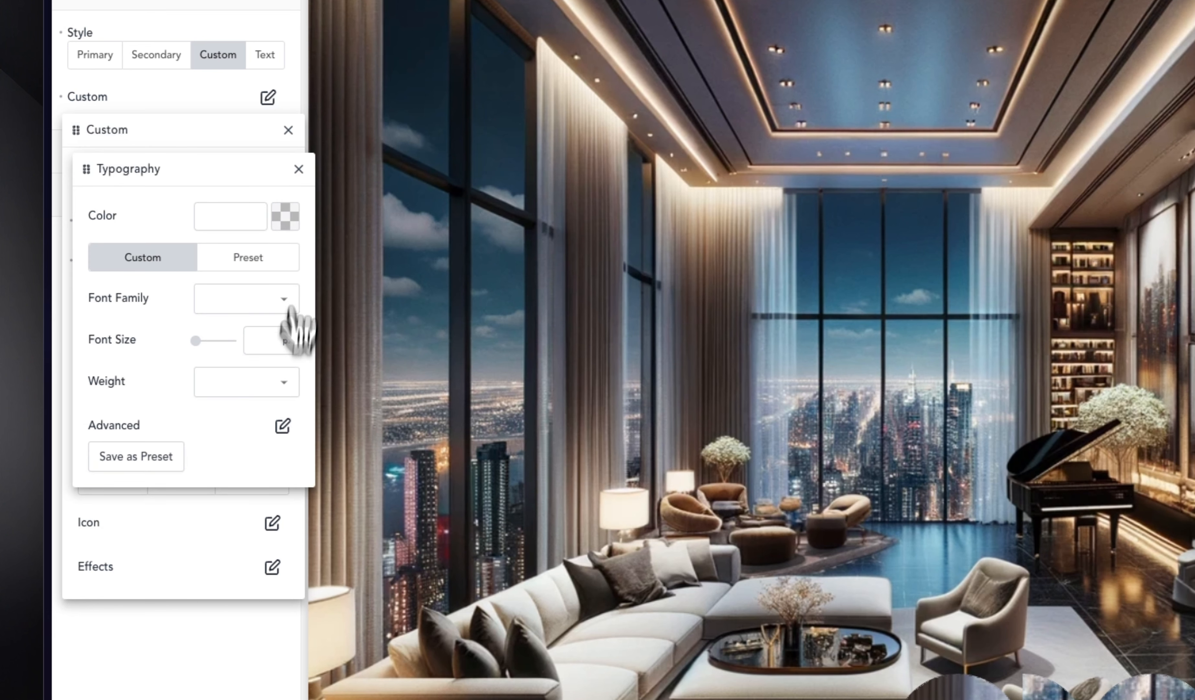
click(286, 218)
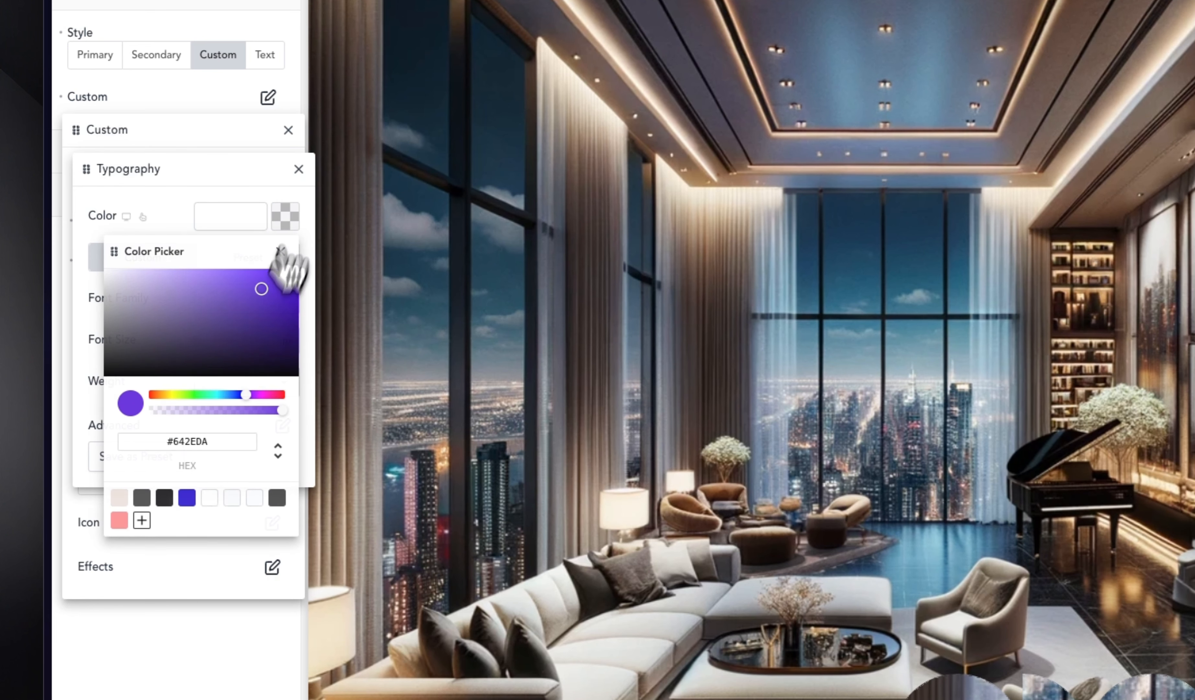
click(164, 500)
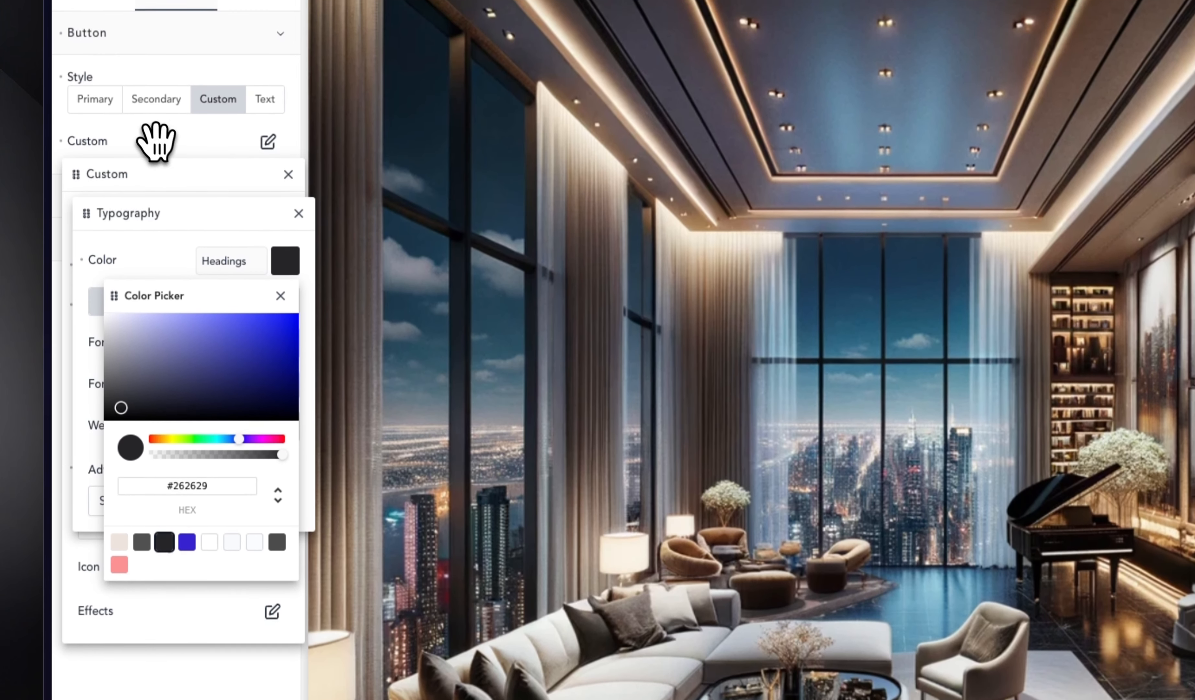
click(167, 128)
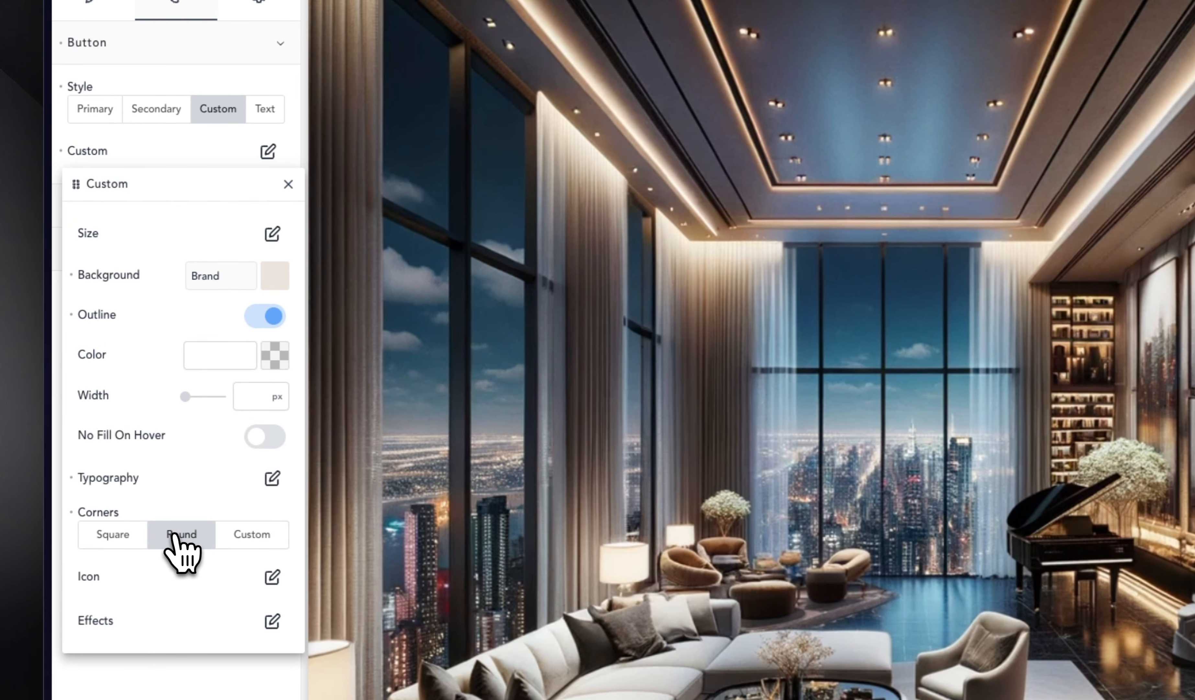
Step: Set the View Listing button's font size to 0.85 rem and its button size to Small
click(272, 477)
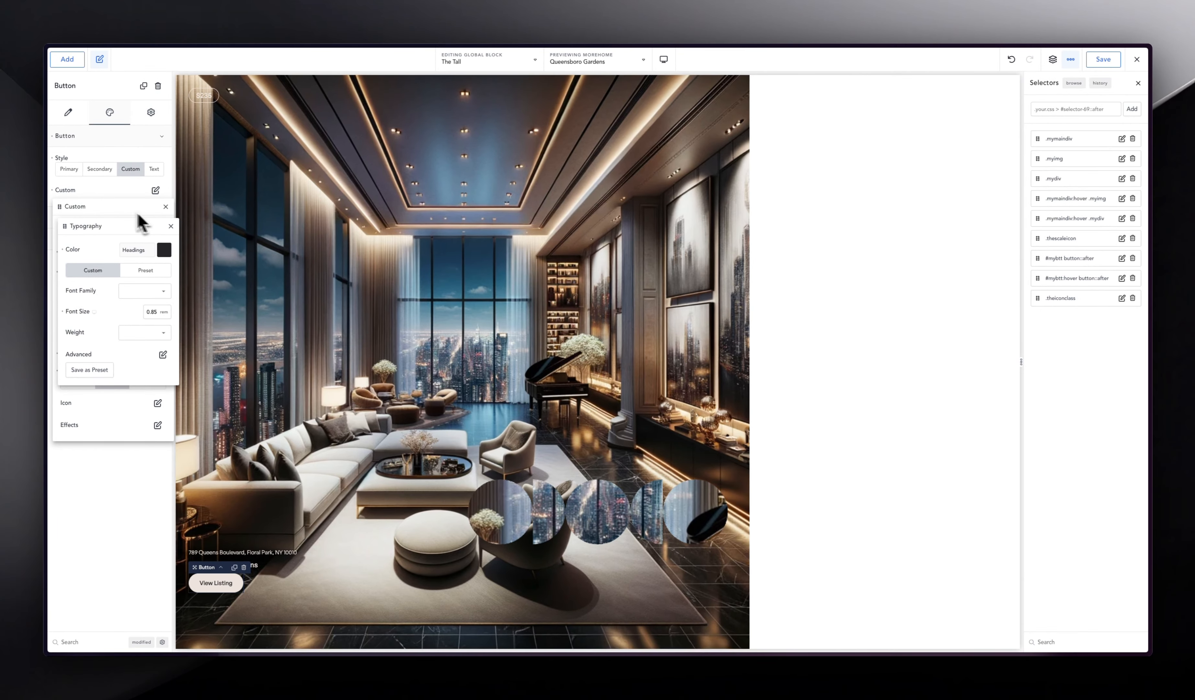
click(122, 204)
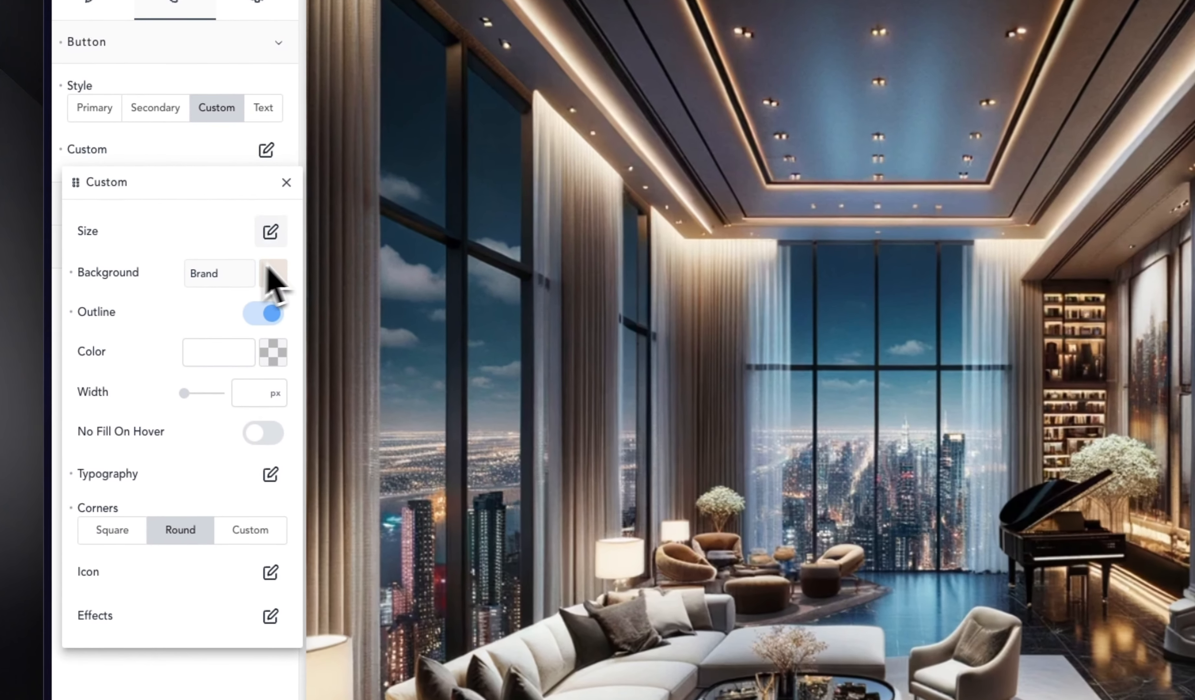
click(157, 234)
click(144, 252)
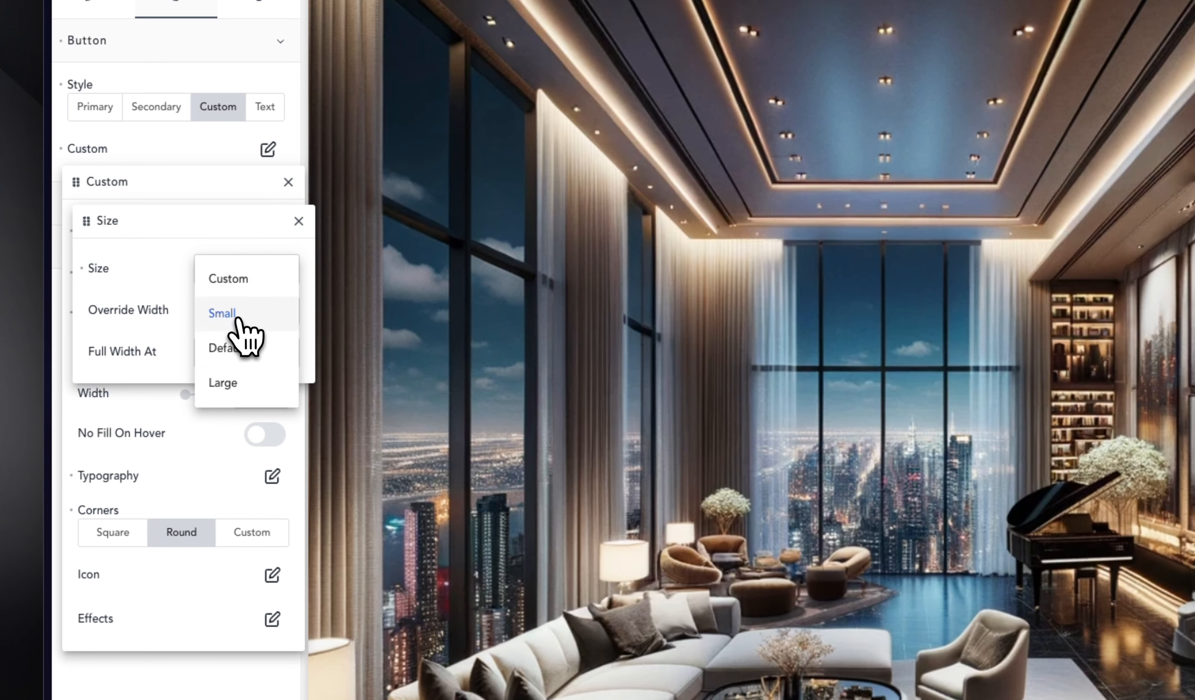
click(238, 319)
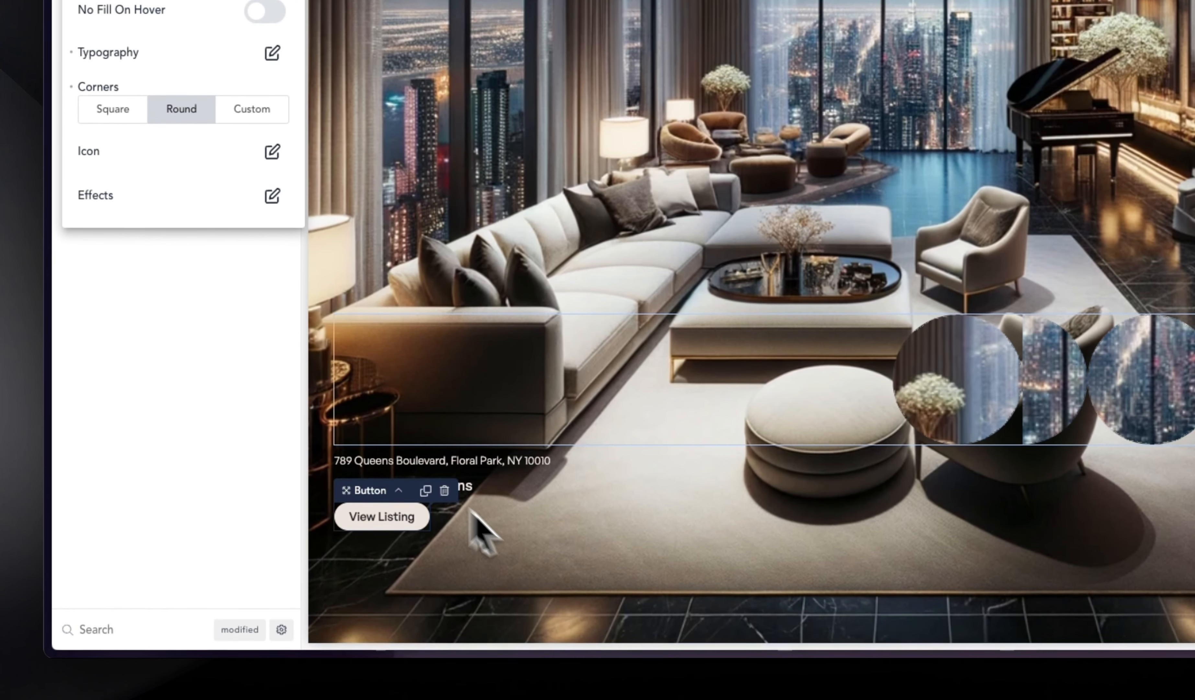
Step: Select the block's main container and open its item spacing in the layout settings
click(797, 580)
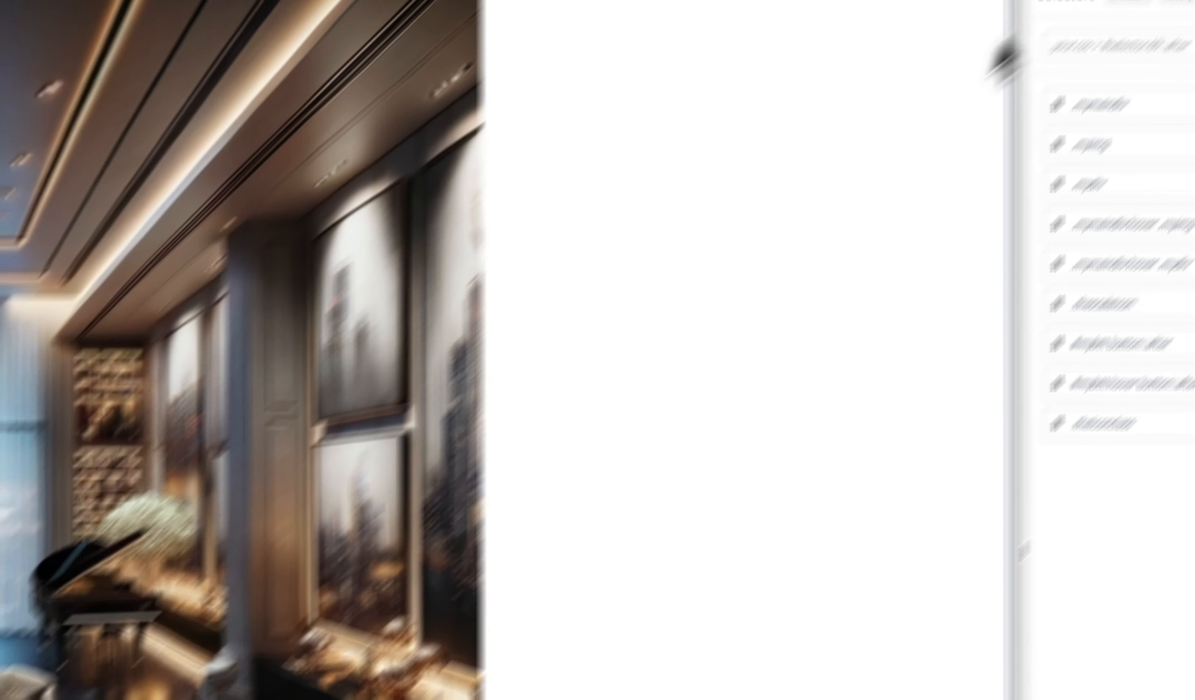
click(1061, 71)
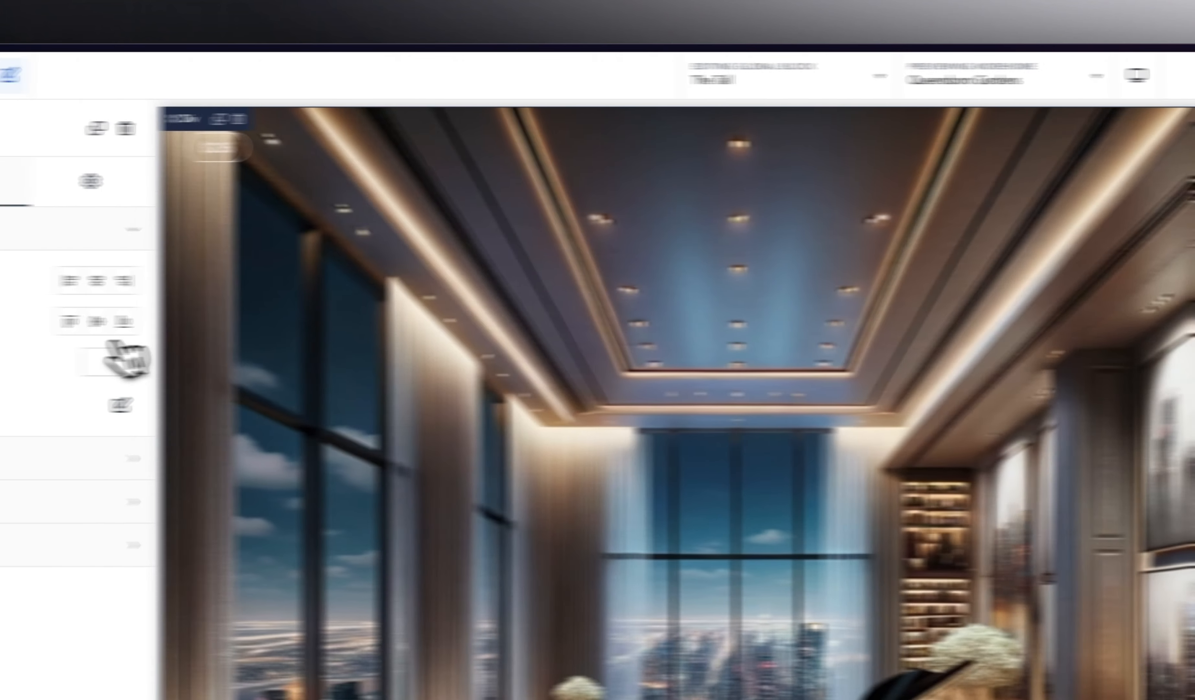
click(96, 368)
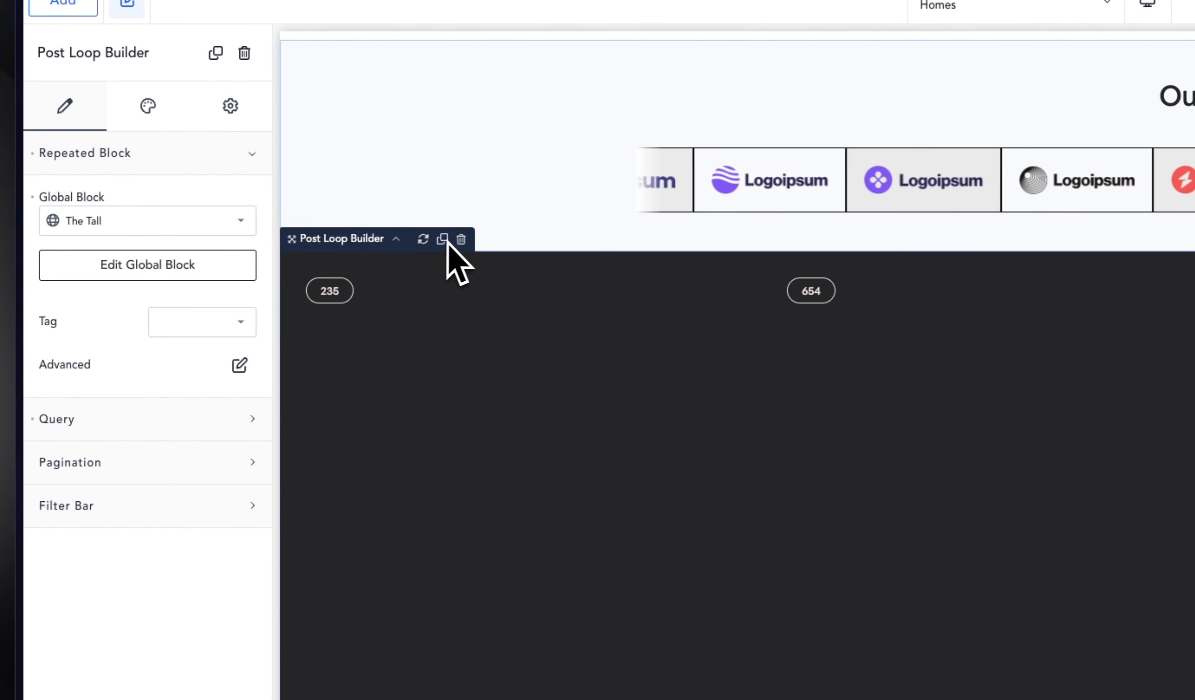
Step: Replace the Post Loop Builder and its section below the logos on the Homes page with a new empty Section
click(461, 238)
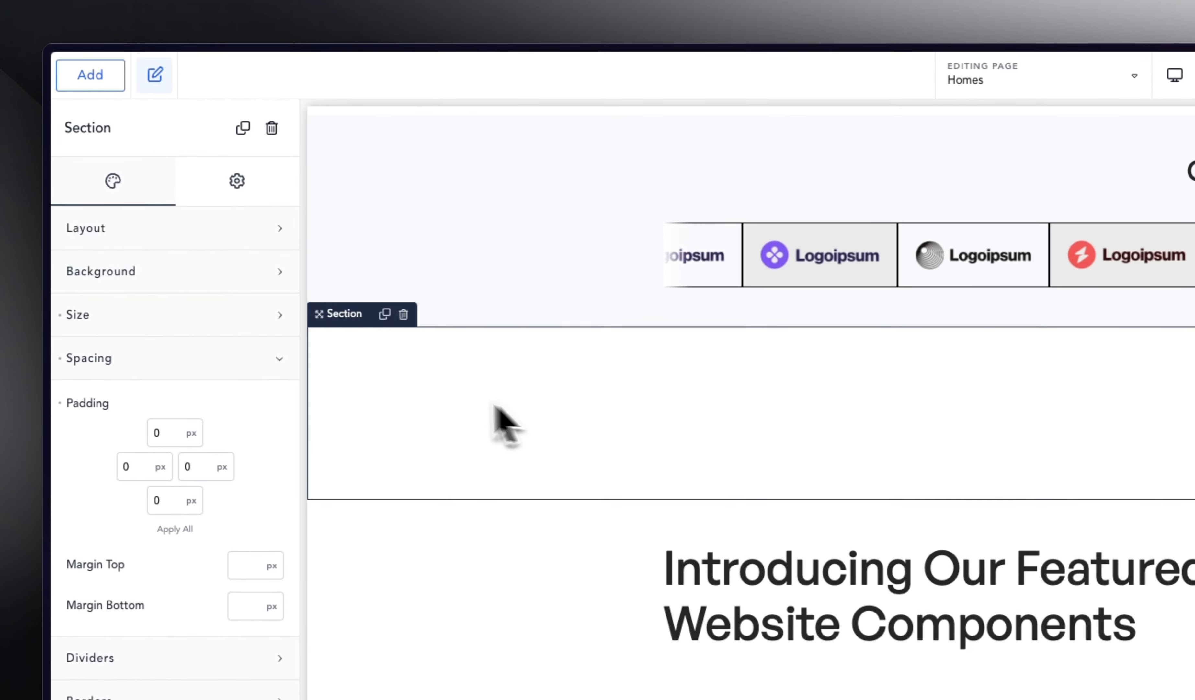
click(403, 314)
click(365, 234)
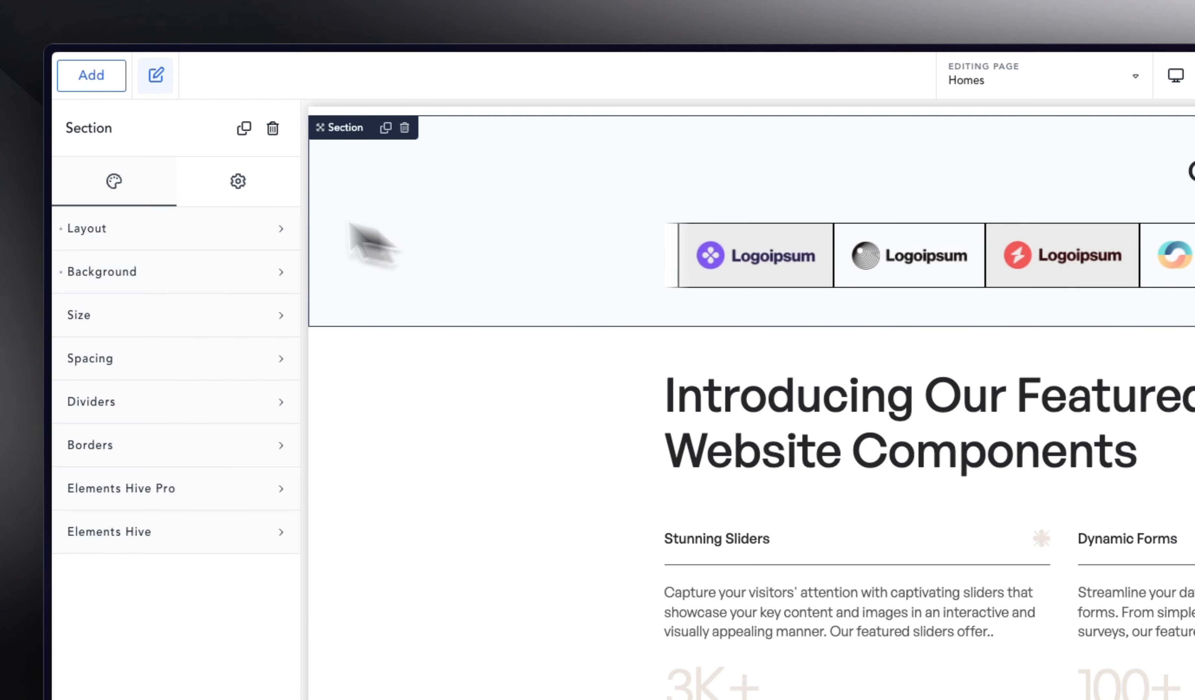
click(92, 75)
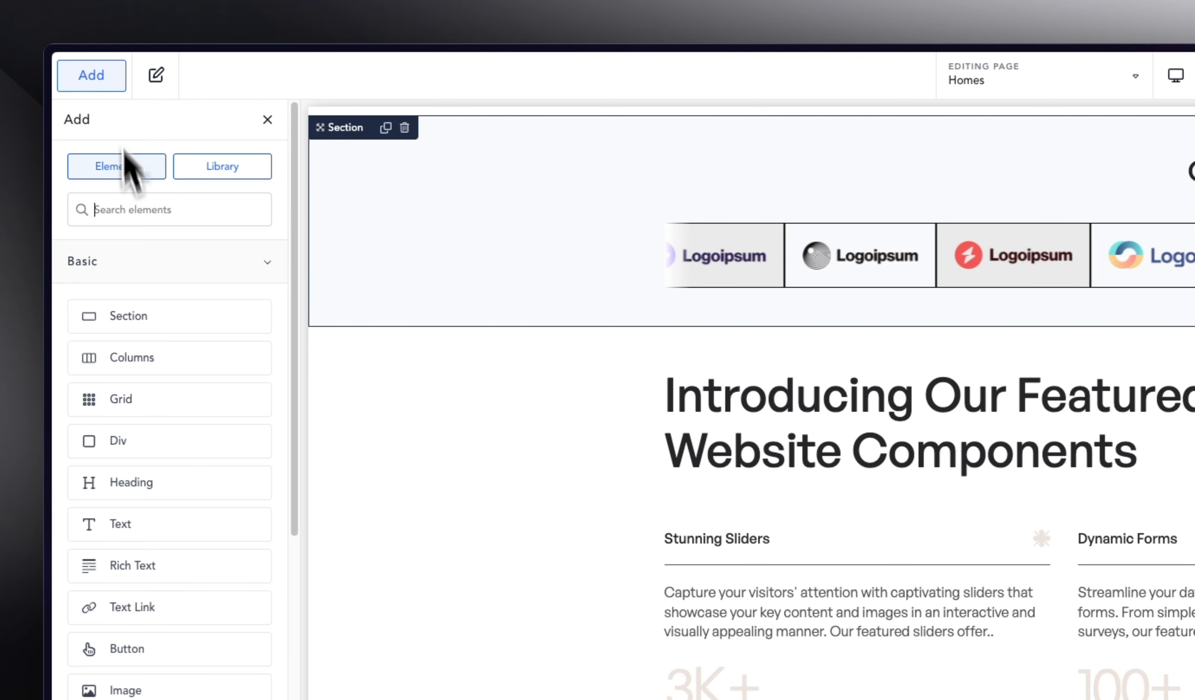
click(134, 312)
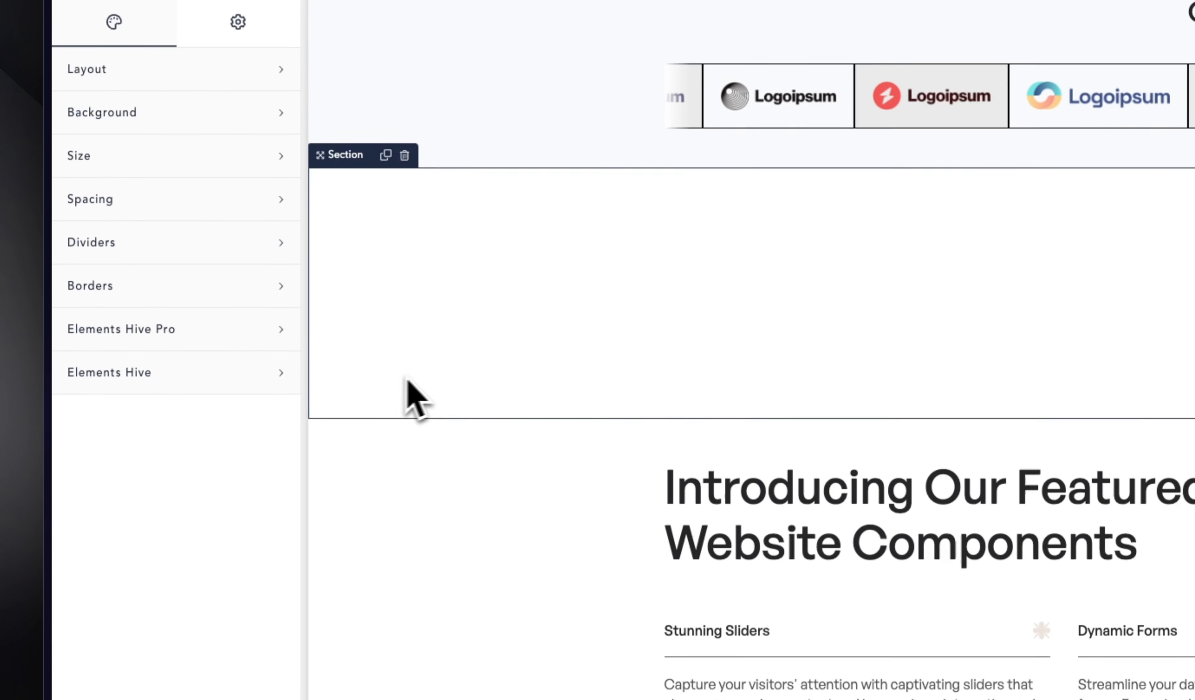
Step: Set the new section's height to Custom with a 100dvh minimum and its width to Full, and open its spacing settings
click(179, 161)
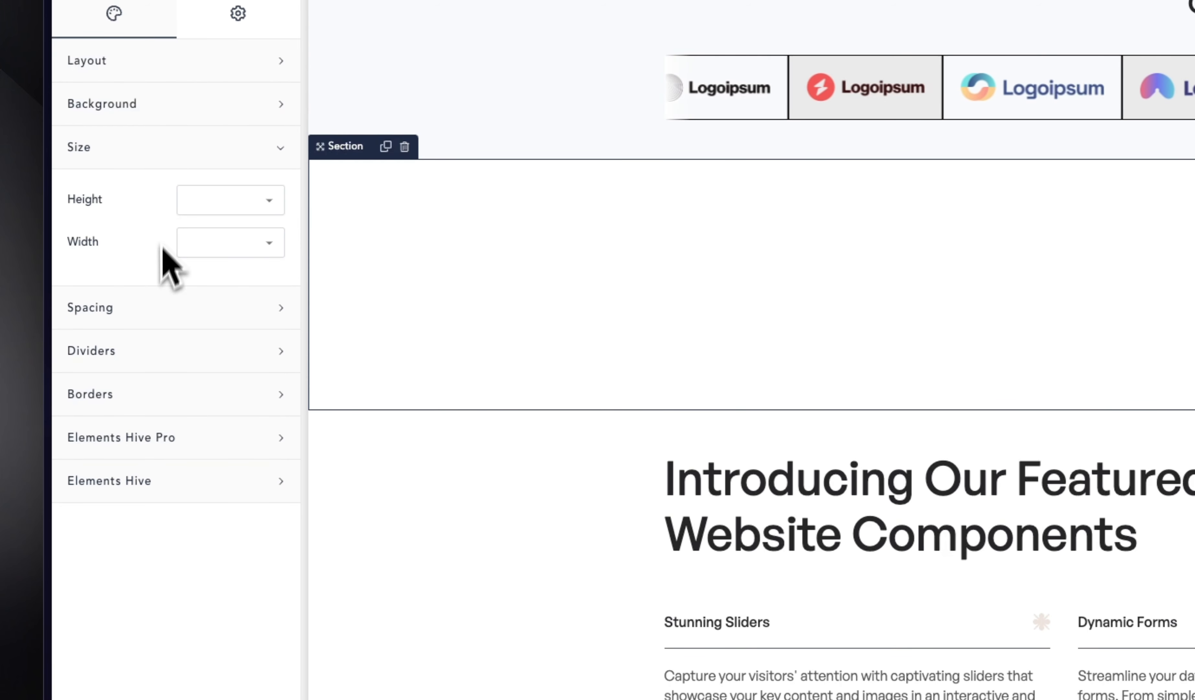
click(243, 200)
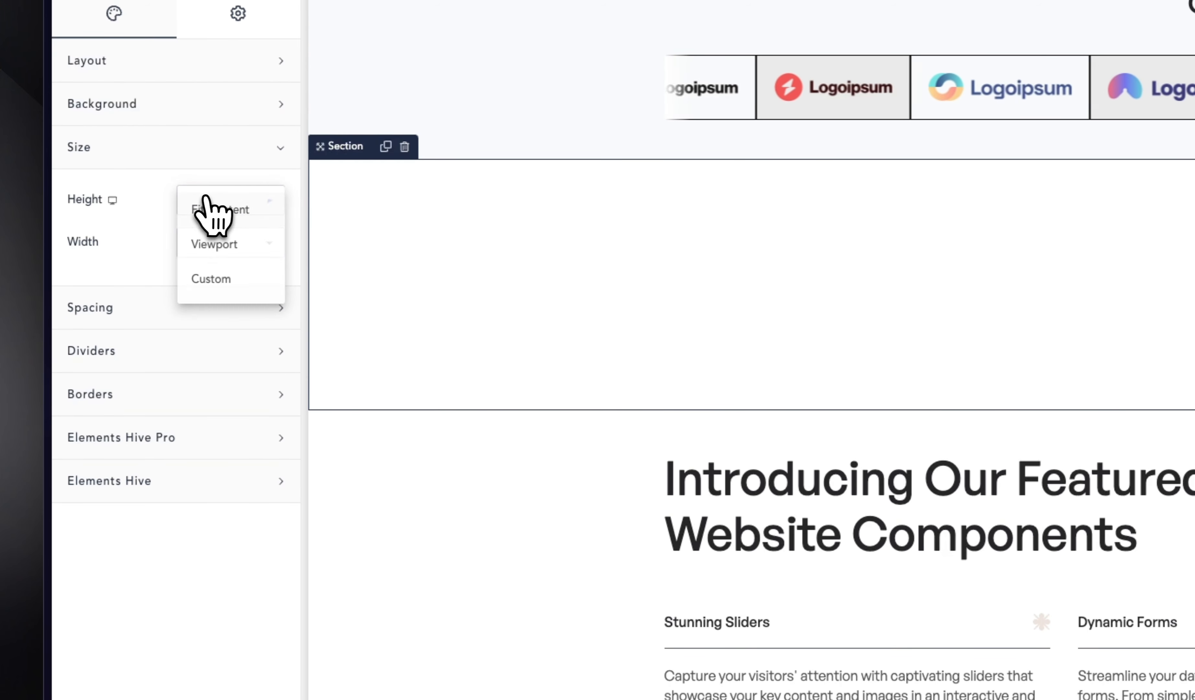
click(226, 279)
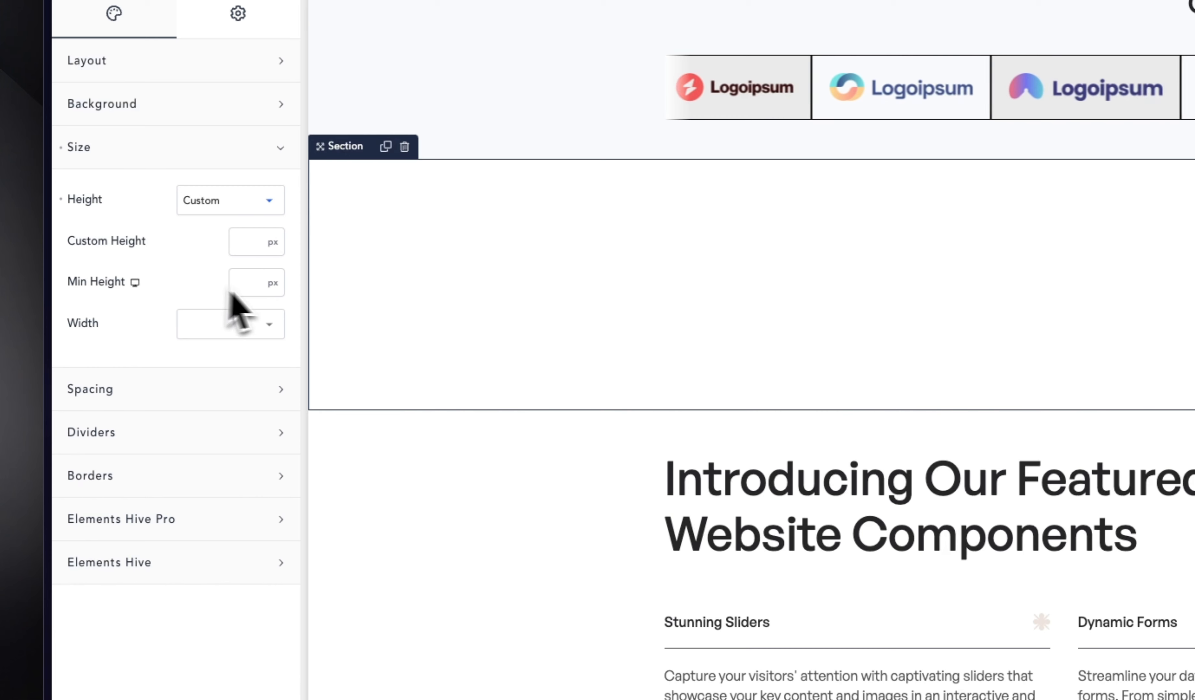
click(280, 284)
click(308, 561)
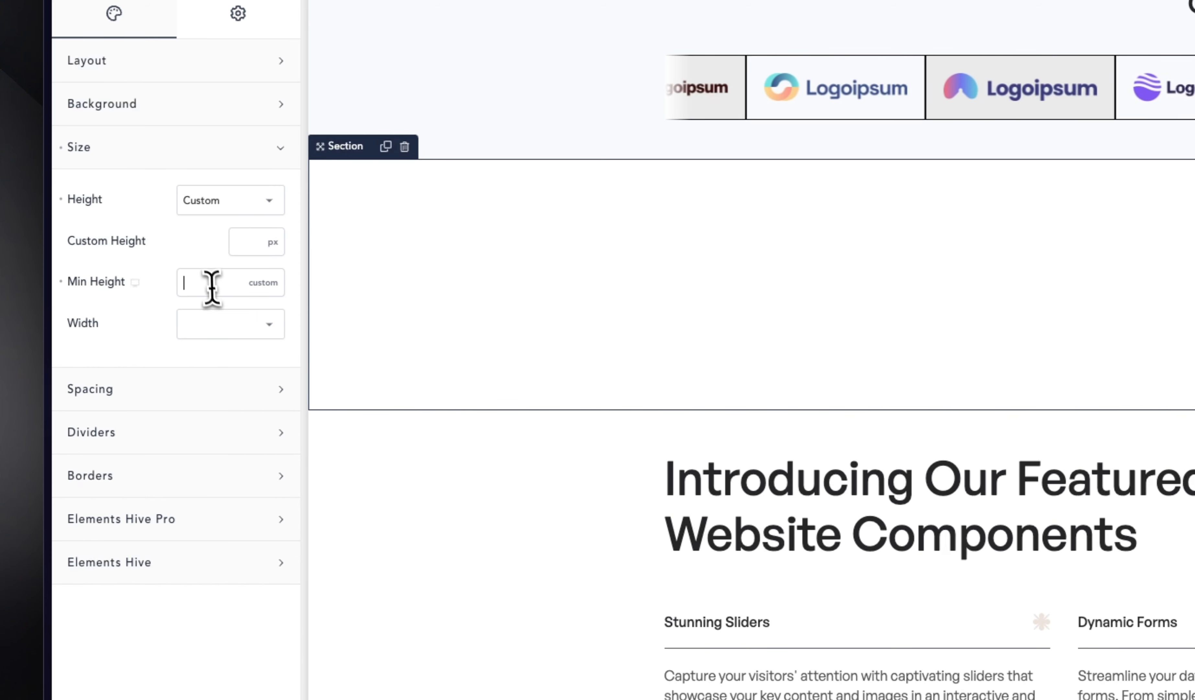
text(100dvh)
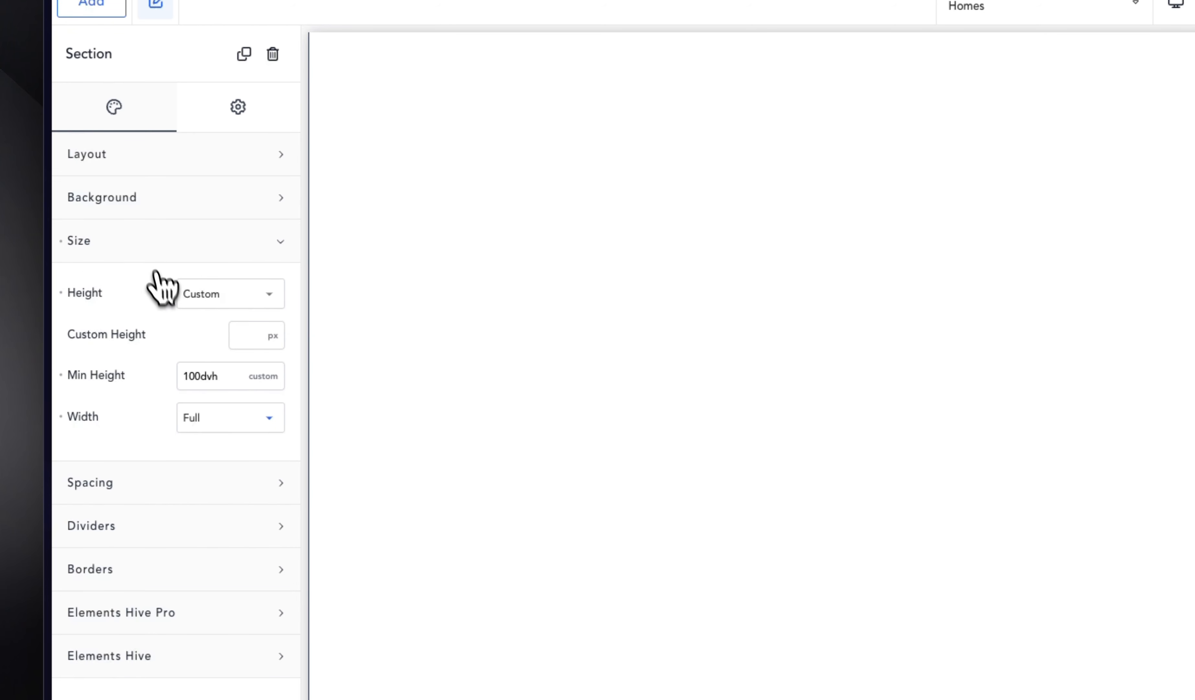
click(146, 248)
click(116, 303)
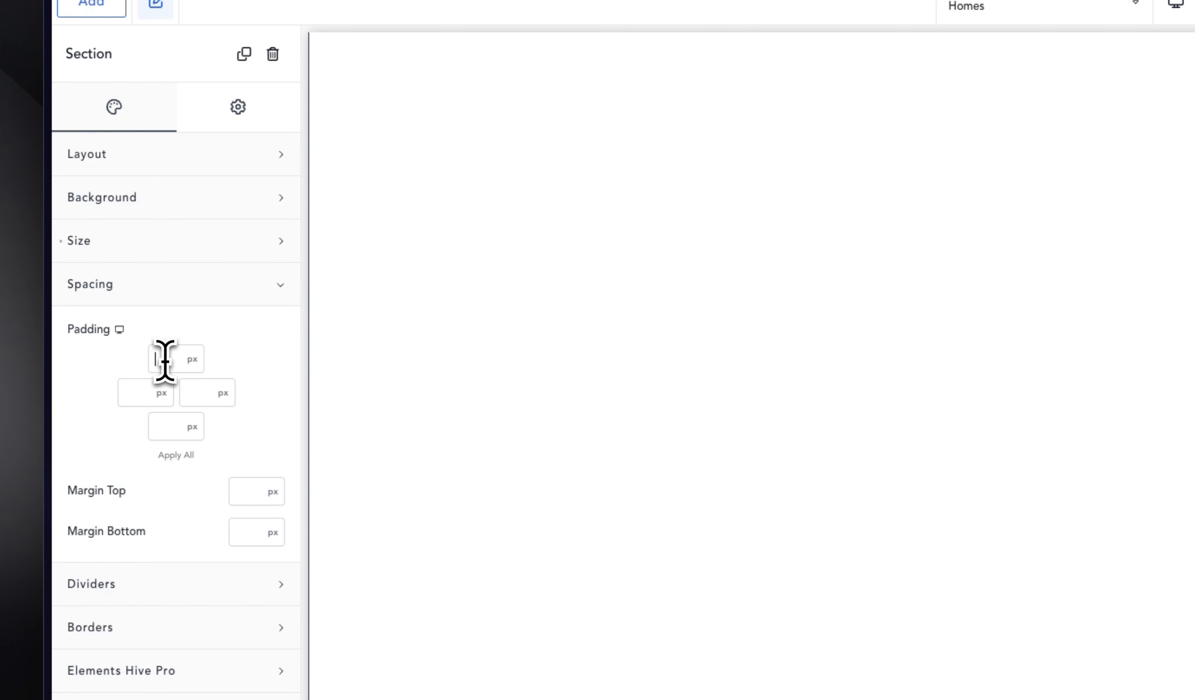
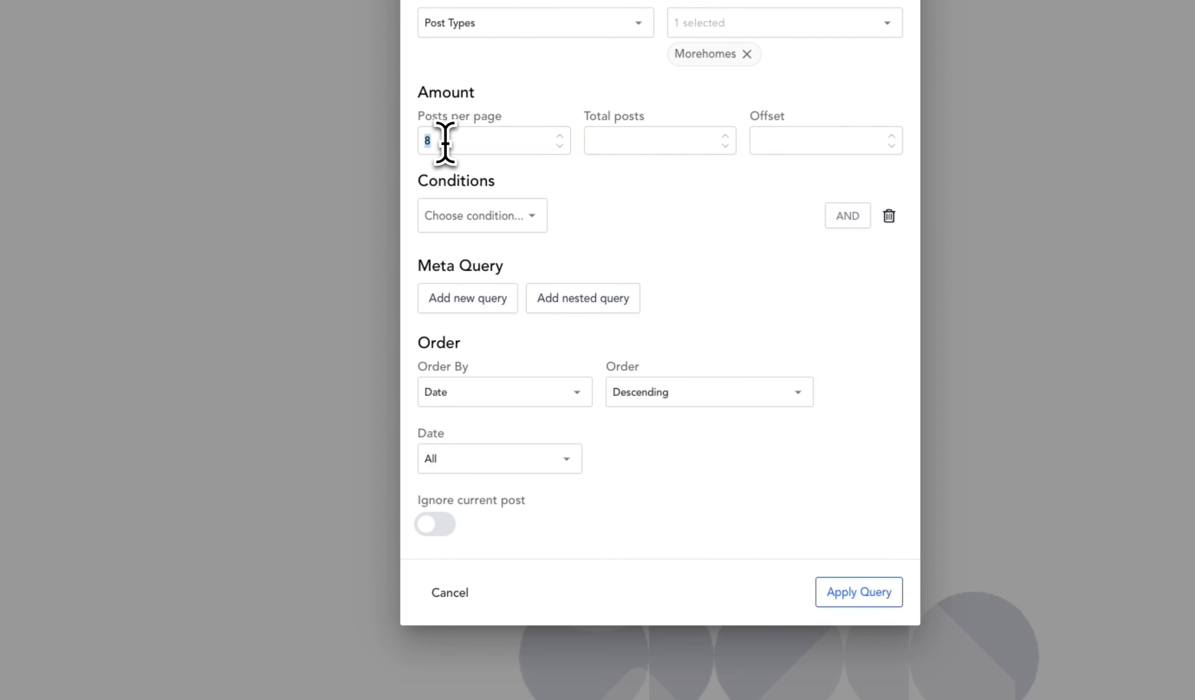
Step: Apply the Post Loop Builder's custom query for the Morehomes post type
scroll(760, 475, down, 3)
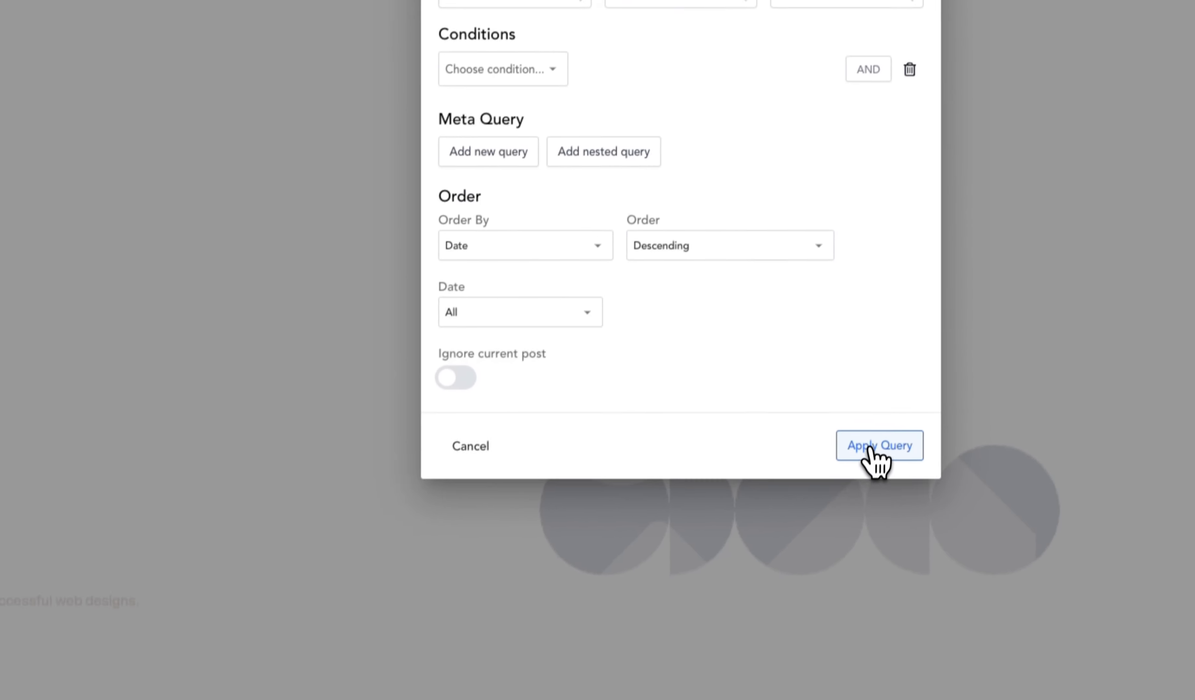
click(869, 447)
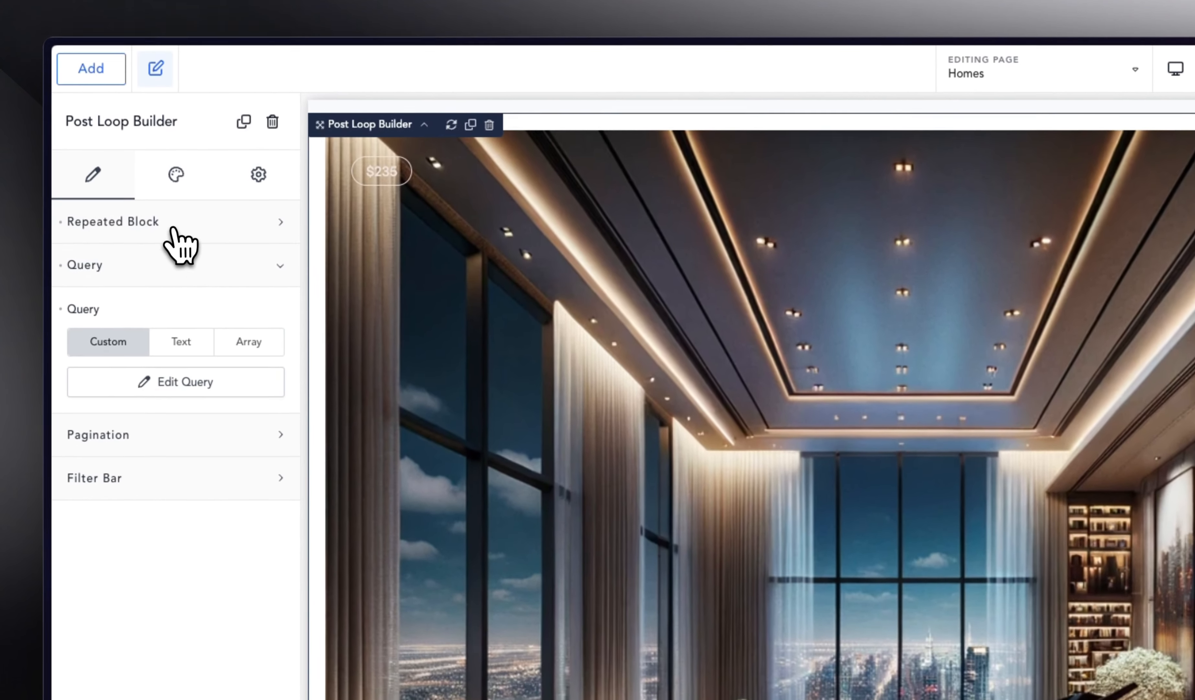
click(174, 264)
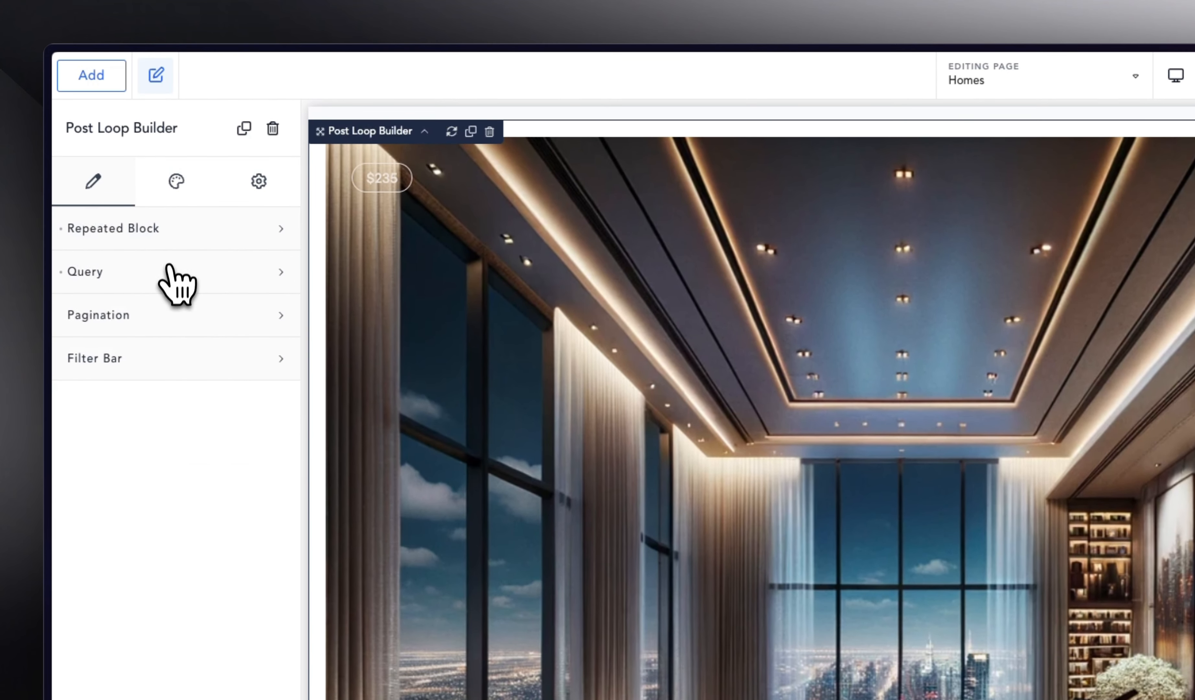
Step: Lay out the looped posts as a grid with 4 items per row and 0 px between items
click(173, 176)
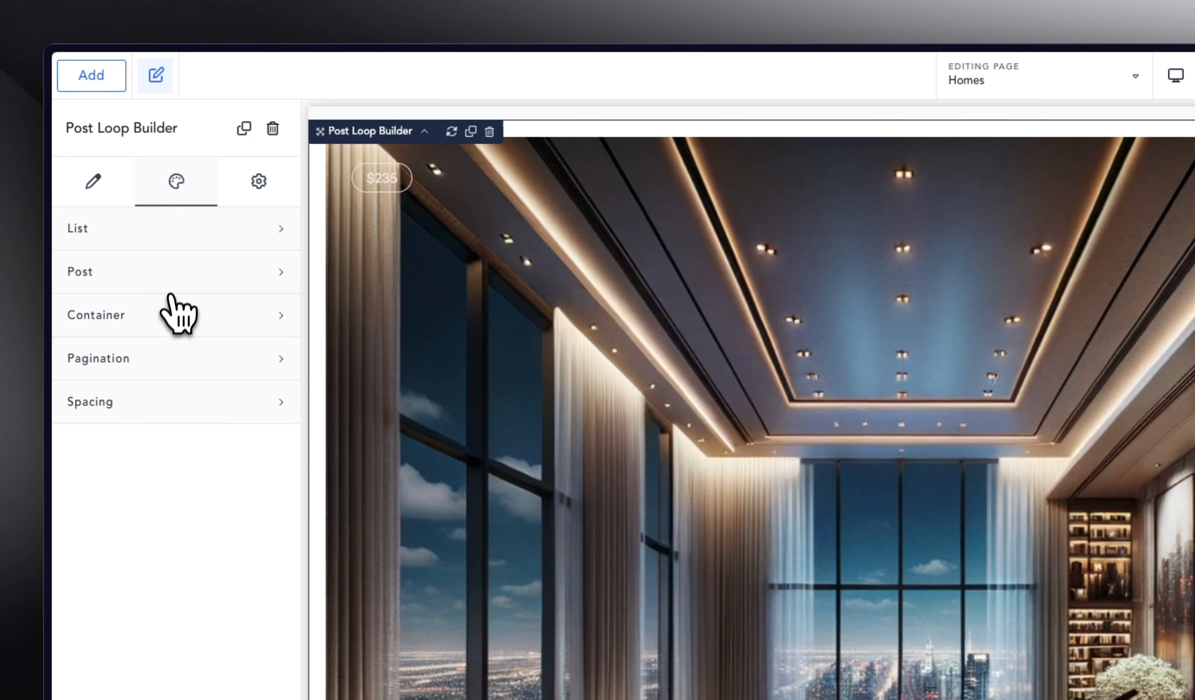
click(148, 233)
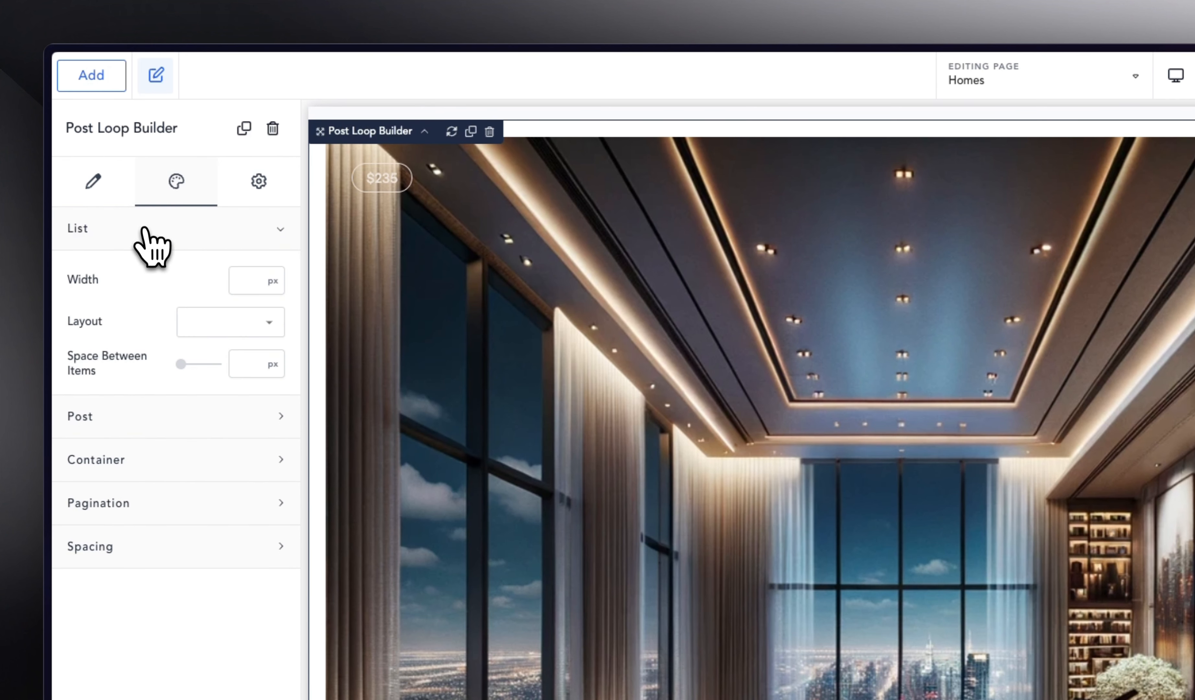
click(216, 321)
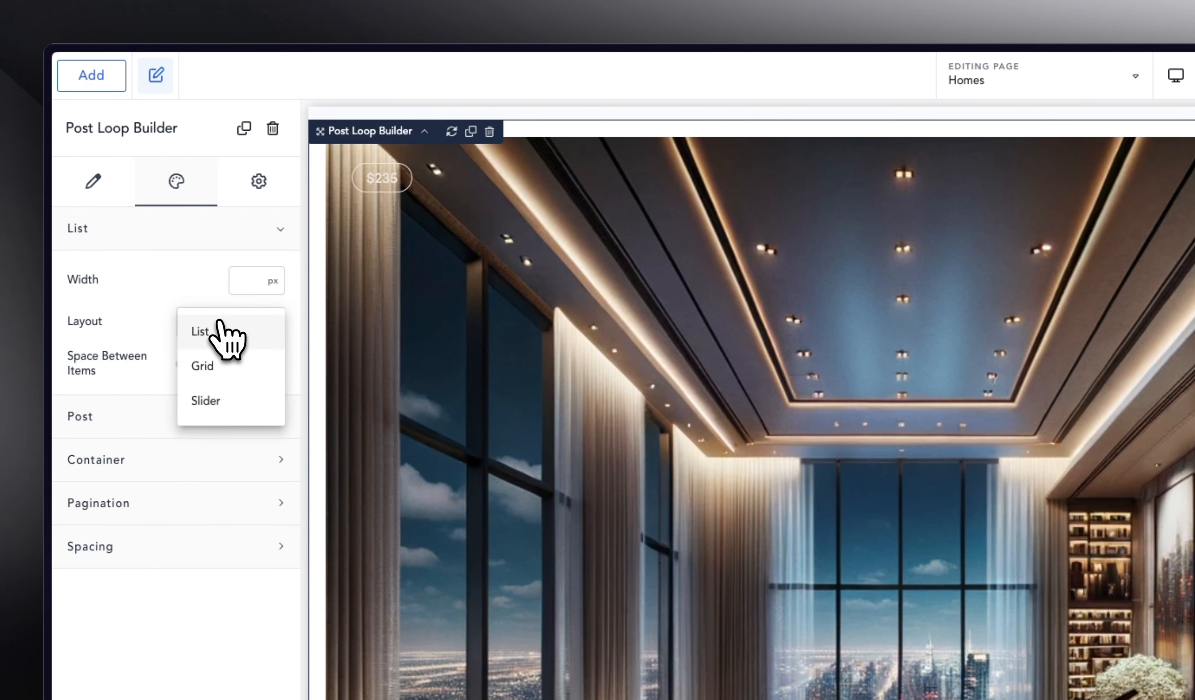
click(219, 364)
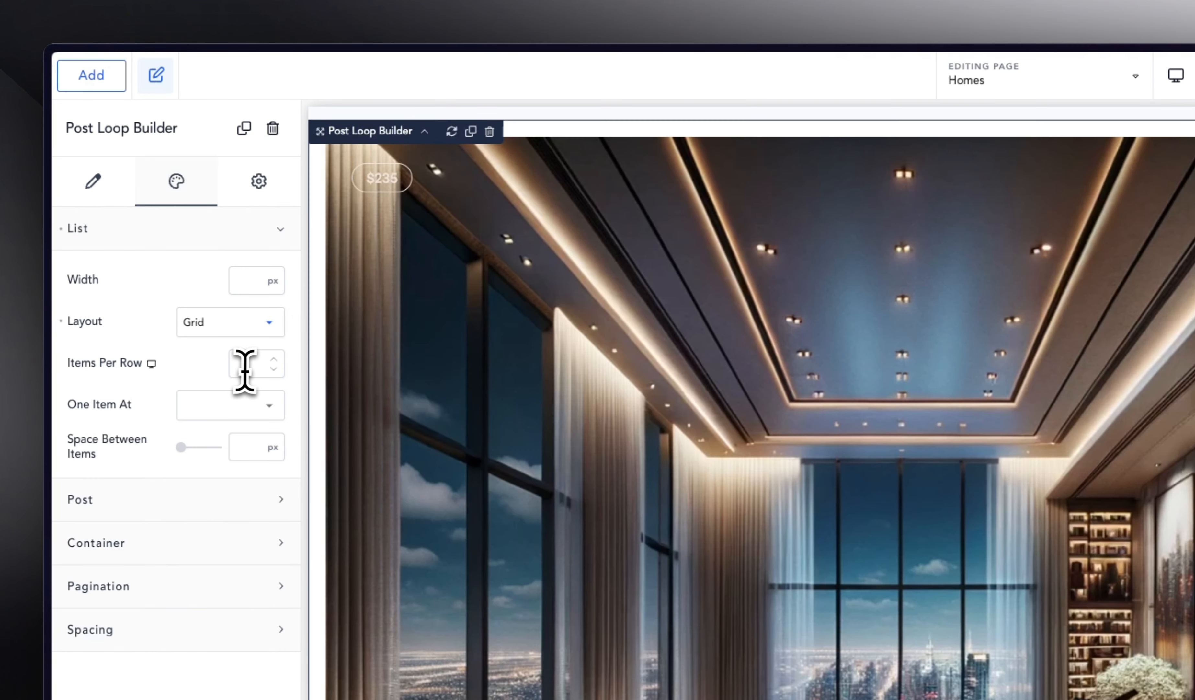
click(246, 365)
text(3)
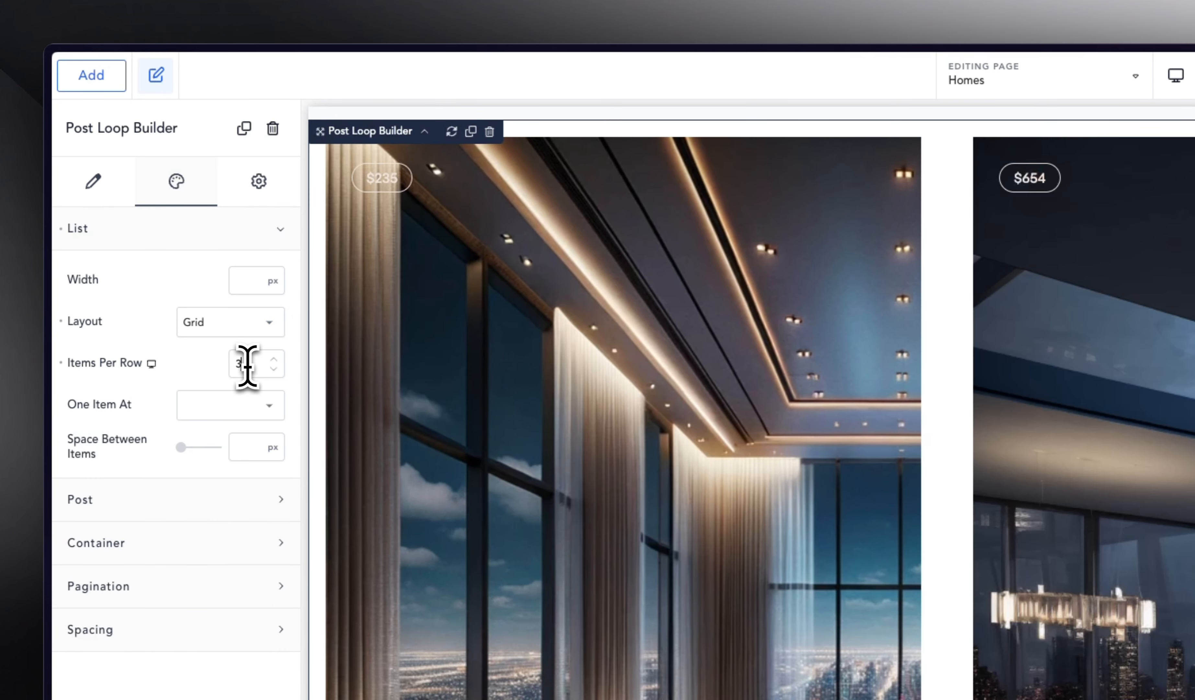
key(BackSpace)
text(4)
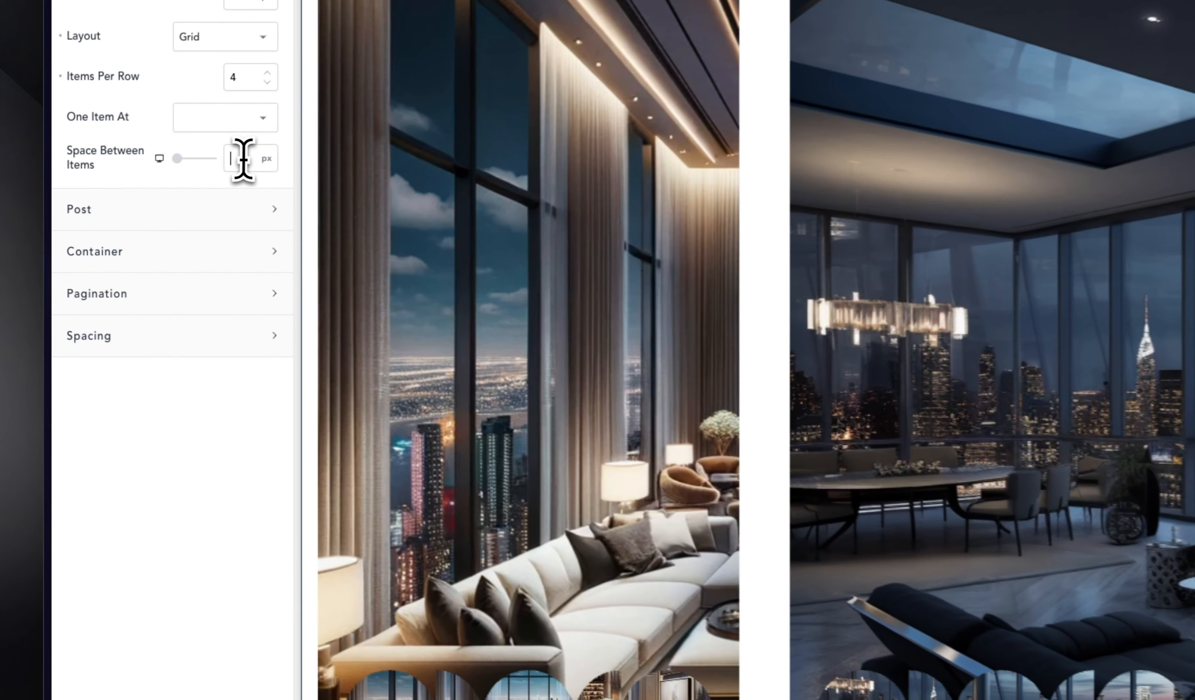
click(146, 246)
text(0)
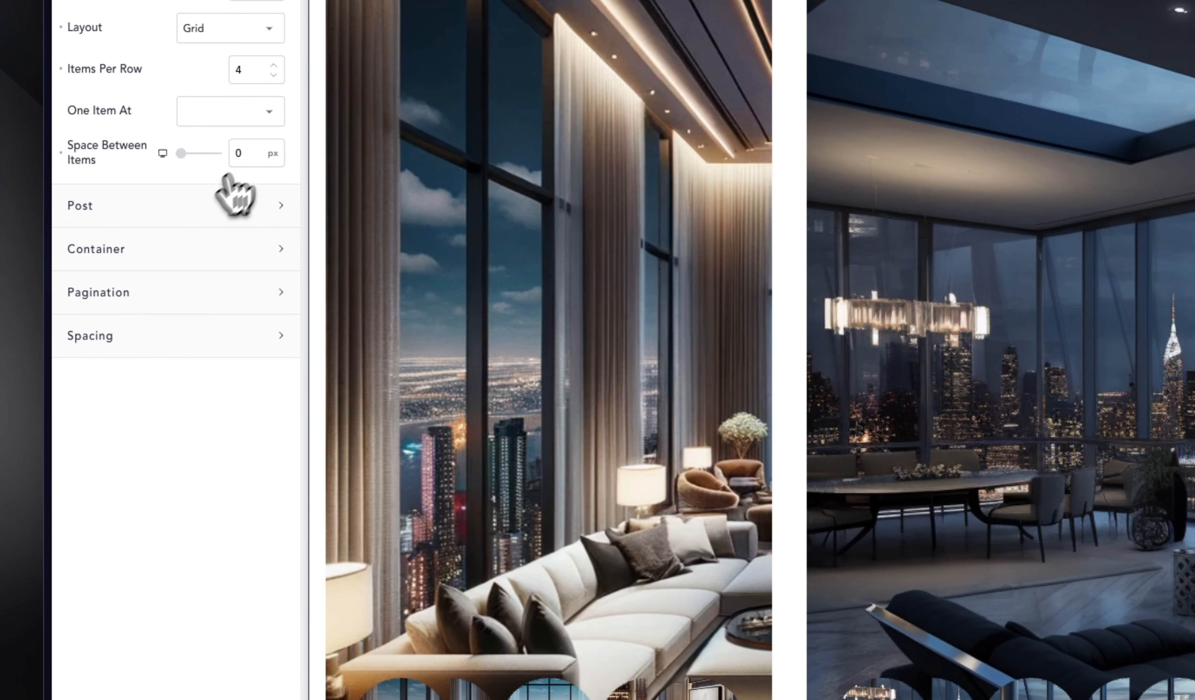
Step: Set the padding of the looped posts to 0 px on all sides
click(113, 211)
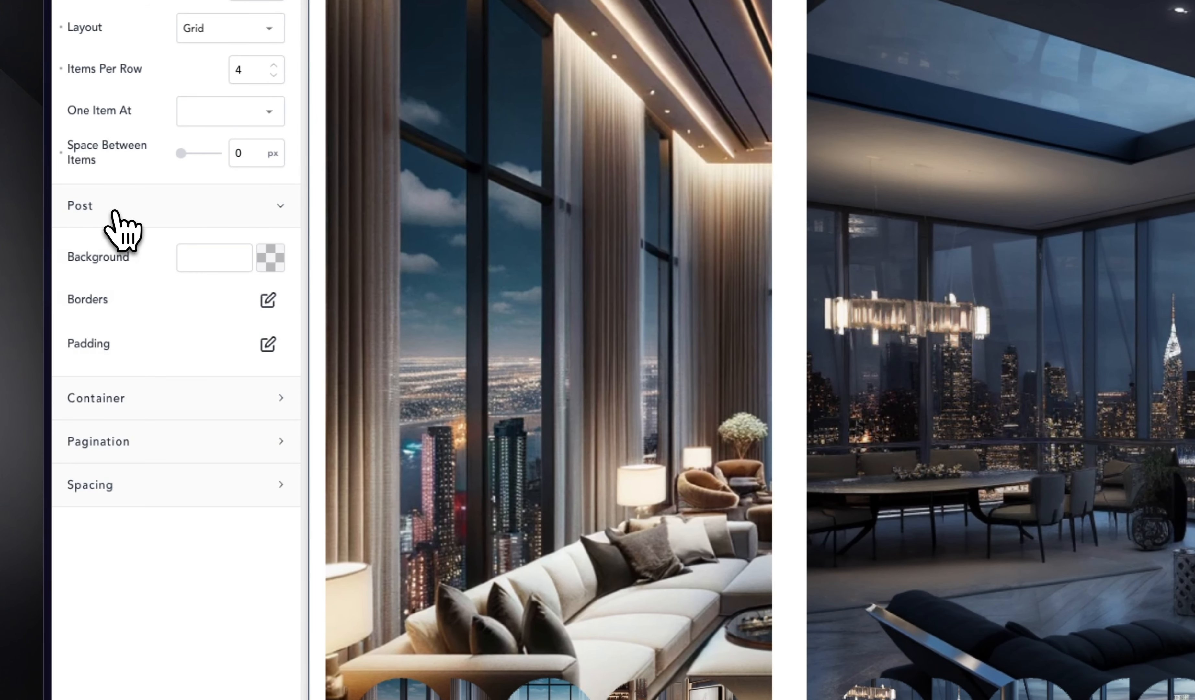
click(272, 349)
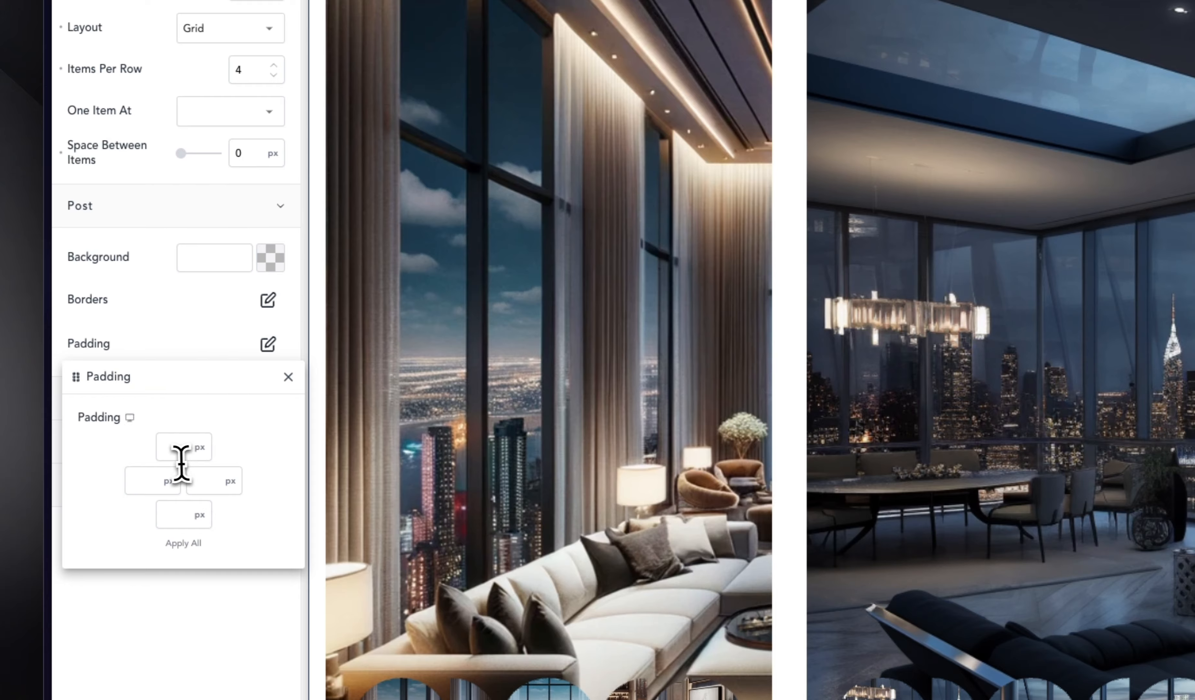
click(175, 449)
text(0)
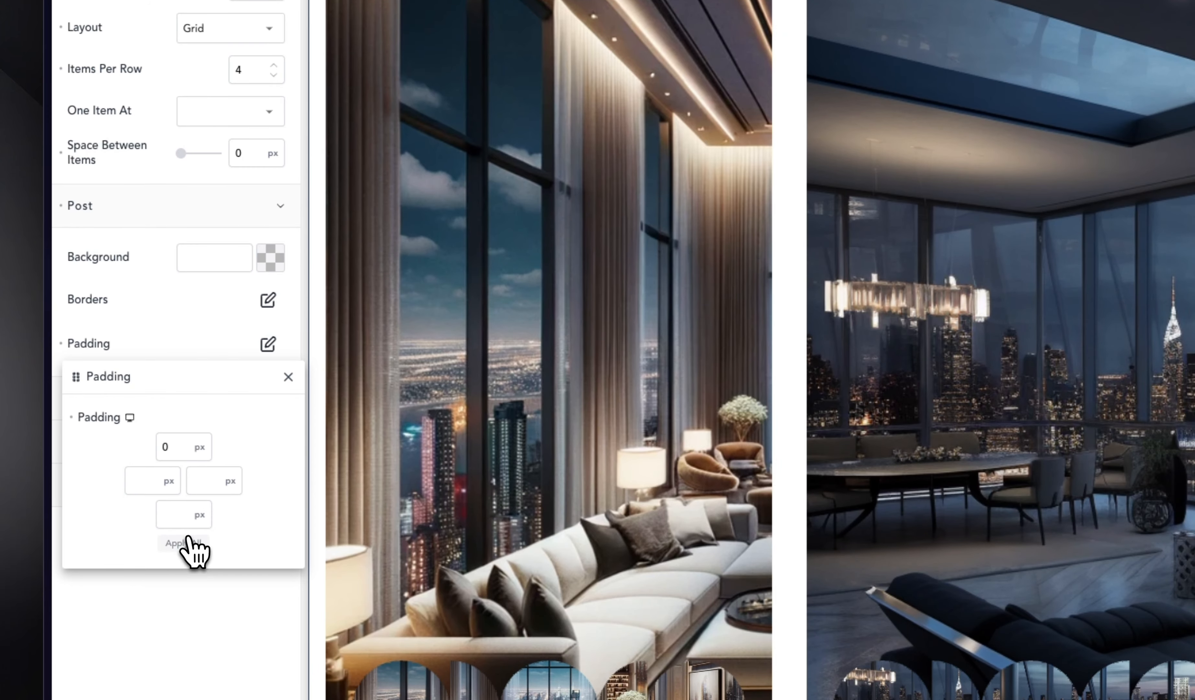
click(183, 542)
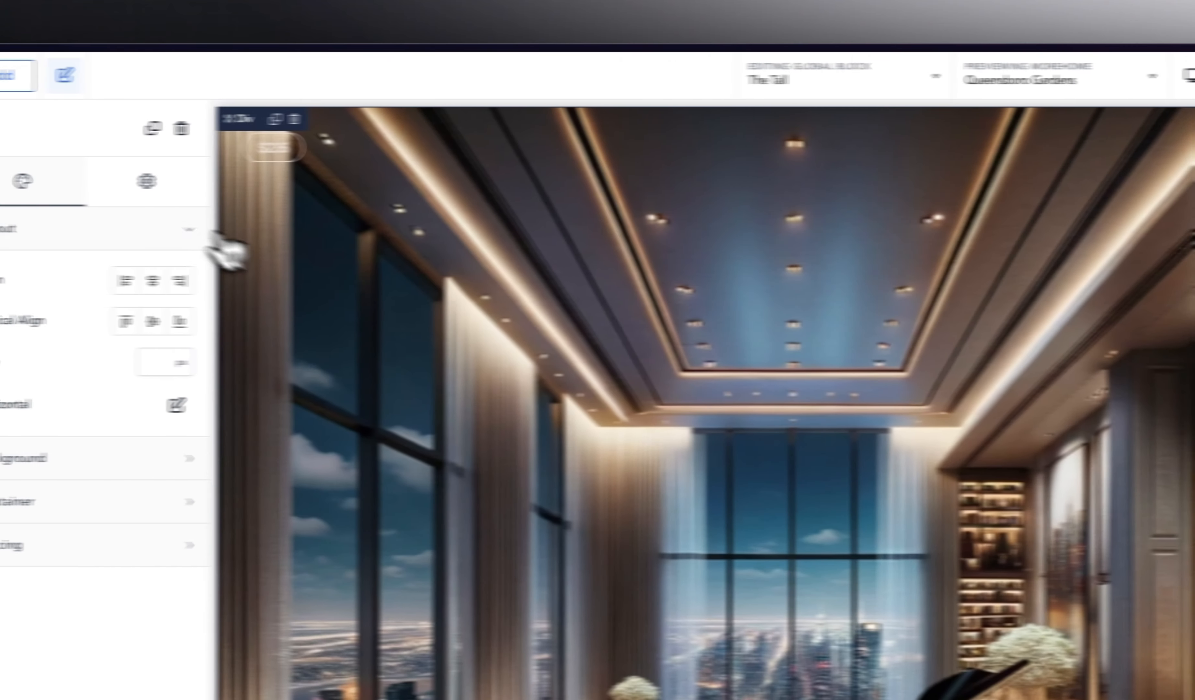
Step: Switch from The Tall global block to the Homes page and examine the loop section below the partner logos
mouse_move(39, 260)
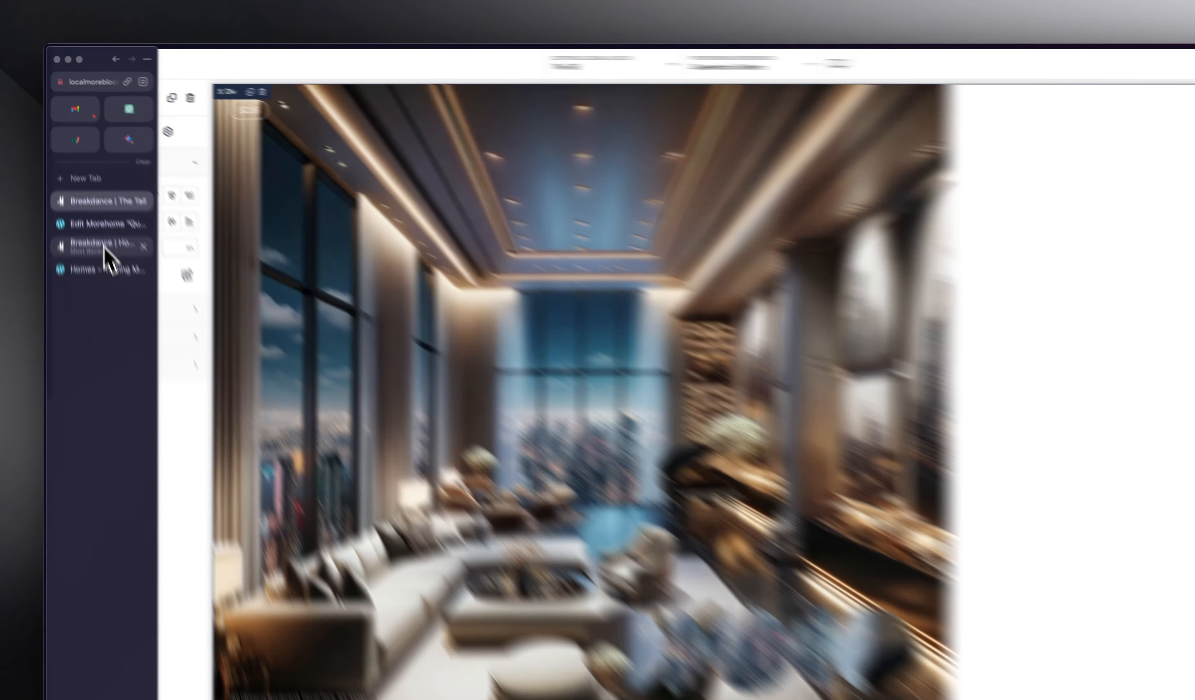
click(104, 248)
click(103, 204)
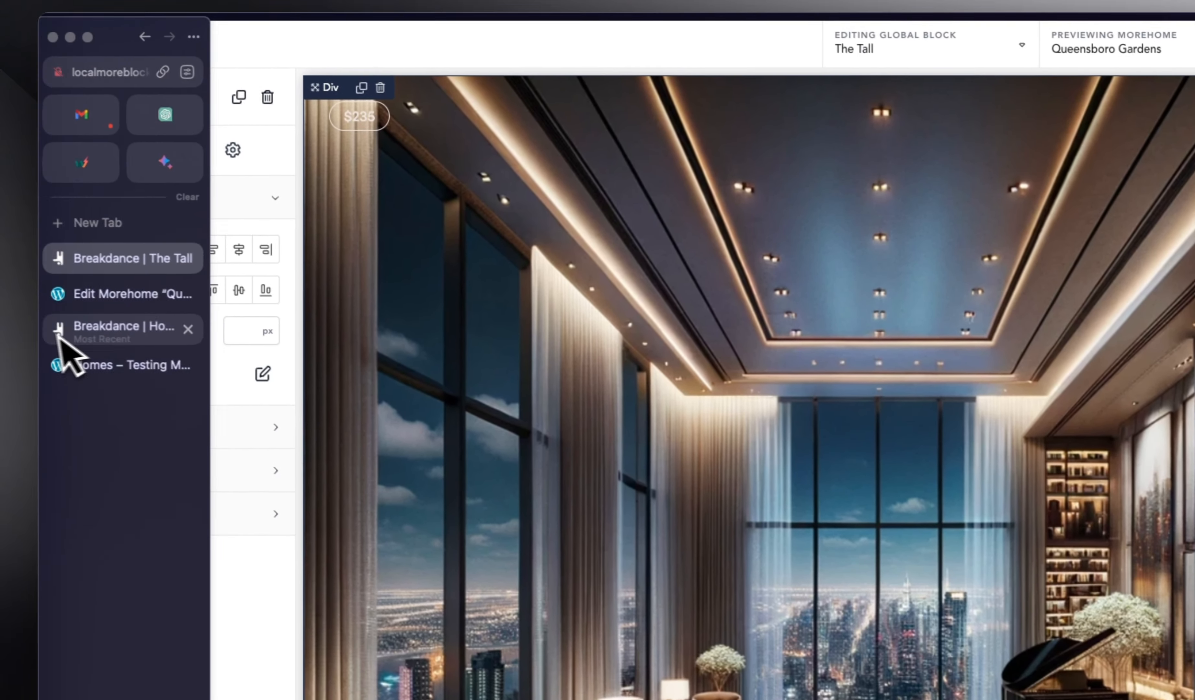
click(96, 361)
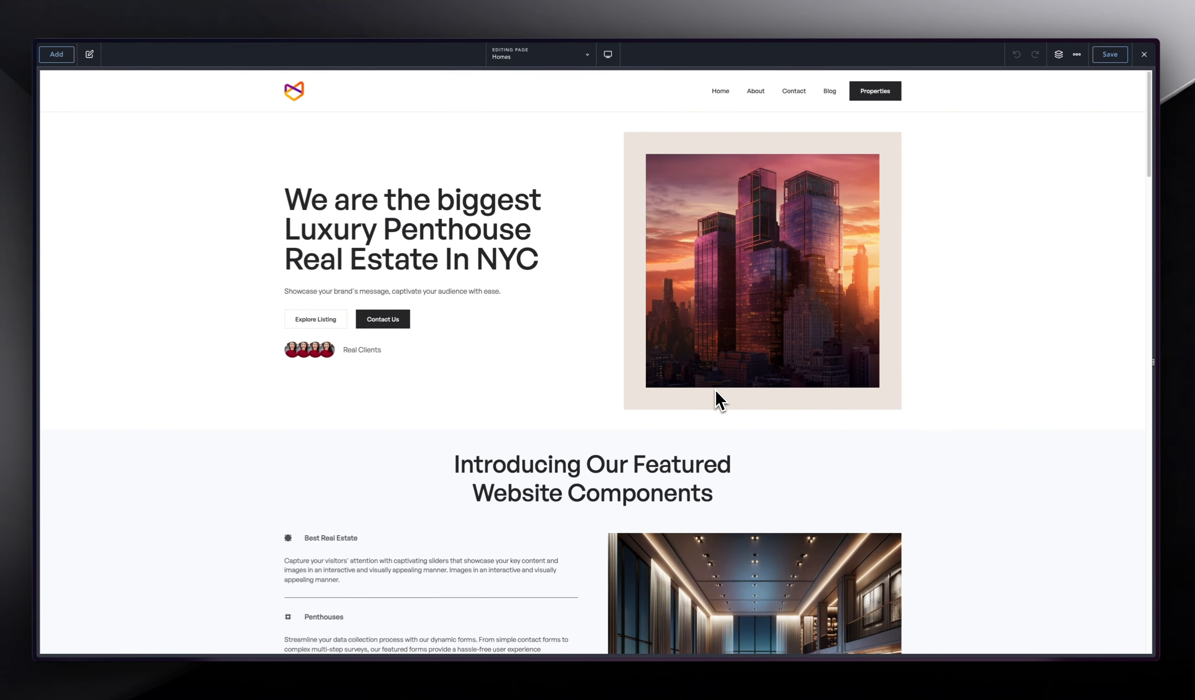
scroll(328, 344, down, 15)
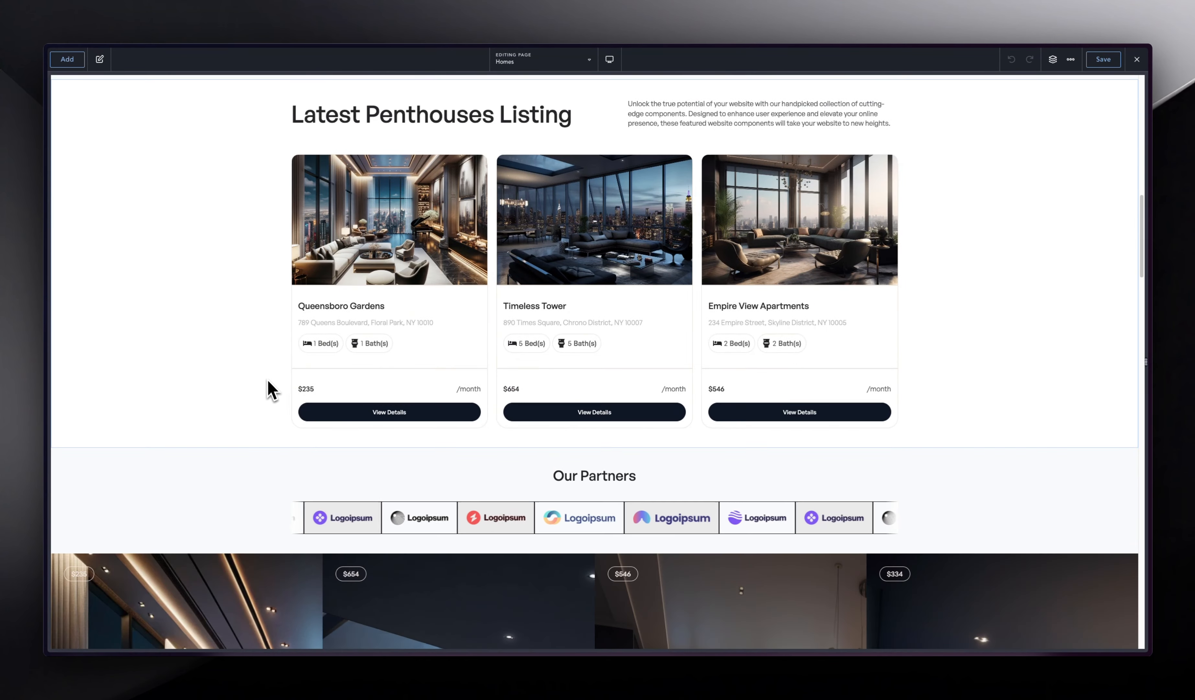
scroll(269, 389, down, 3)
click(248, 353)
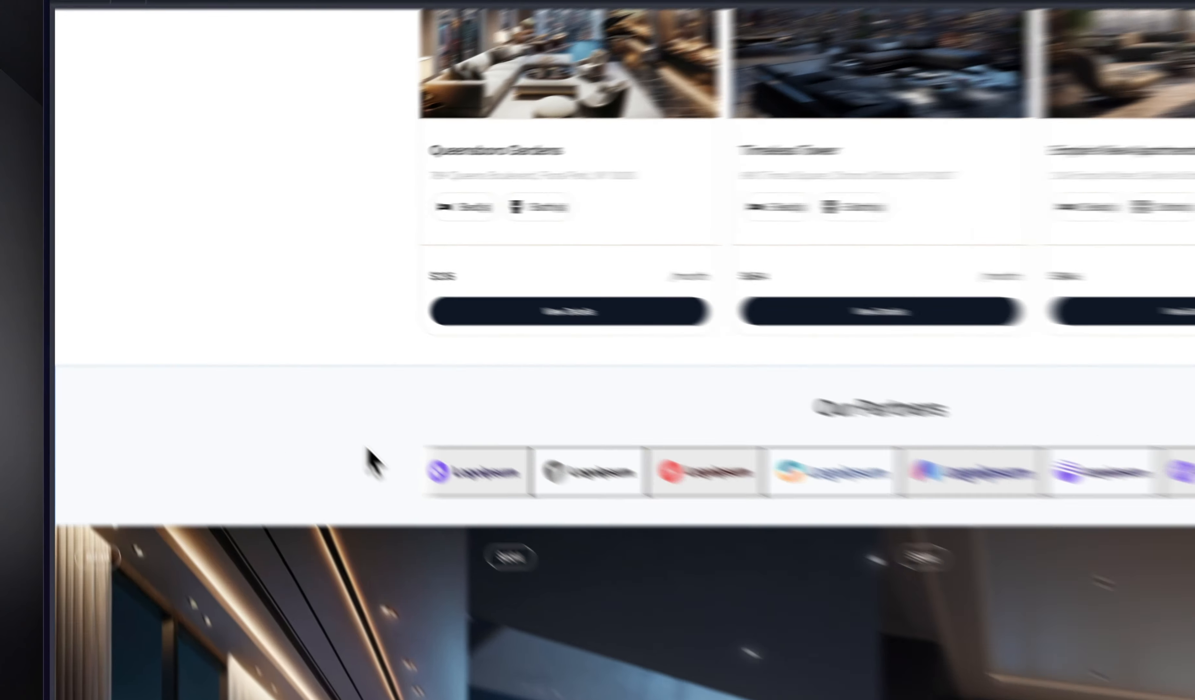
Step: Give the empty section below the partner logos a custom height with a 100dvh minimum and Full width
click(144, 160)
click(217, 209)
click(234, 298)
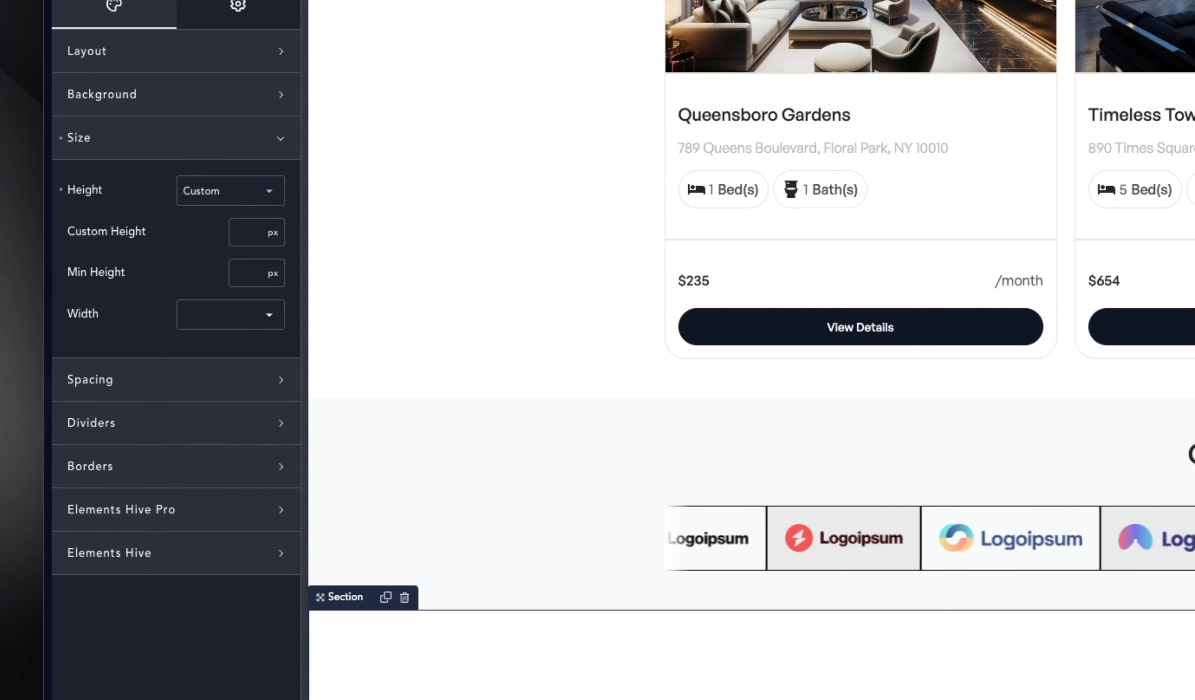
click(233, 285)
text(100dvh)
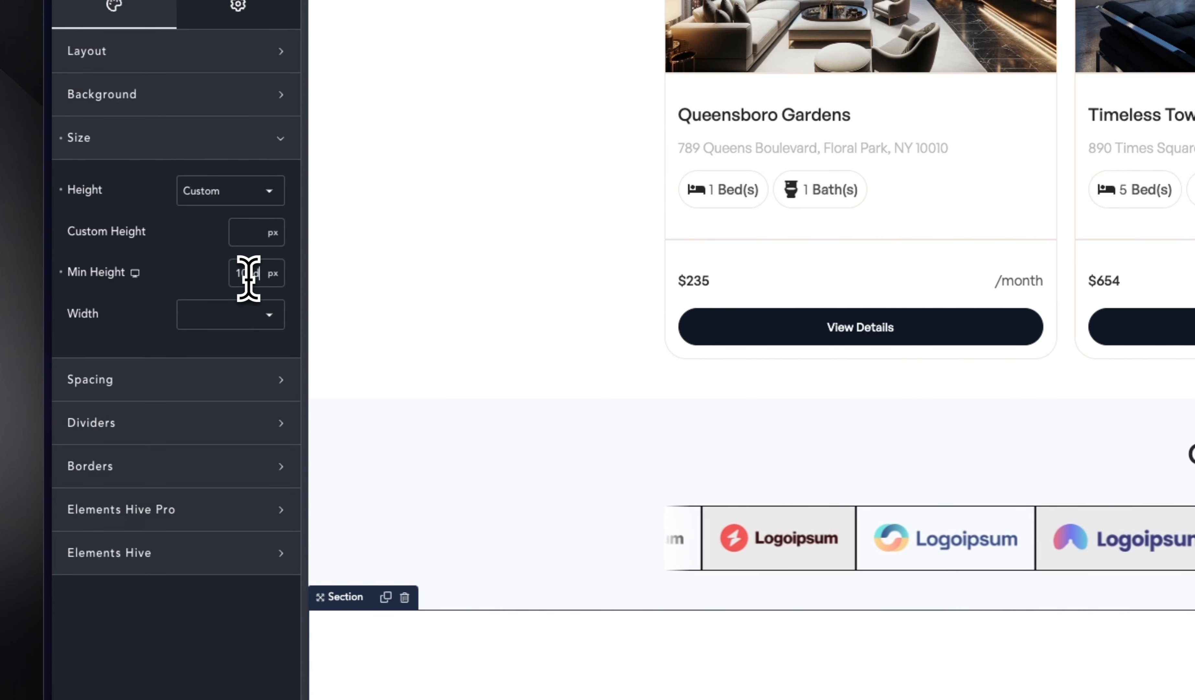
click(265, 287)
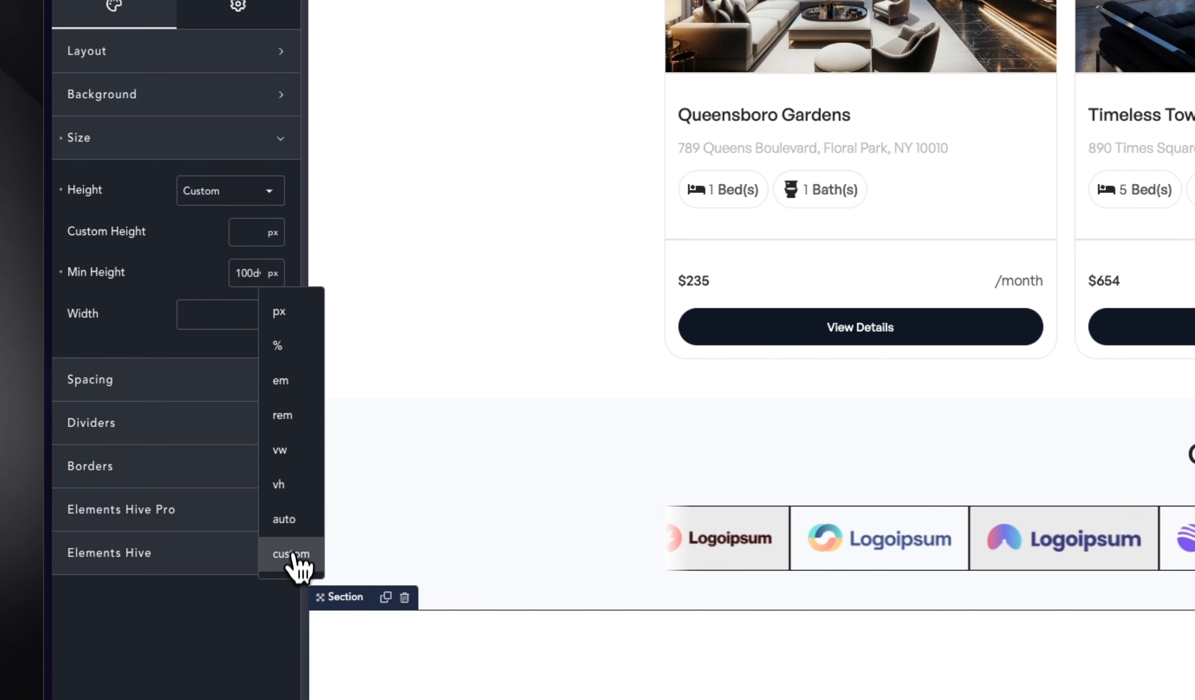
click(298, 562)
scroll(610, 470, down, 5)
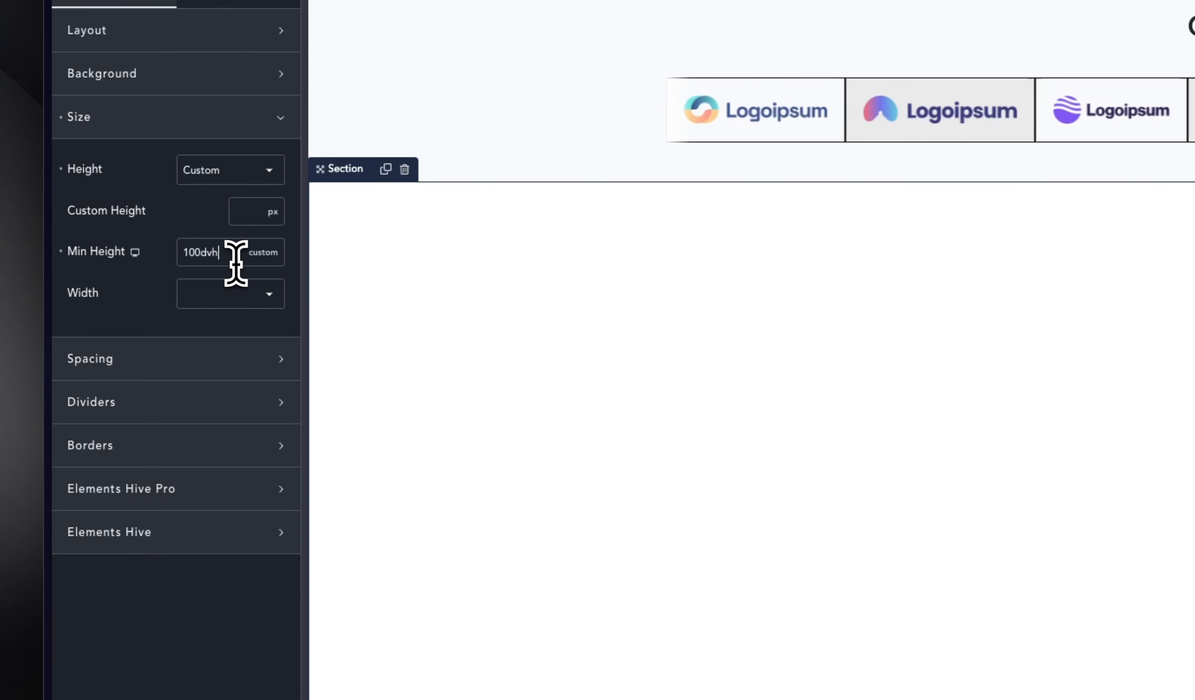
click(211, 293)
click(202, 337)
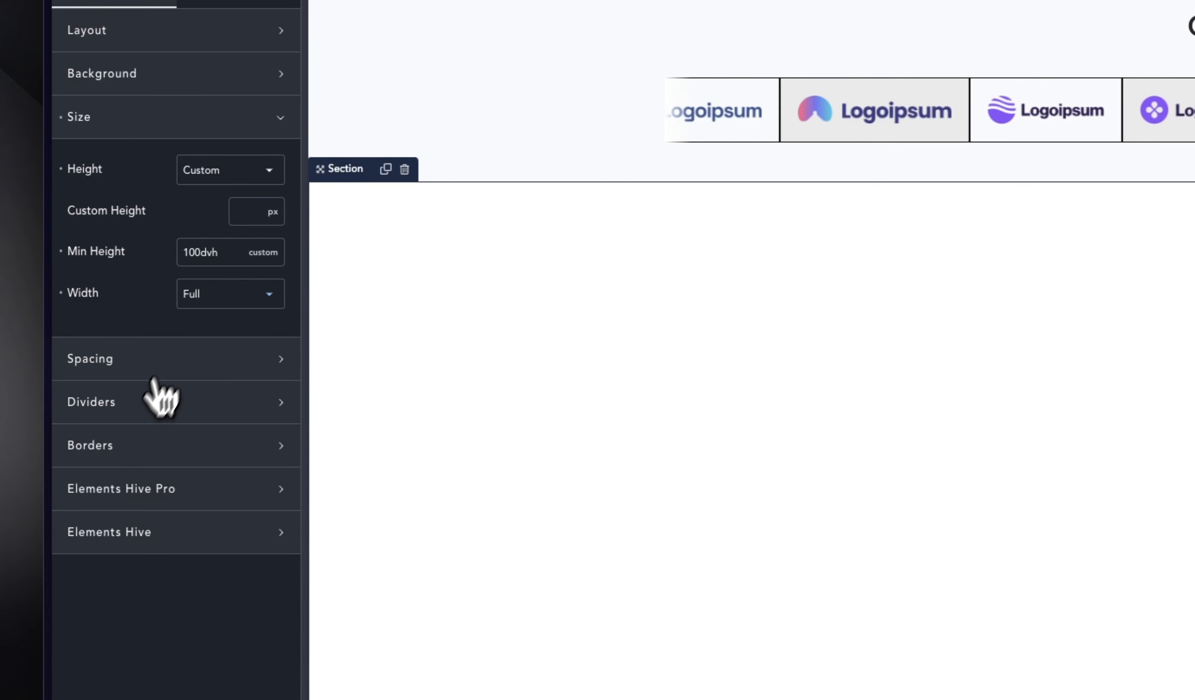
Step: Set the empty section's padding to 0 px on all sides and open the list of elements to add
click(142, 370)
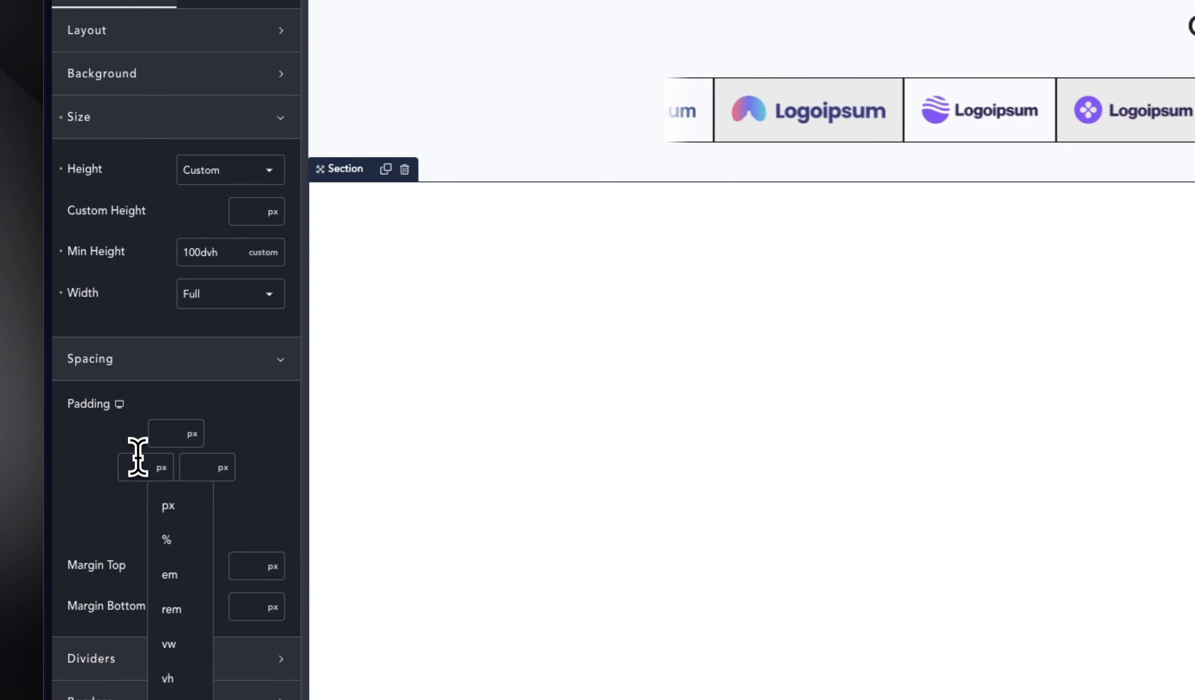
click(149, 445)
text(0)
click(176, 528)
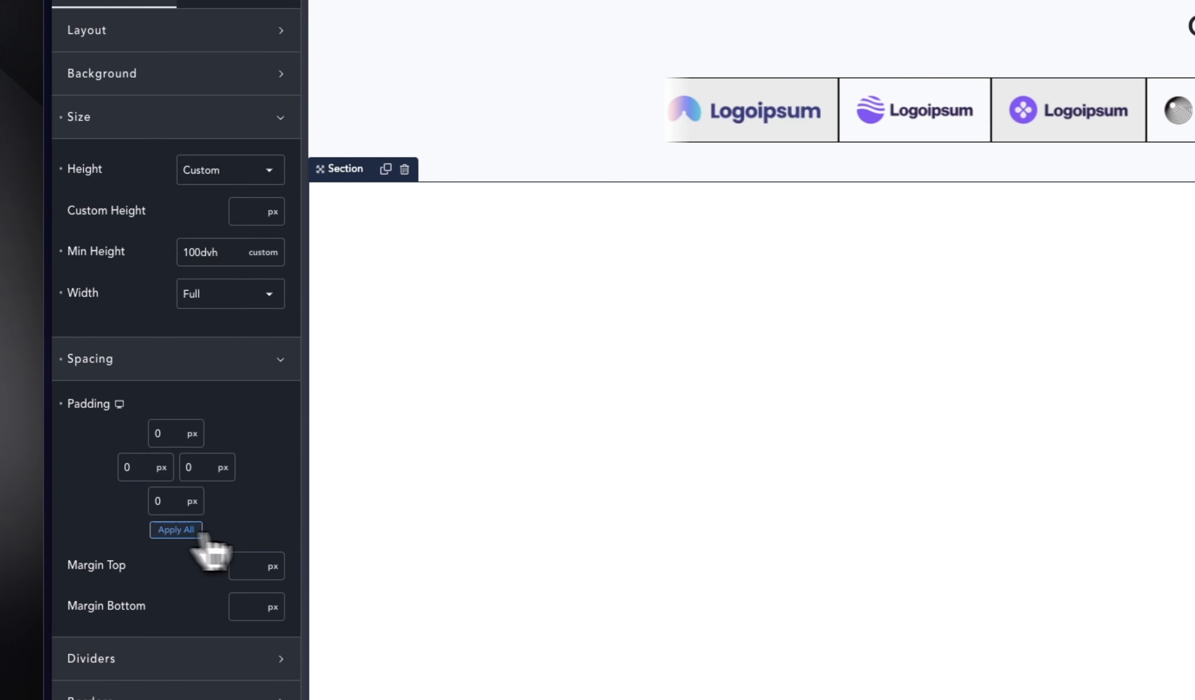
scroll(779, 331, down, 2)
click(155, 221)
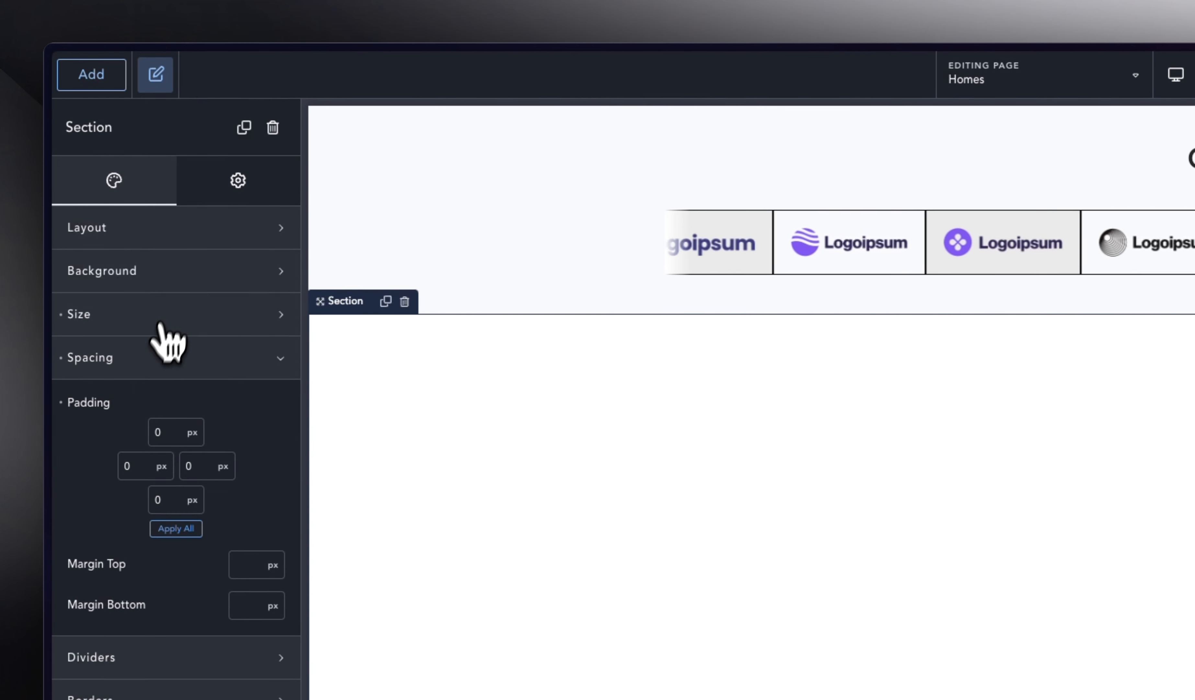
click(155, 262)
click(103, 81)
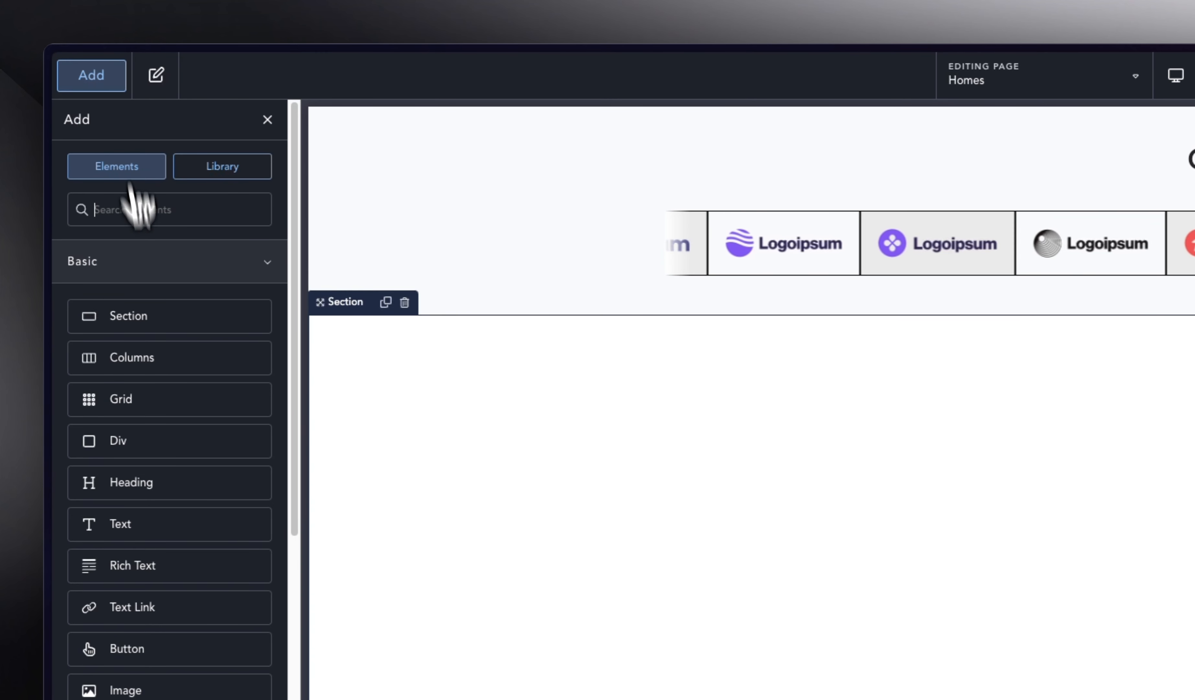
Step: Add a Post Loop Builder to the empty section below the partner logos and choose The Tall as its repeated global block
text(loop)
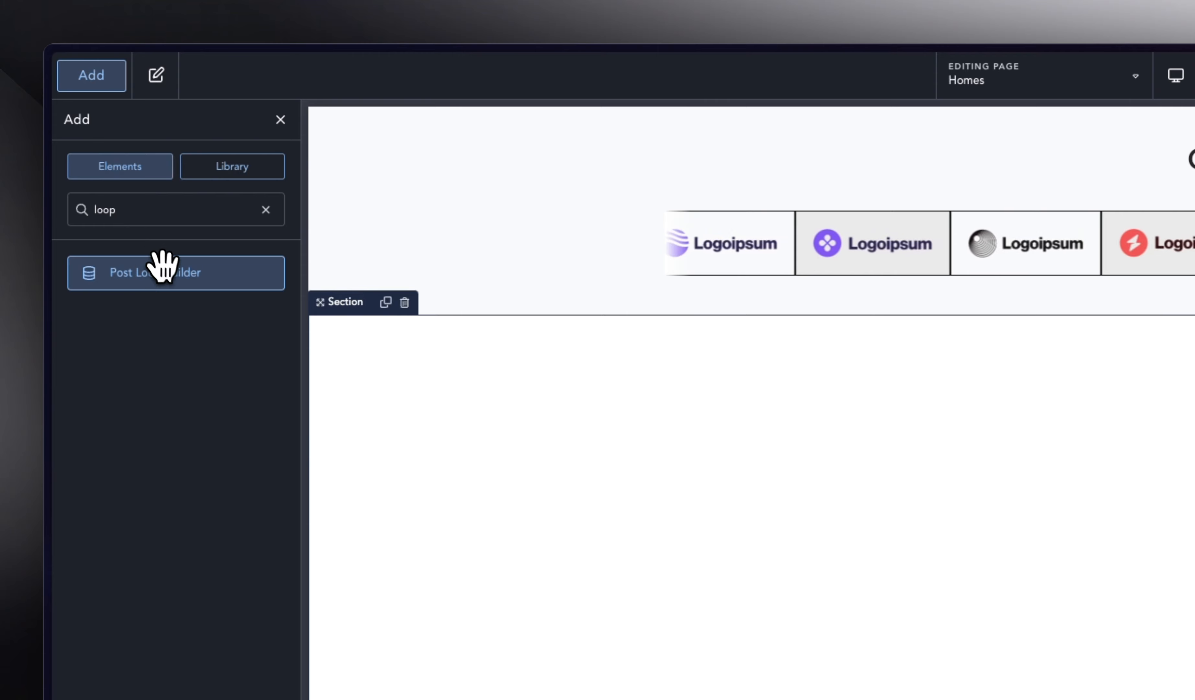
click(152, 264)
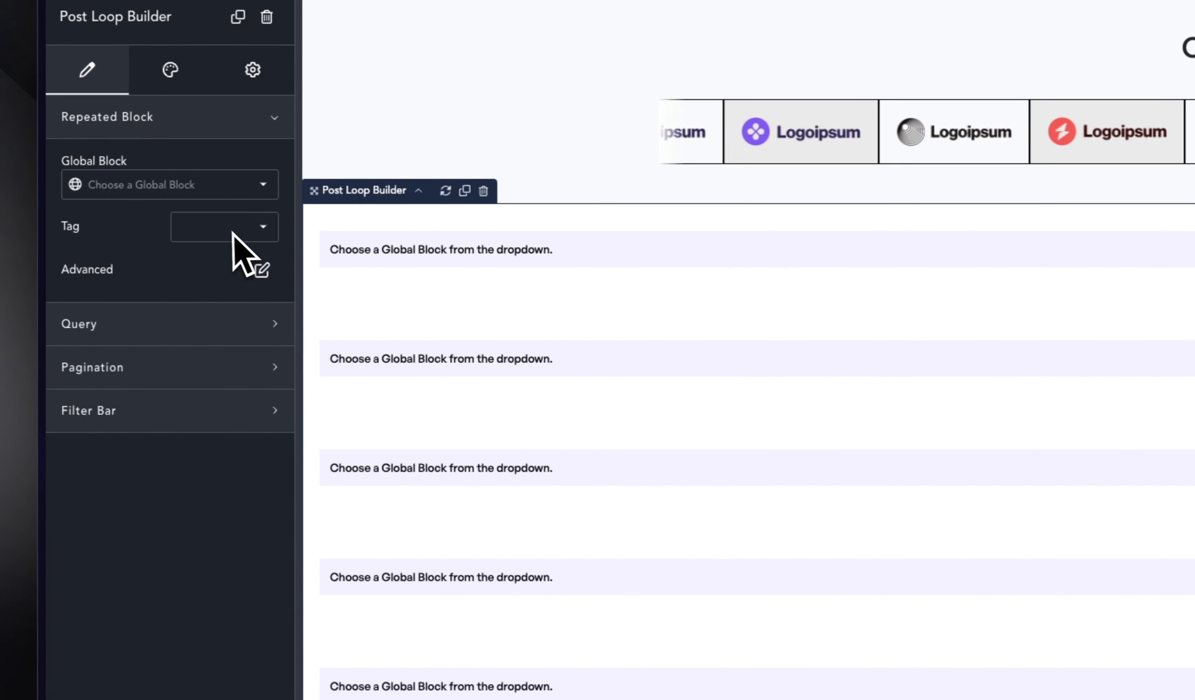
click(10, 169)
click(149, 197)
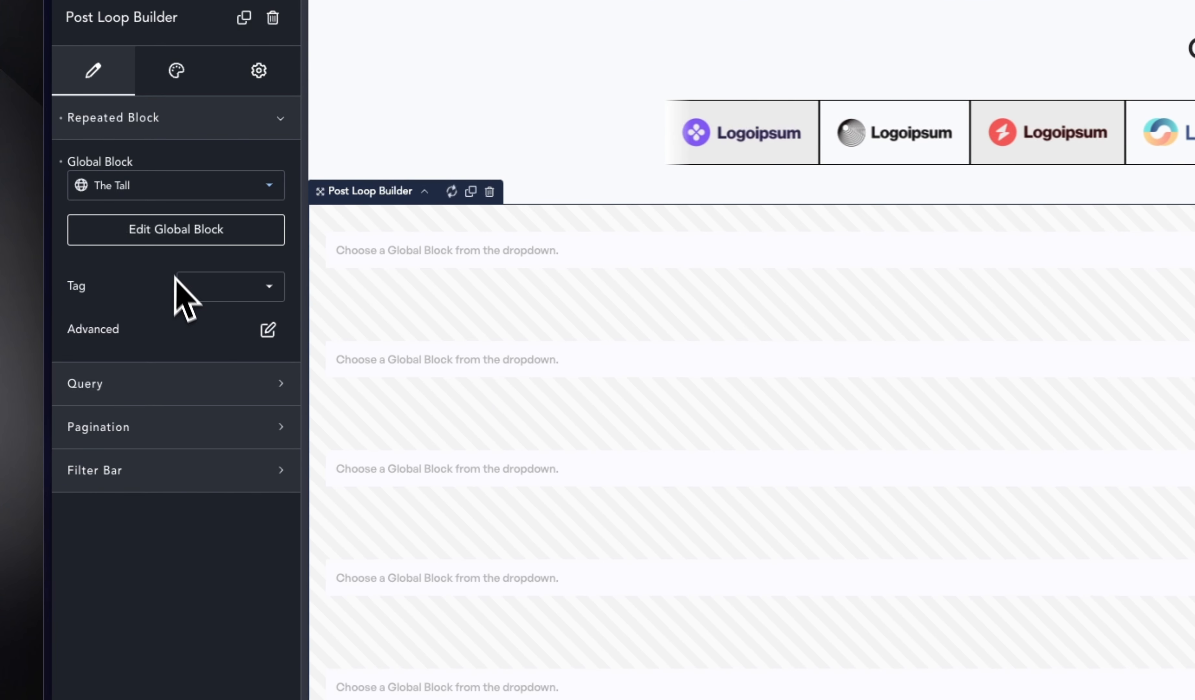
Step: Give the loop a custom query that includes the Morehomes post type with 4 posts per page
click(161, 391)
click(99, 461)
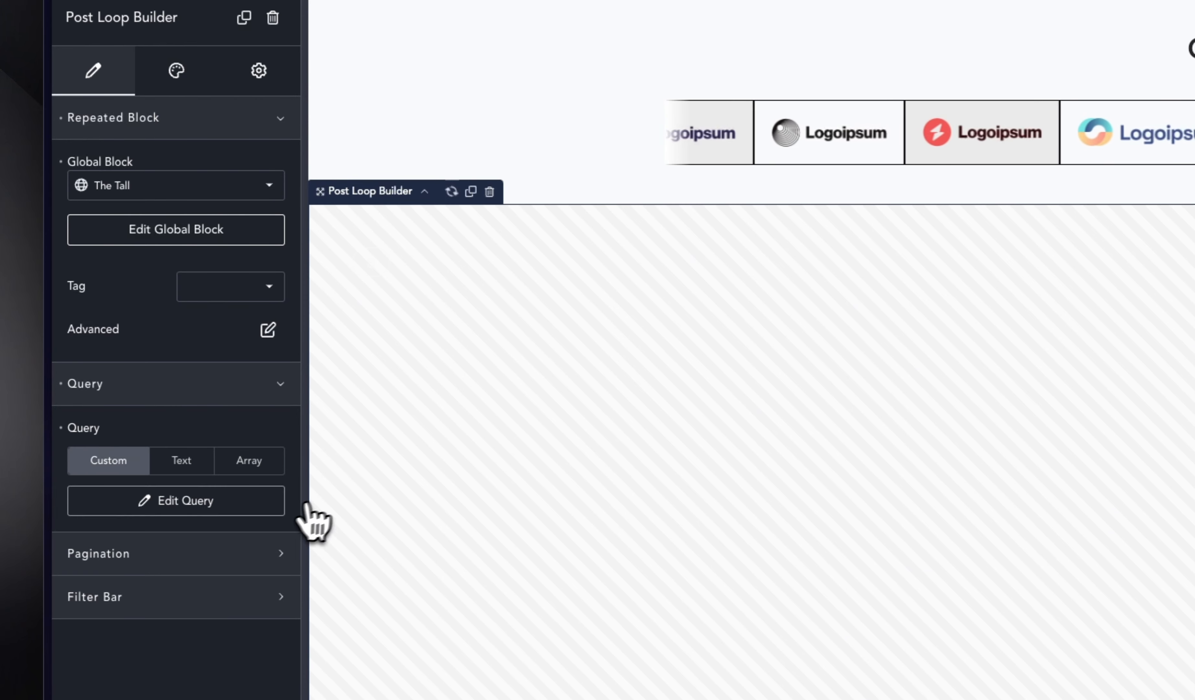
click(269, 500)
click(682, 210)
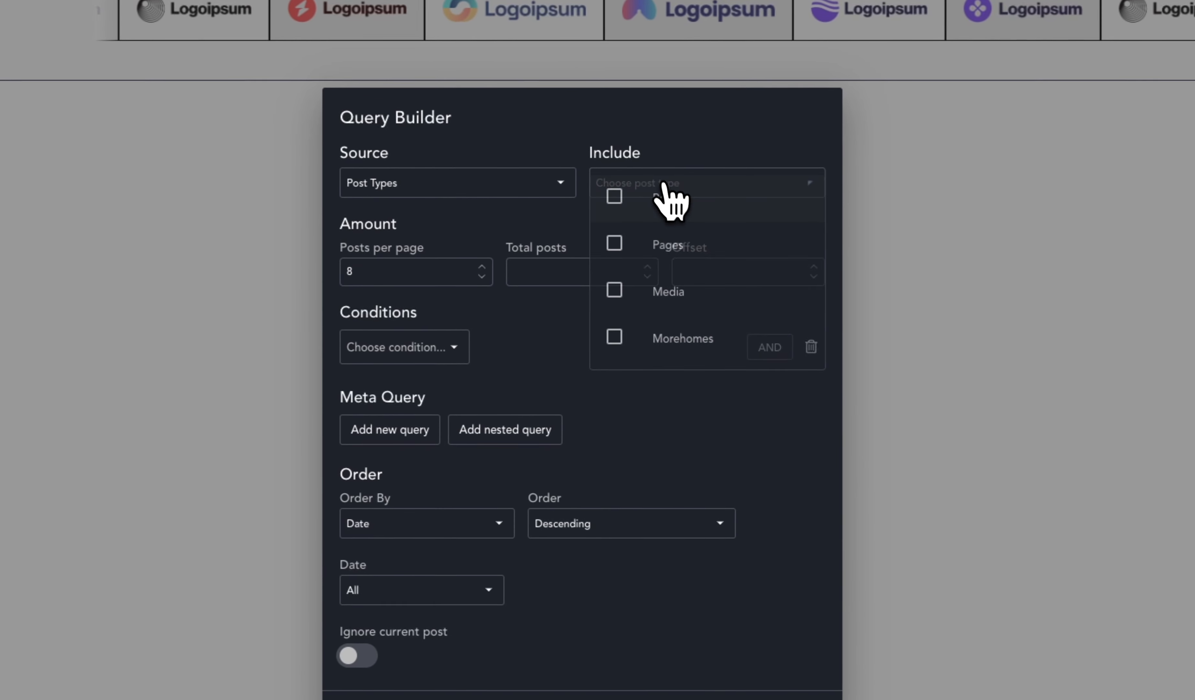
click(721, 335)
click(672, 372)
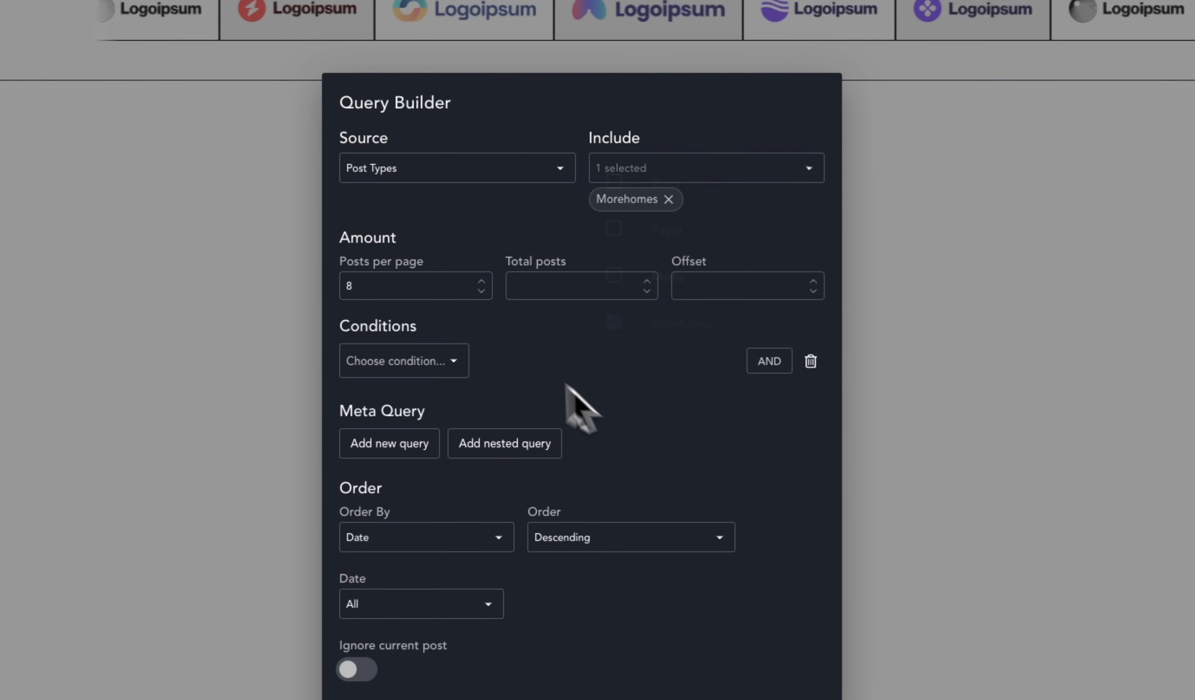
double_click(413, 288)
text(4)
click(795, 699)
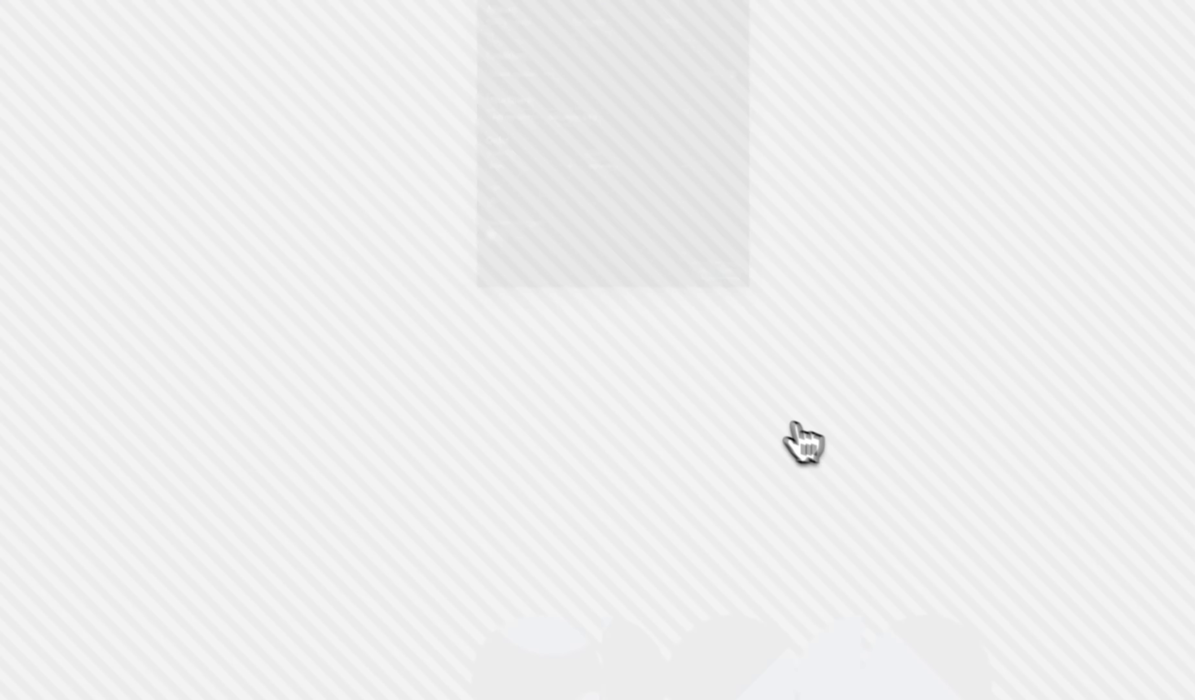
Step: Lay out the loop's list as a grid with 4 items per row and 0 px of space between items
click(166, 94)
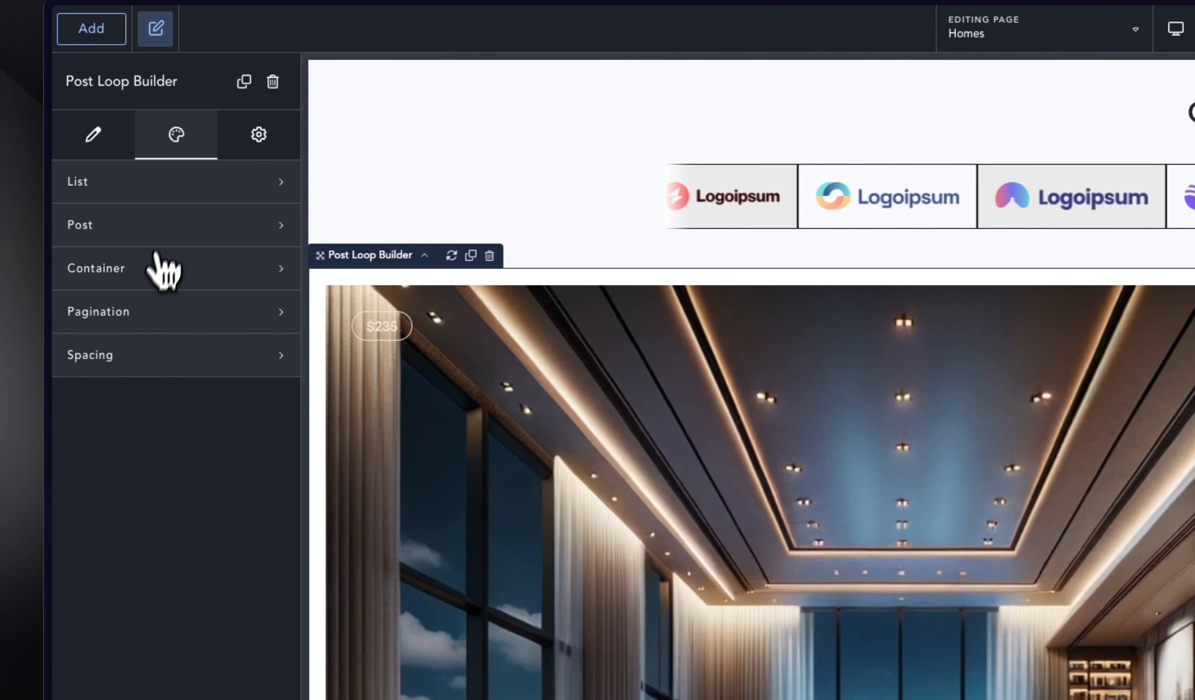
click(125, 232)
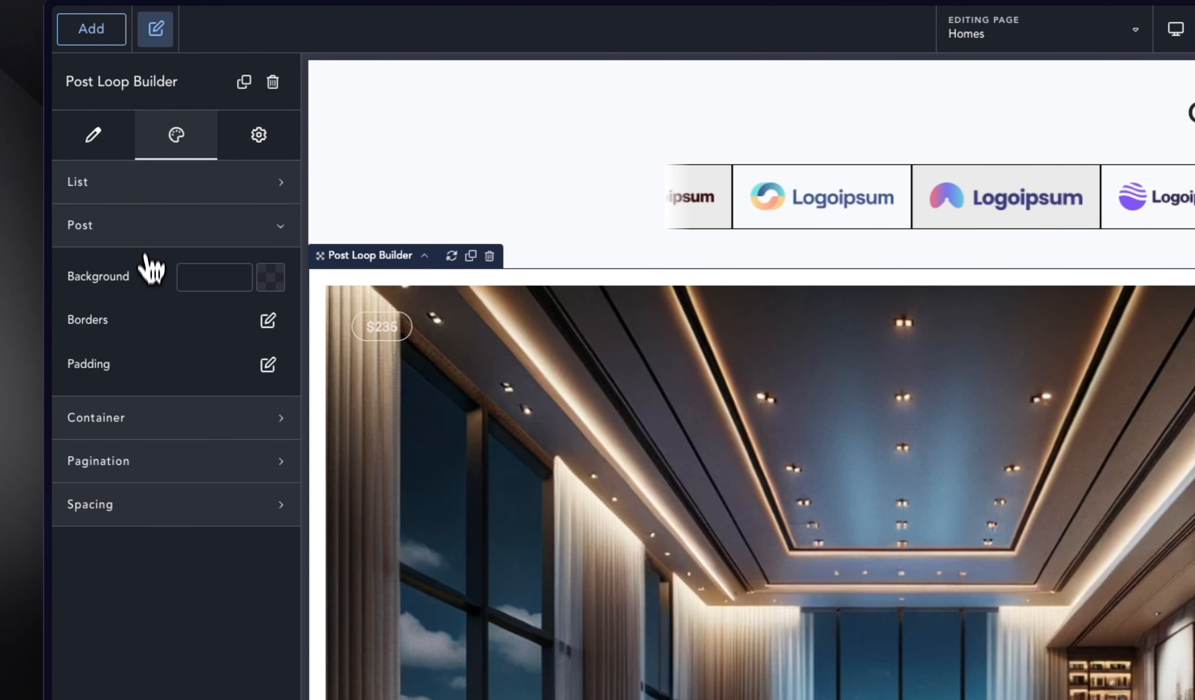
click(141, 243)
click(148, 278)
click(126, 268)
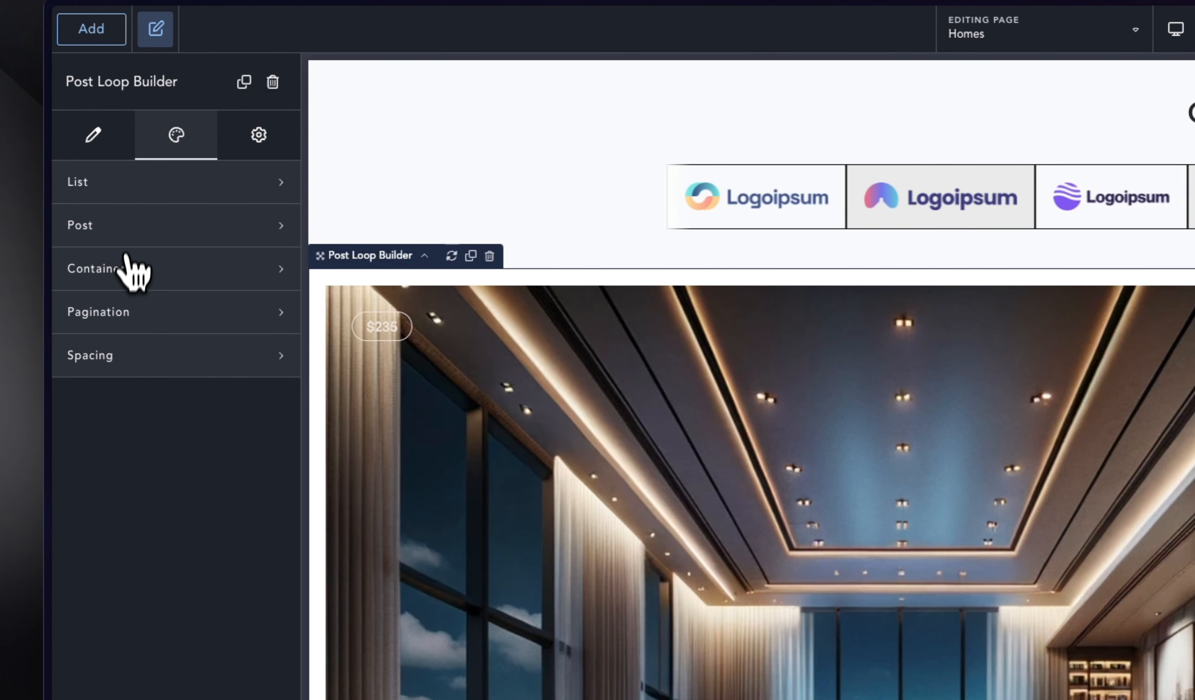
click(132, 189)
click(235, 281)
click(239, 318)
click(245, 317)
text(4)
click(246, 400)
text(0)
Step: Set the post padding of the new Post Loop Builder to 0 px on all sides
click(168, 452)
click(271, 404)
click(176, 358)
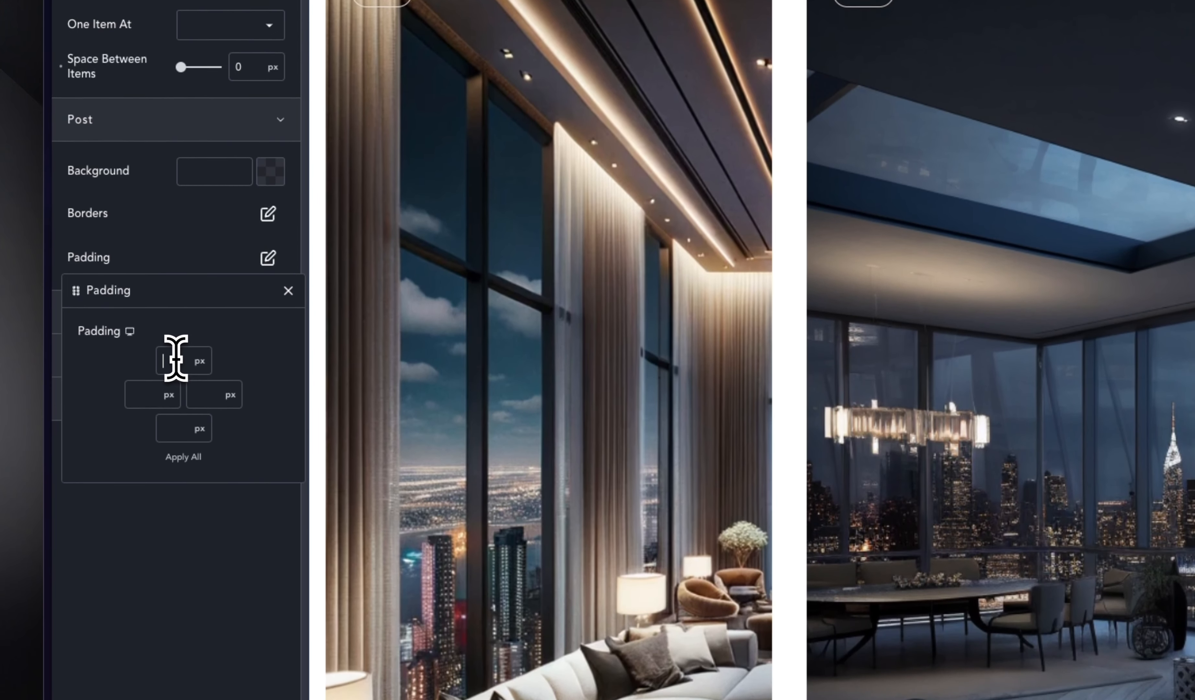
text(0)
click(185, 456)
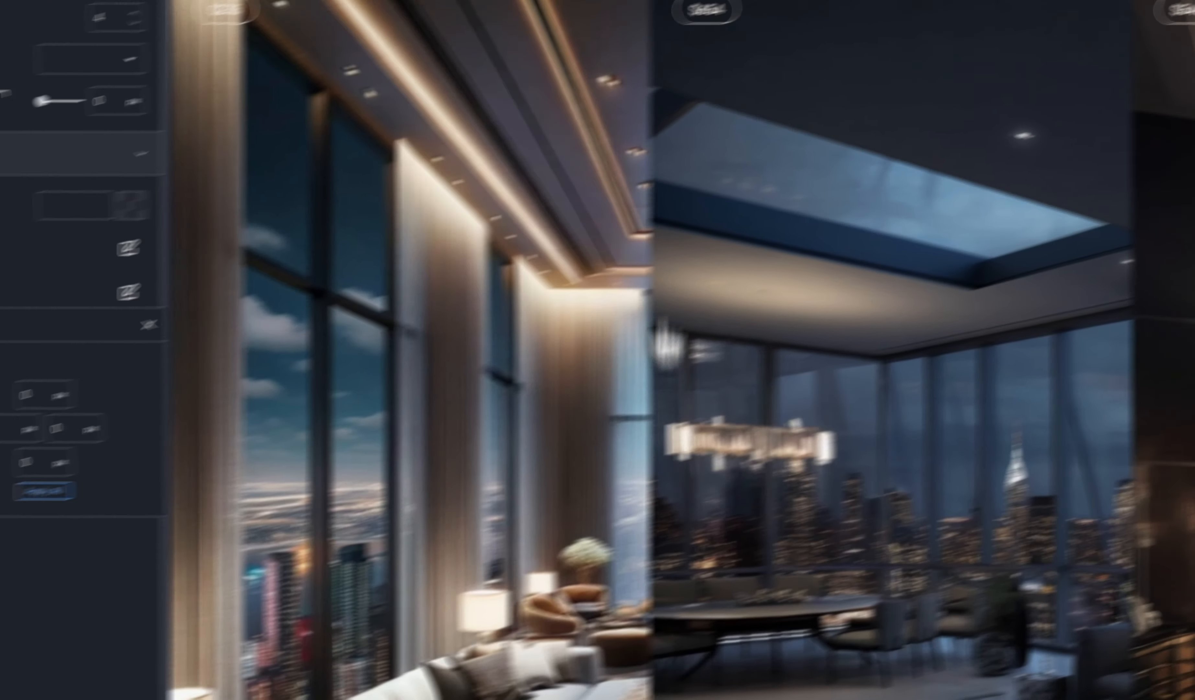
Step: Examine the grid of home cards and the content around it on the Homes page
scroll(663, 324, down, 10)
scroll(571, 254, up, 9)
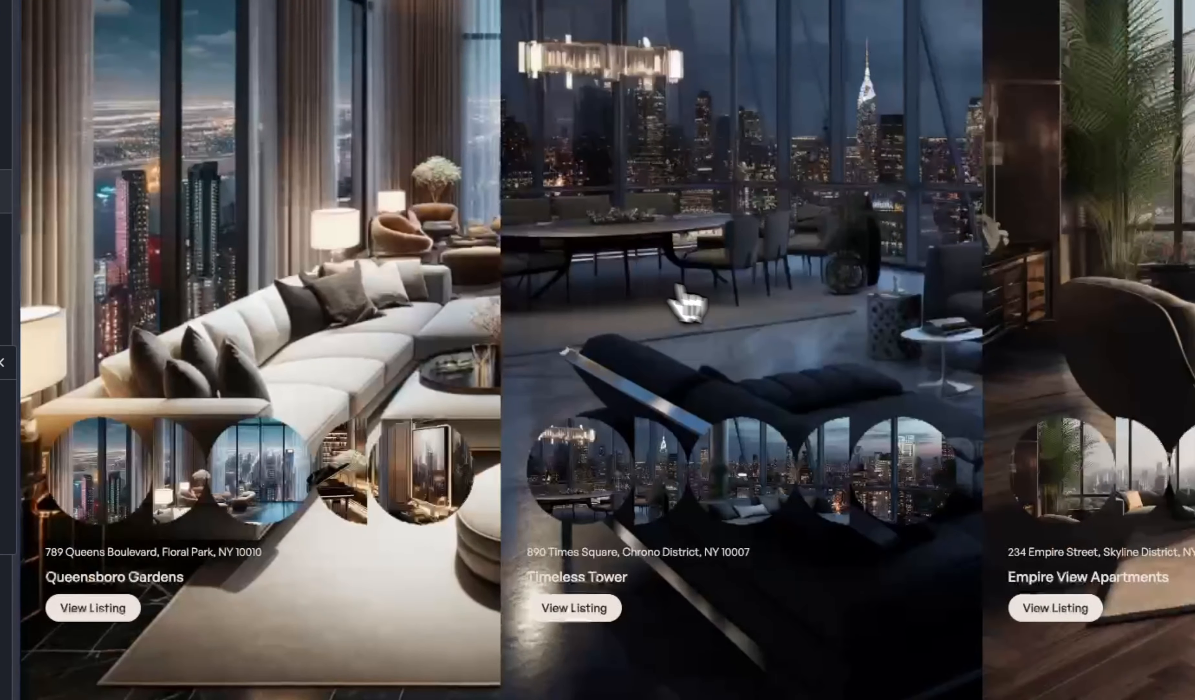
scroll(687, 315, down, 20)
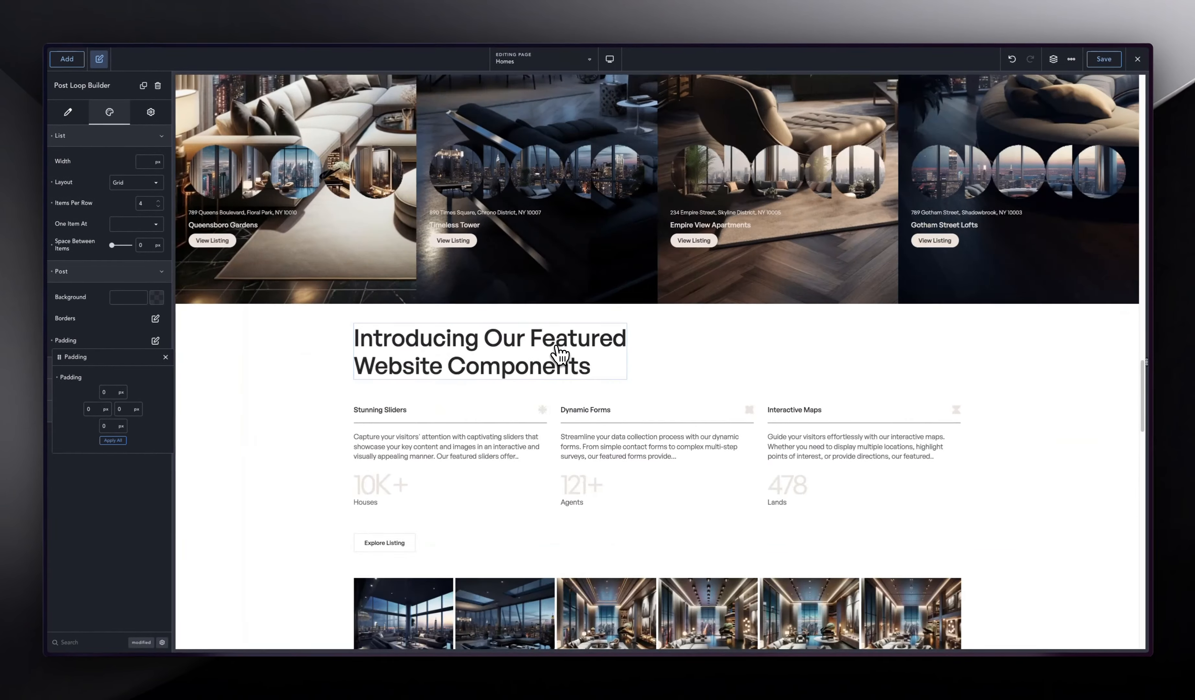
scroll(775, 343, up, 9)
scroll(557, 353, up, 3)
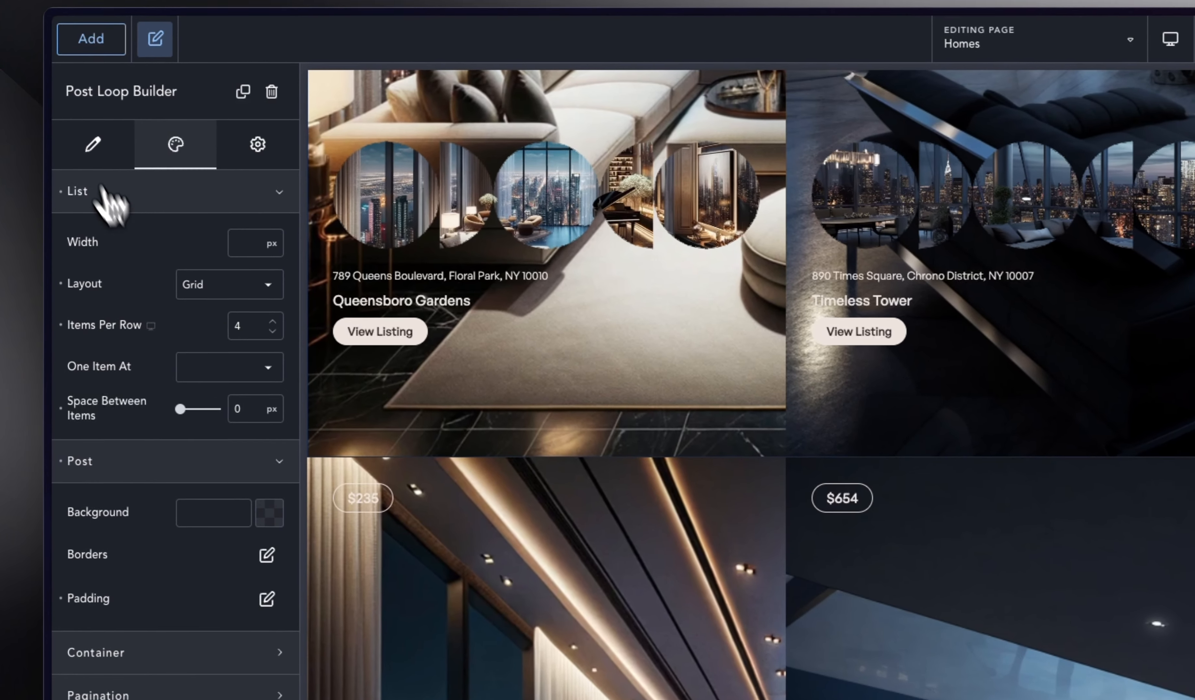
click(95, 150)
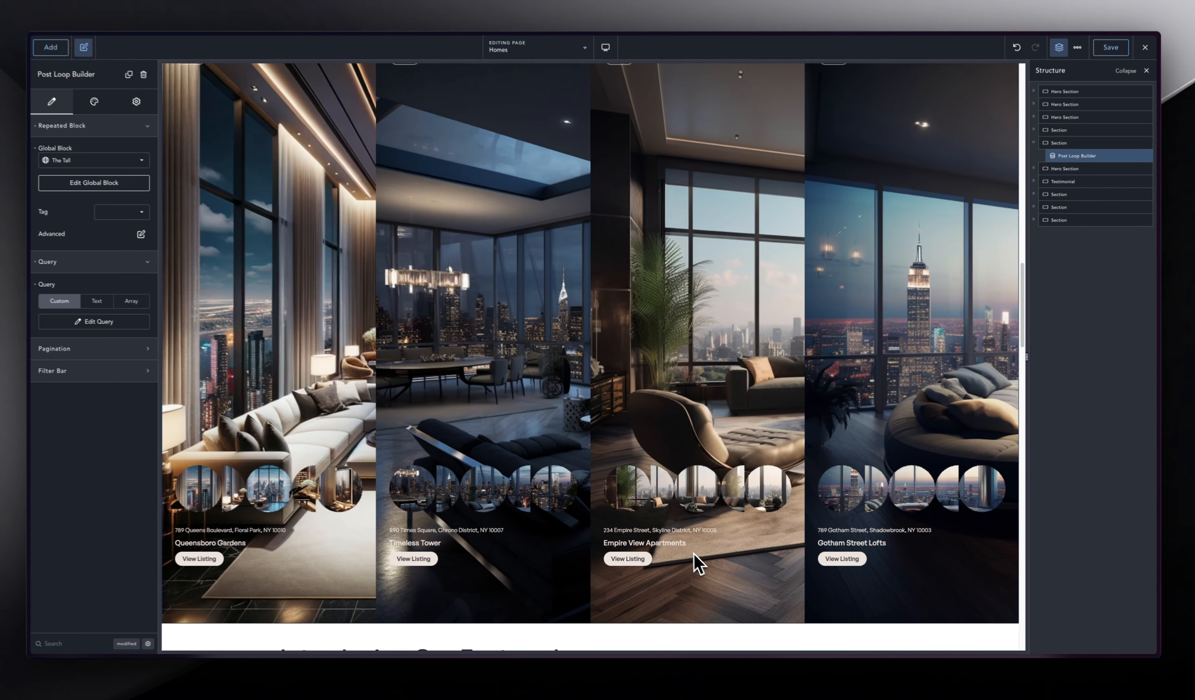
scroll(692, 552, up, 1)
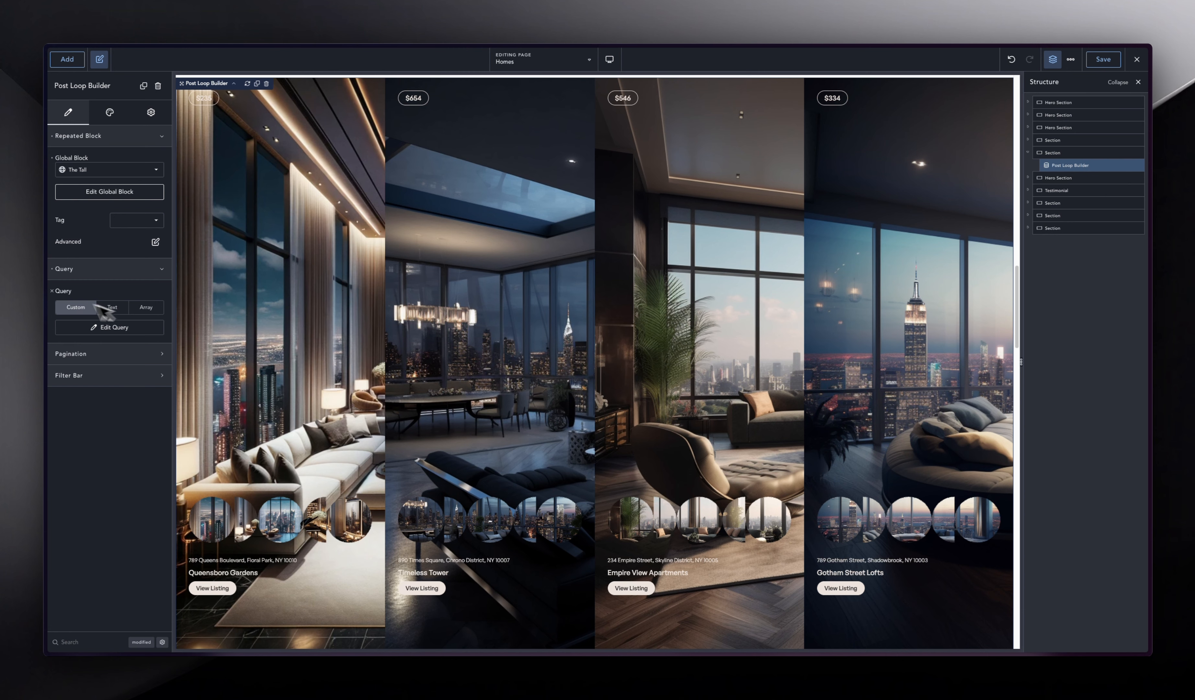
Step: Save The Tall global block and return to the Homes page
mouse_move(44, 255)
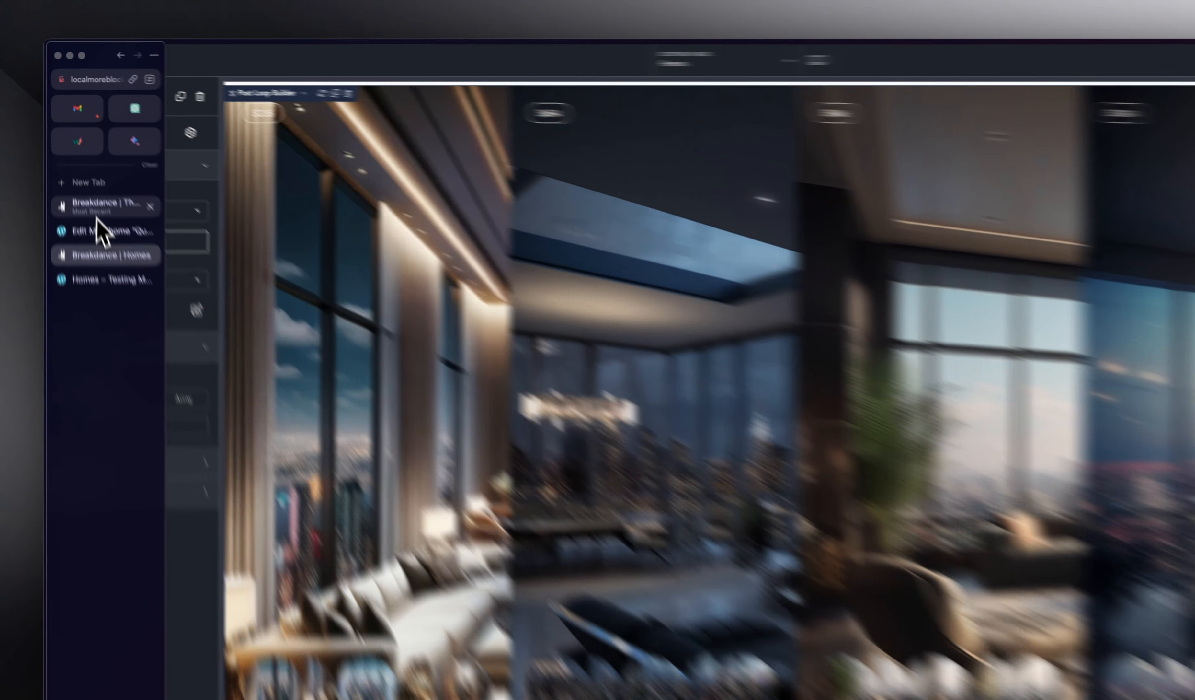
click(98, 211)
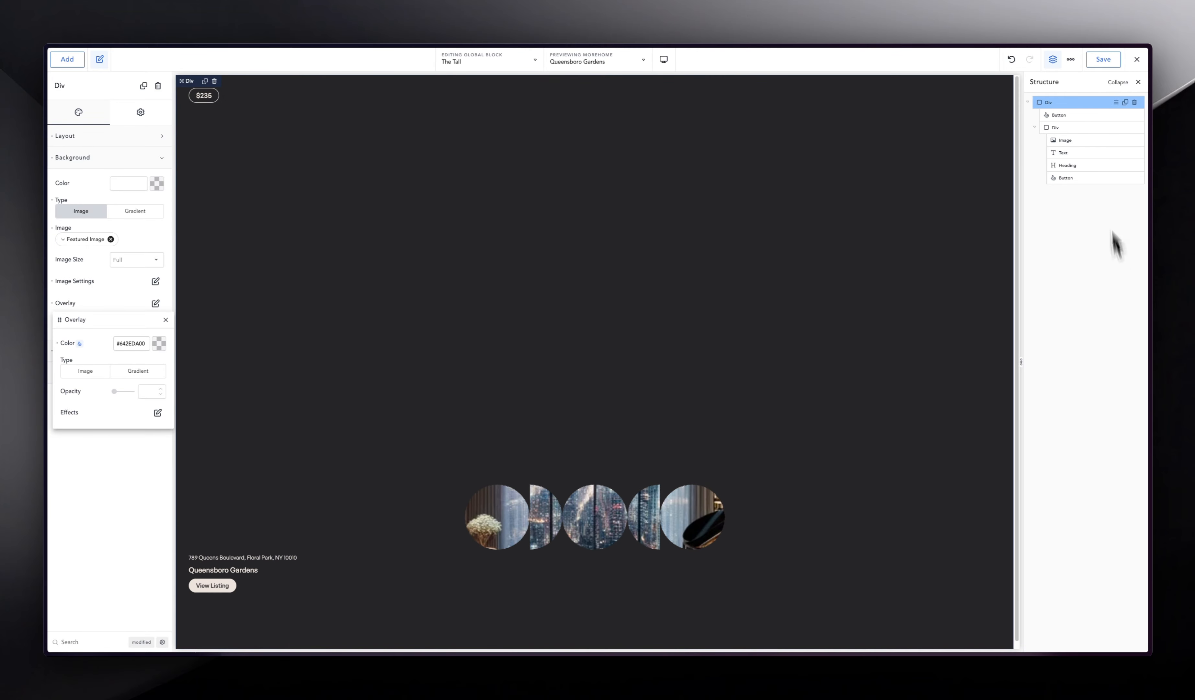
click(1101, 62)
mouse_move(50, 173)
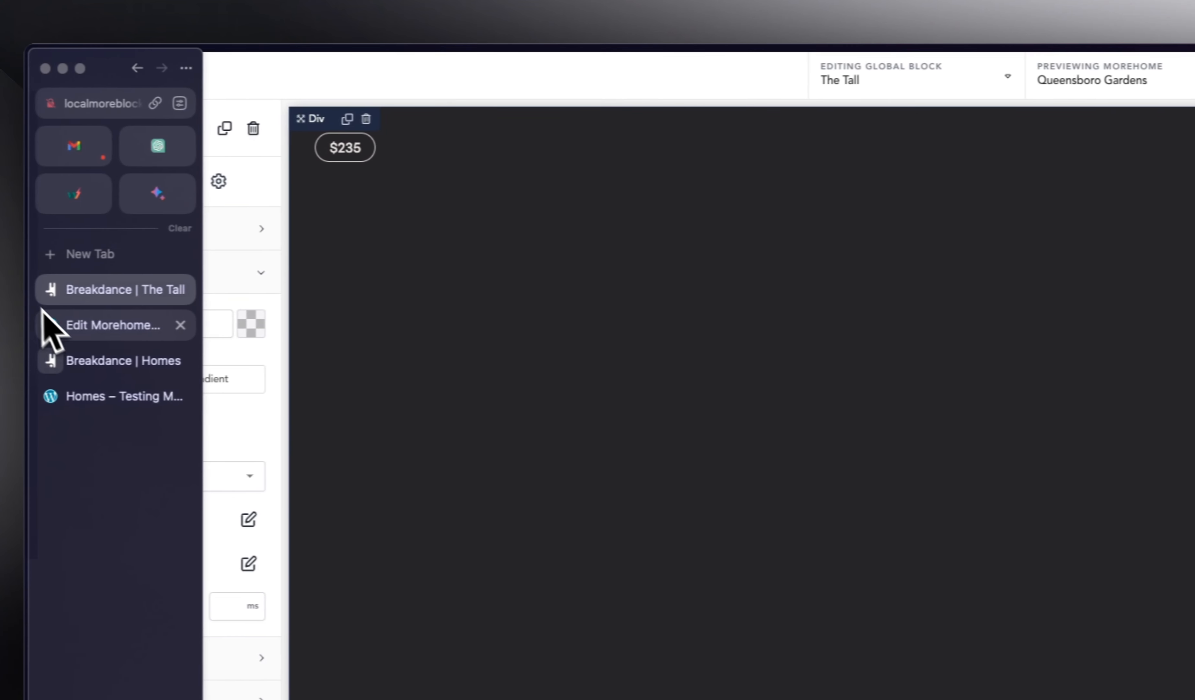
click(111, 362)
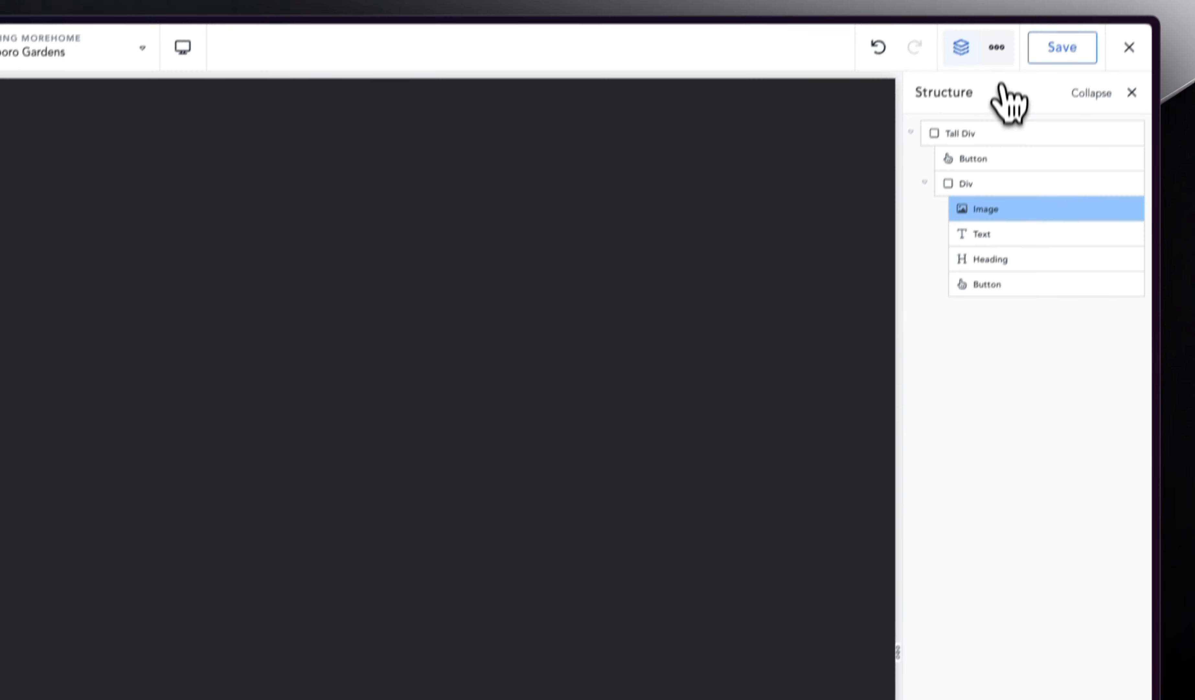
Step: Enter mytall-div as the class of the Tall Div in The Tall global block
click(996, 47)
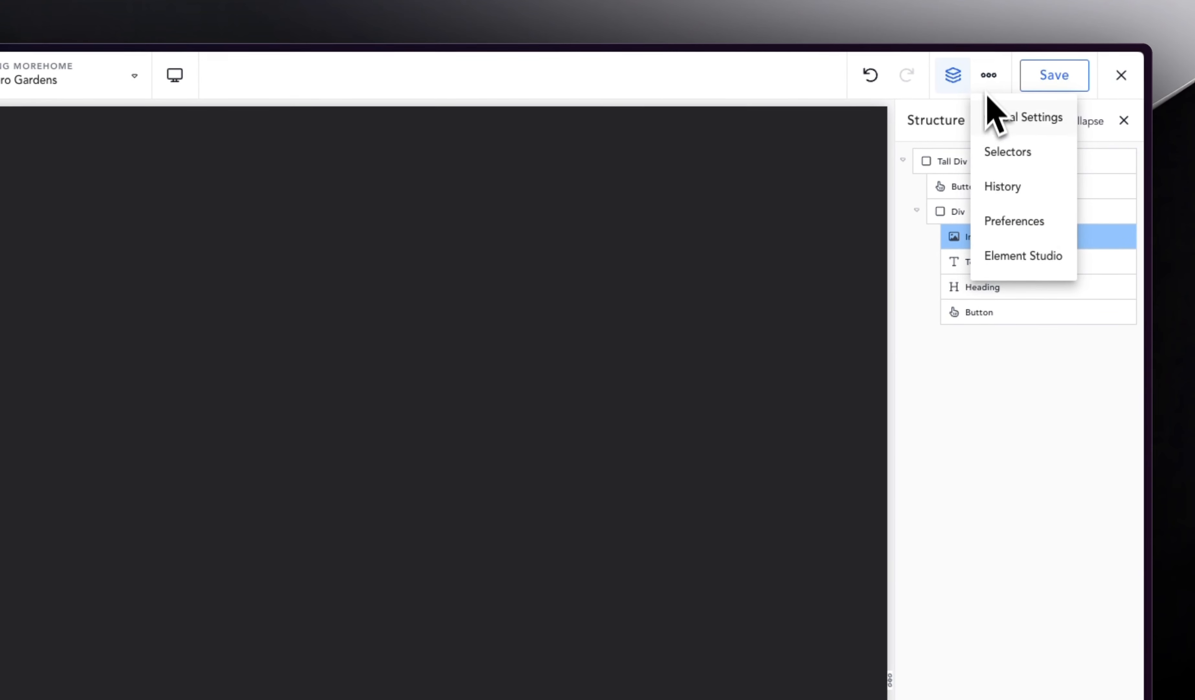
click(947, 155)
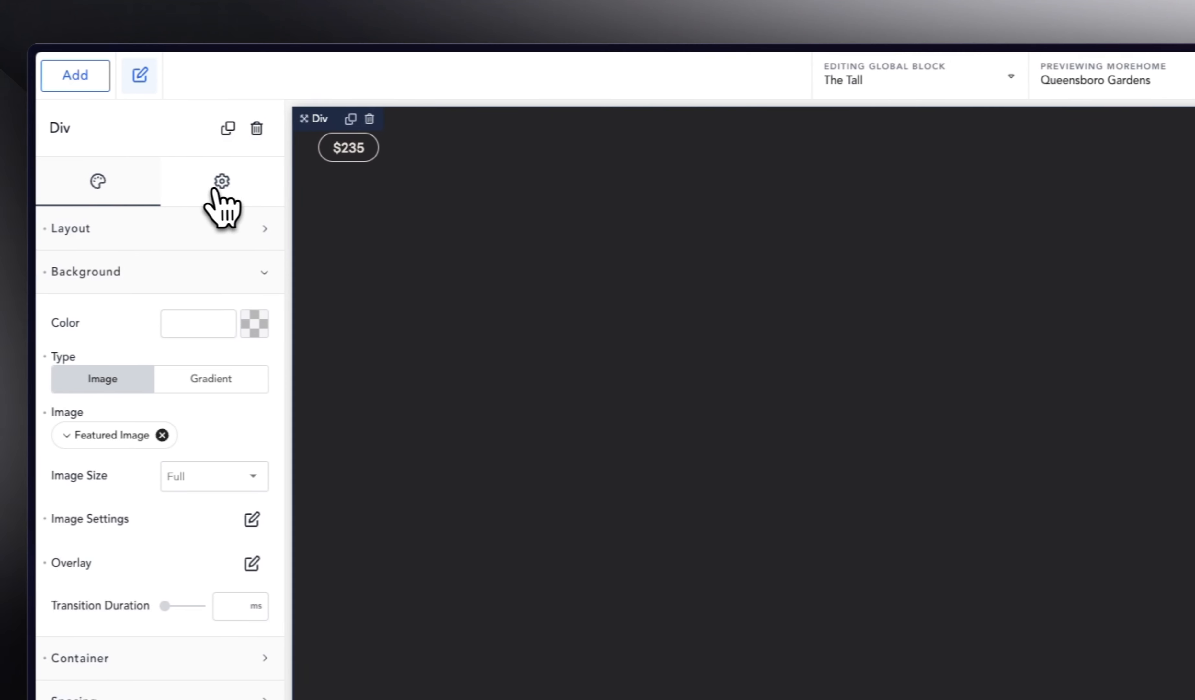
click(214, 189)
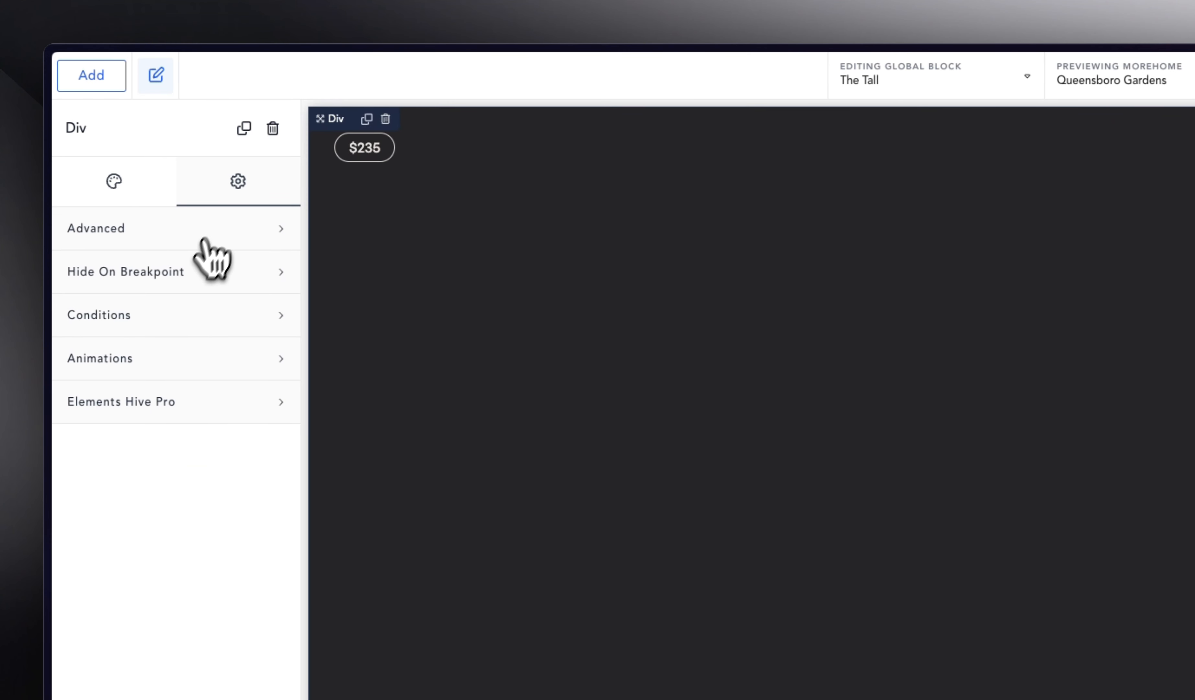
click(192, 231)
click(154, 469)
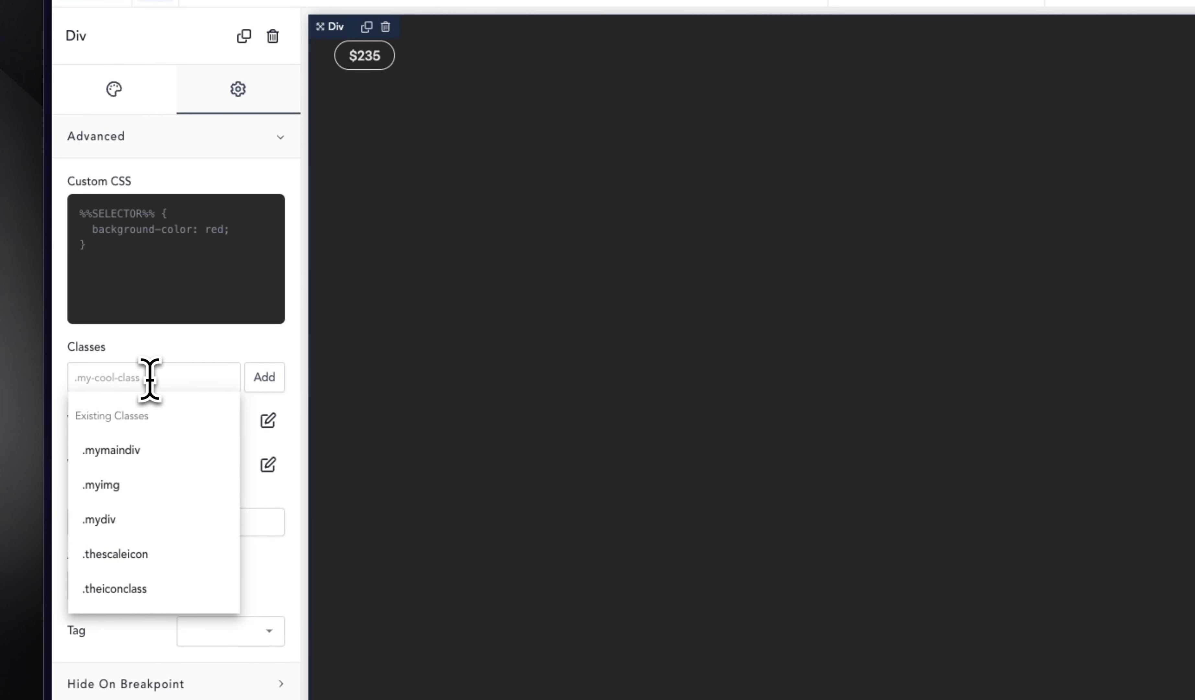
text(mytall-)
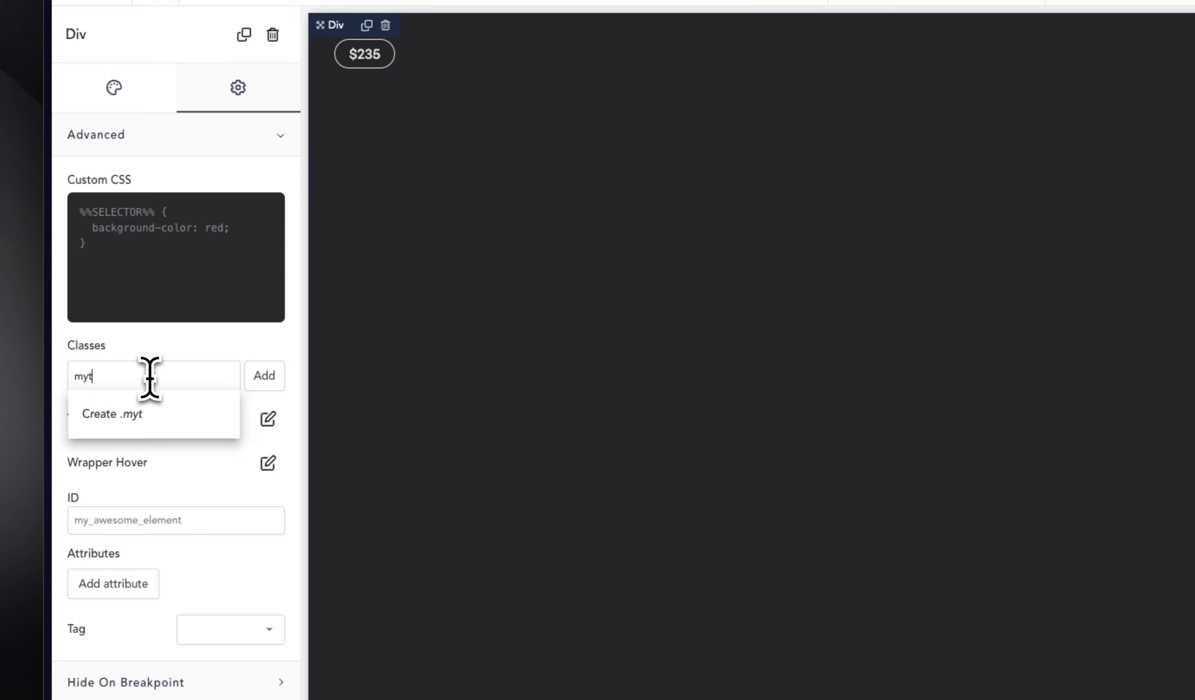
text(div)
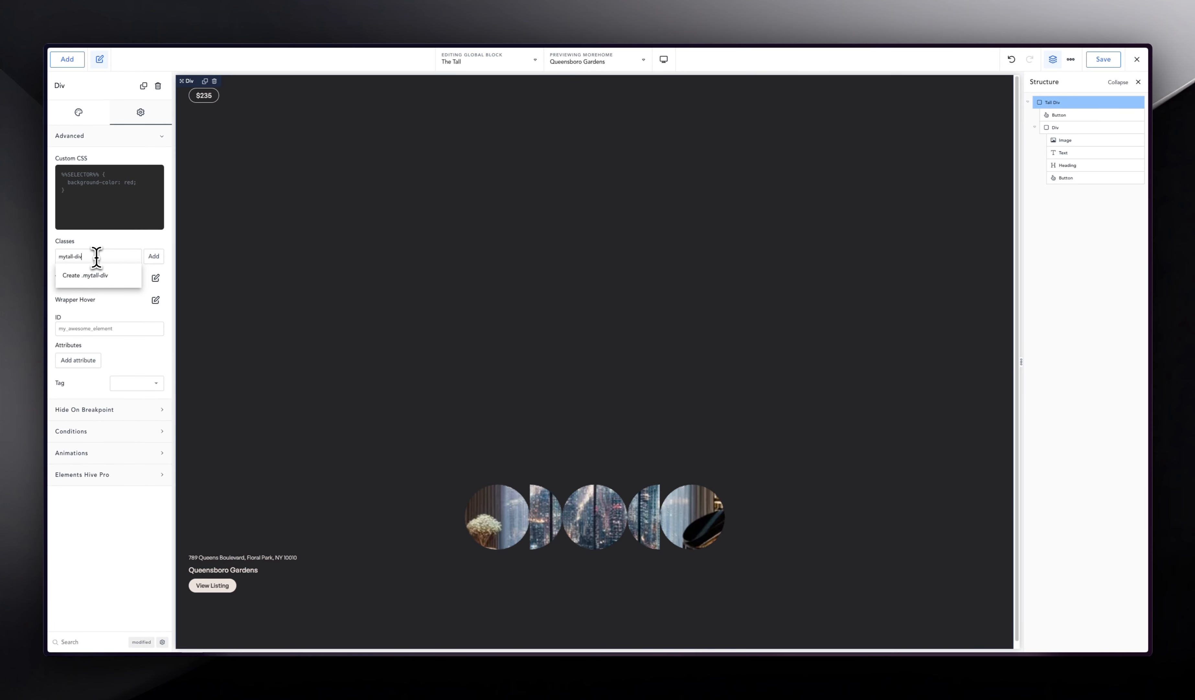
Step: Reuse the Tall Div's class name to give the Image the class mytall-div--img
key(ctrl+a)
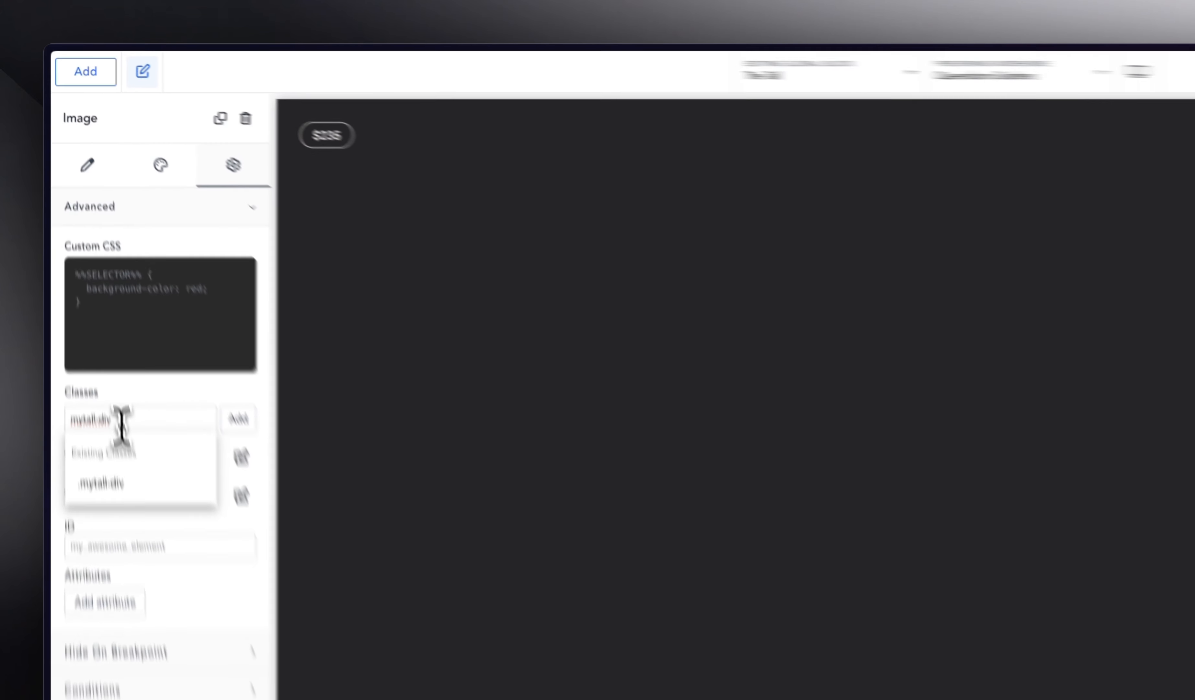
text(--img)
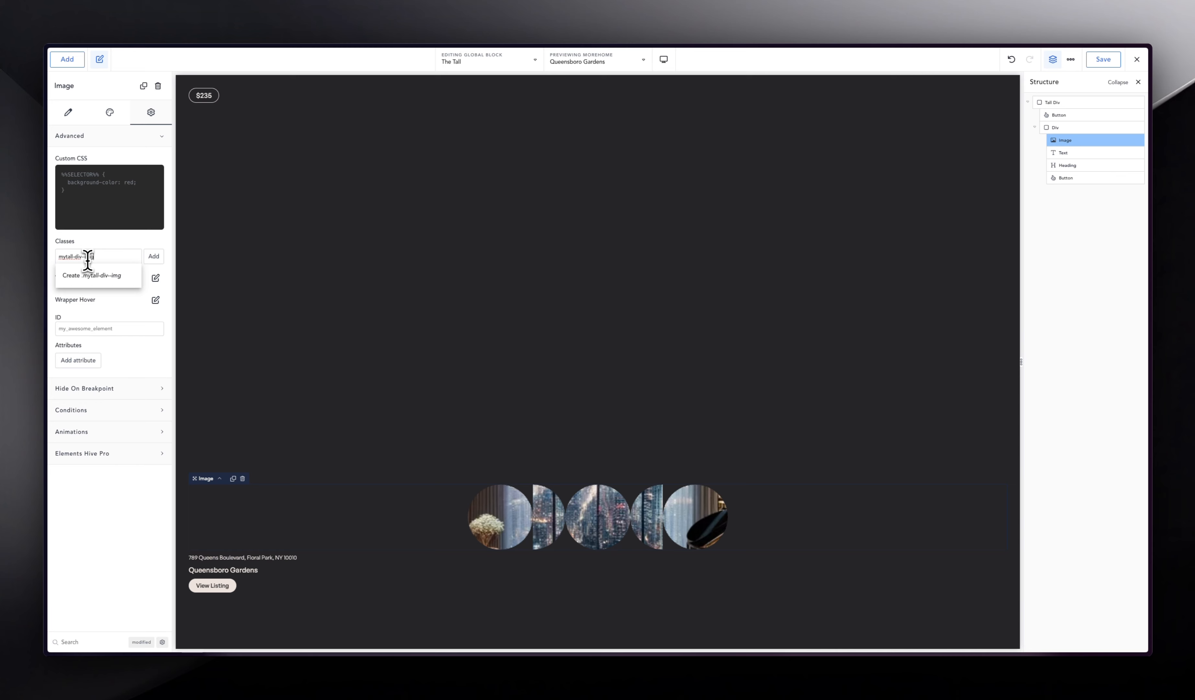
key(Return)
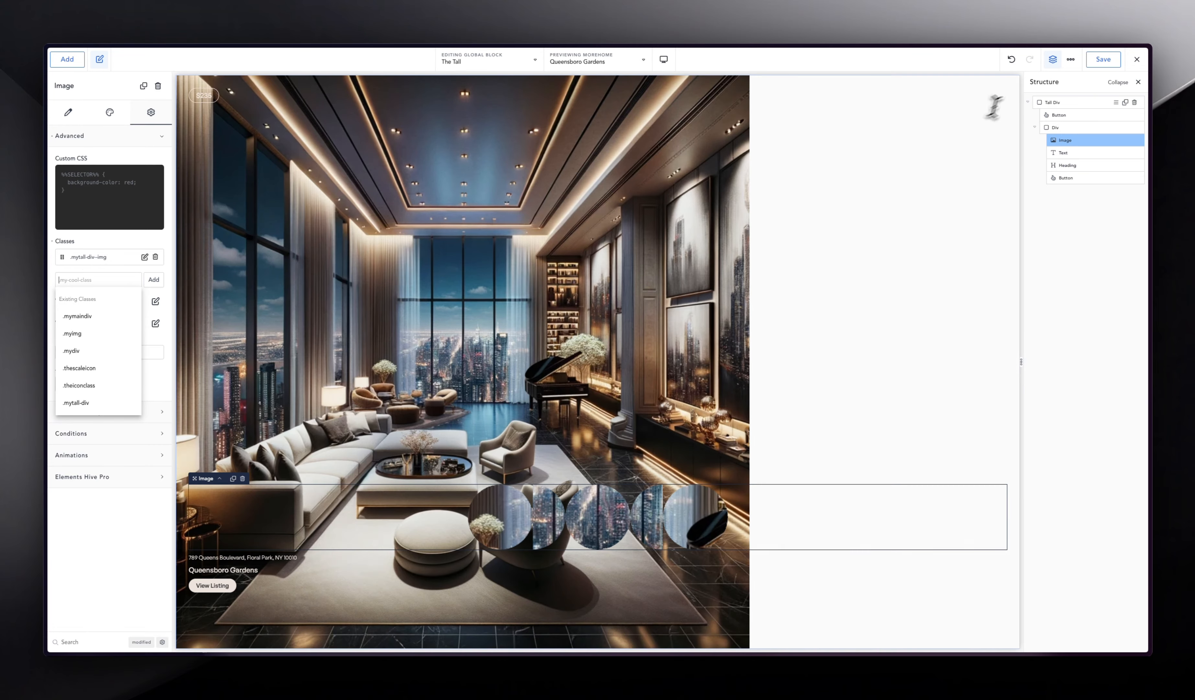
Step: Open the Selectors list for The Tall global block and start a new selector entry
click(1064, 101)
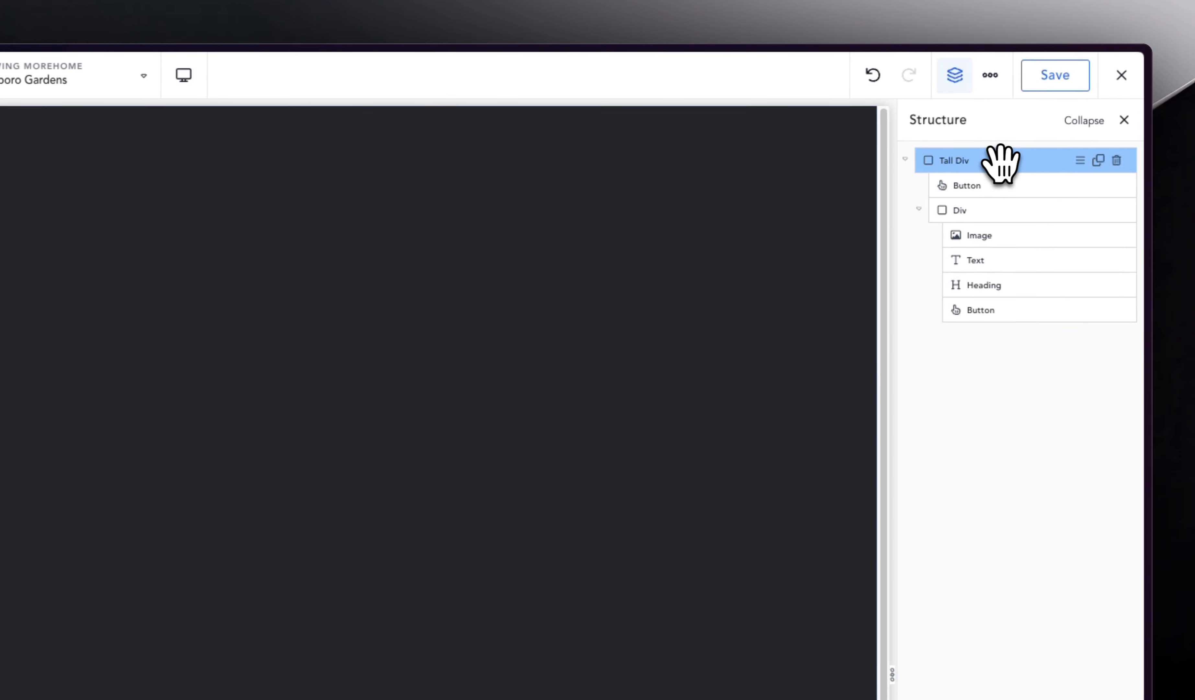
click(1008, 72)
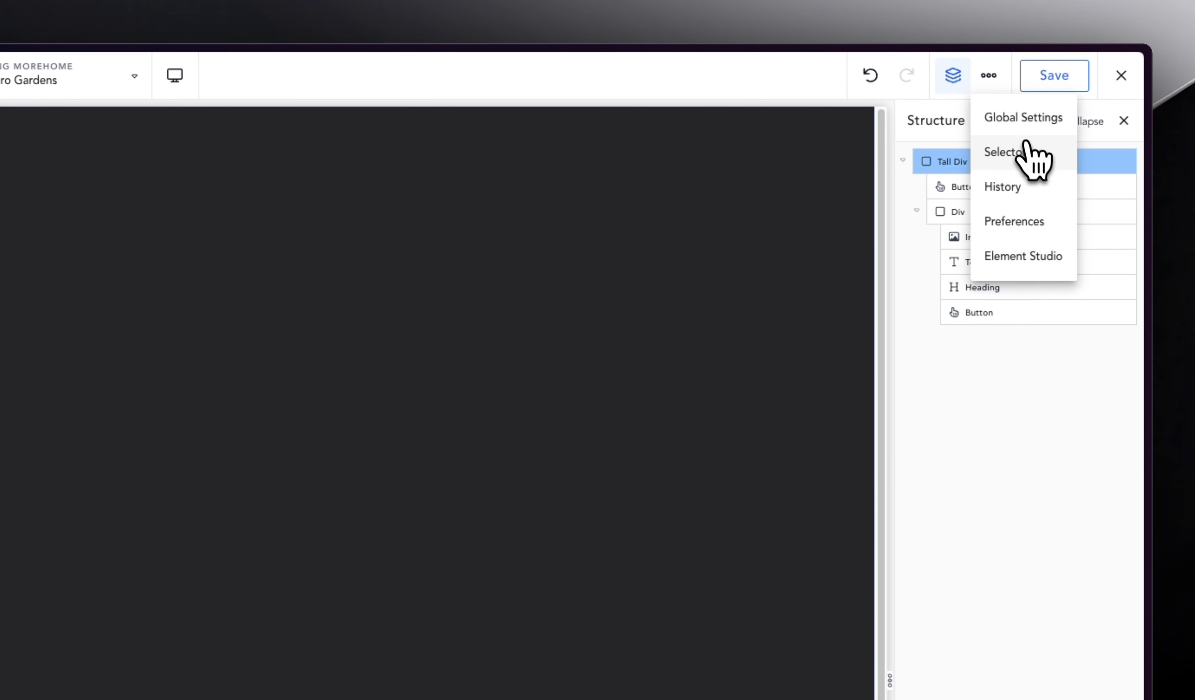
click(1028, 155)
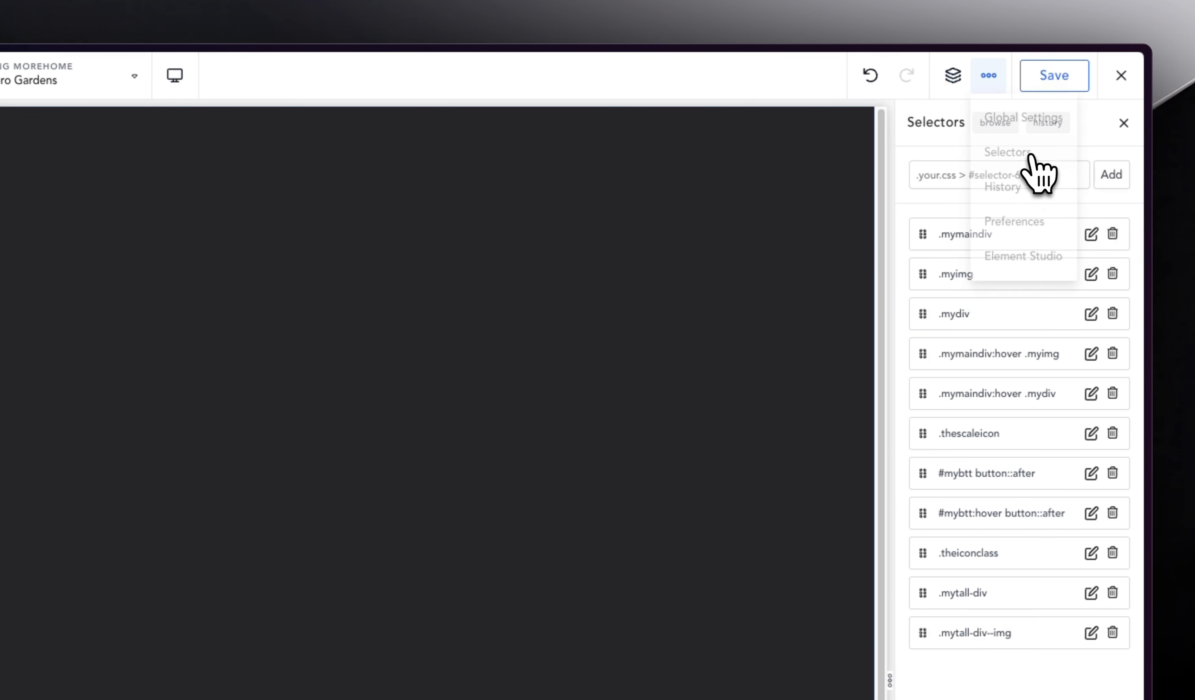
click(959, 182)
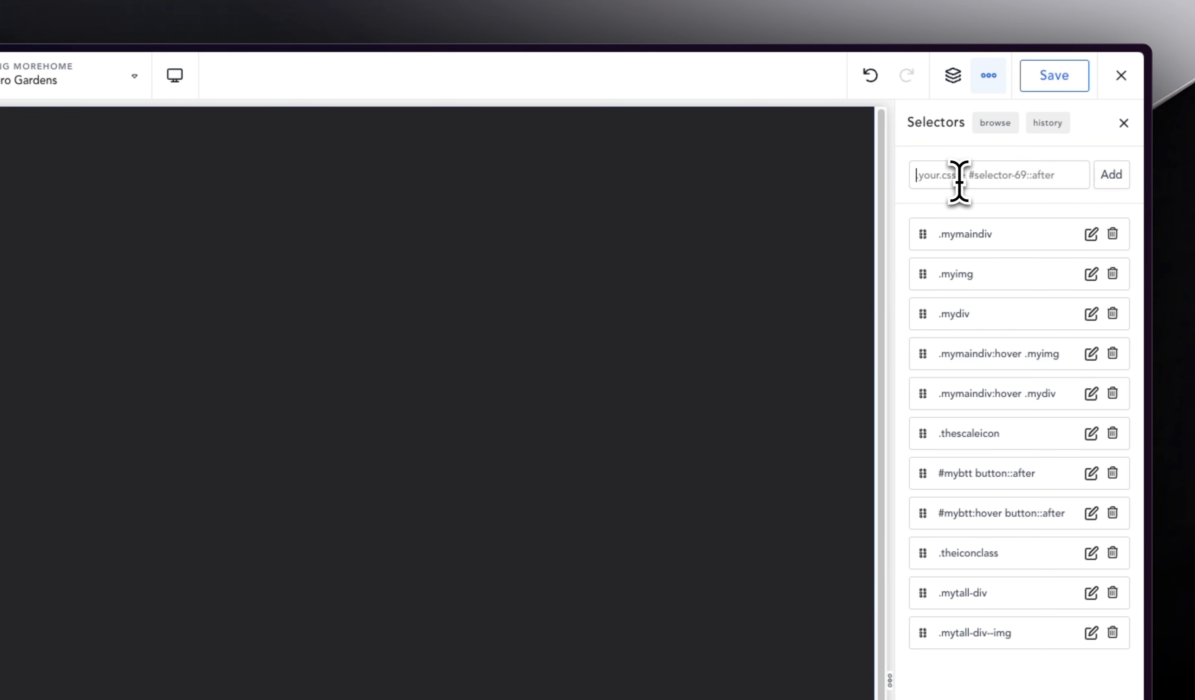
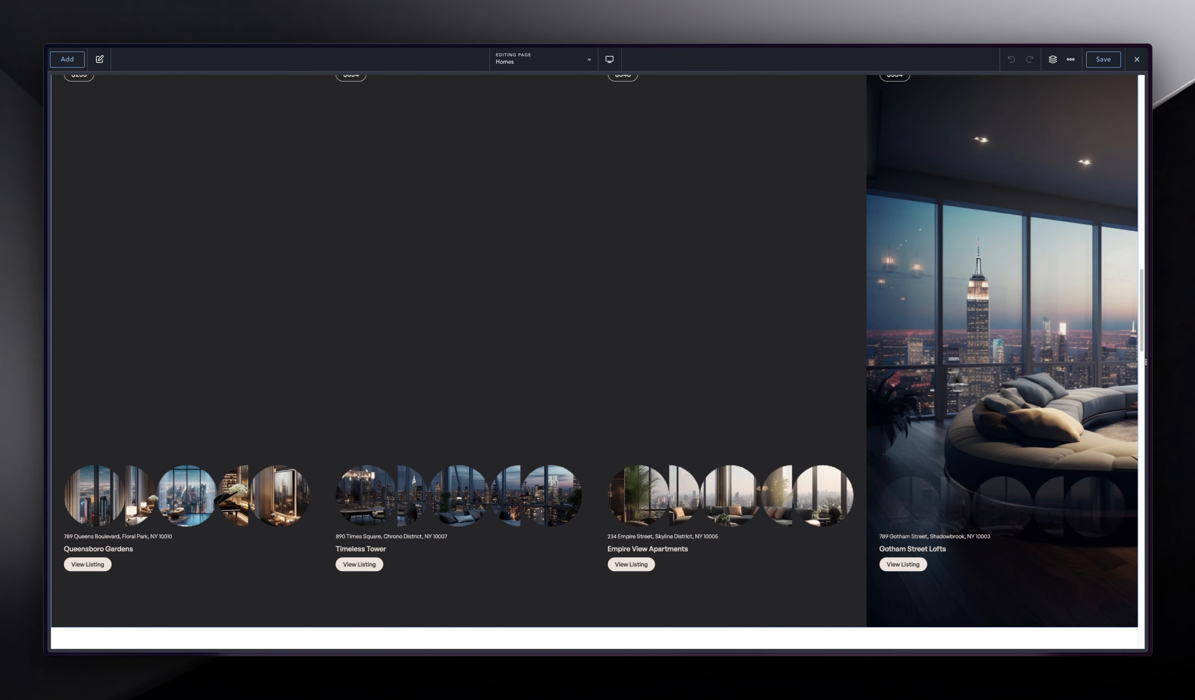
Step: Open the Post Loop Builder's advanced settings on the Homes page and start a custom CSS rule
scroll(961, 390, up, 1)
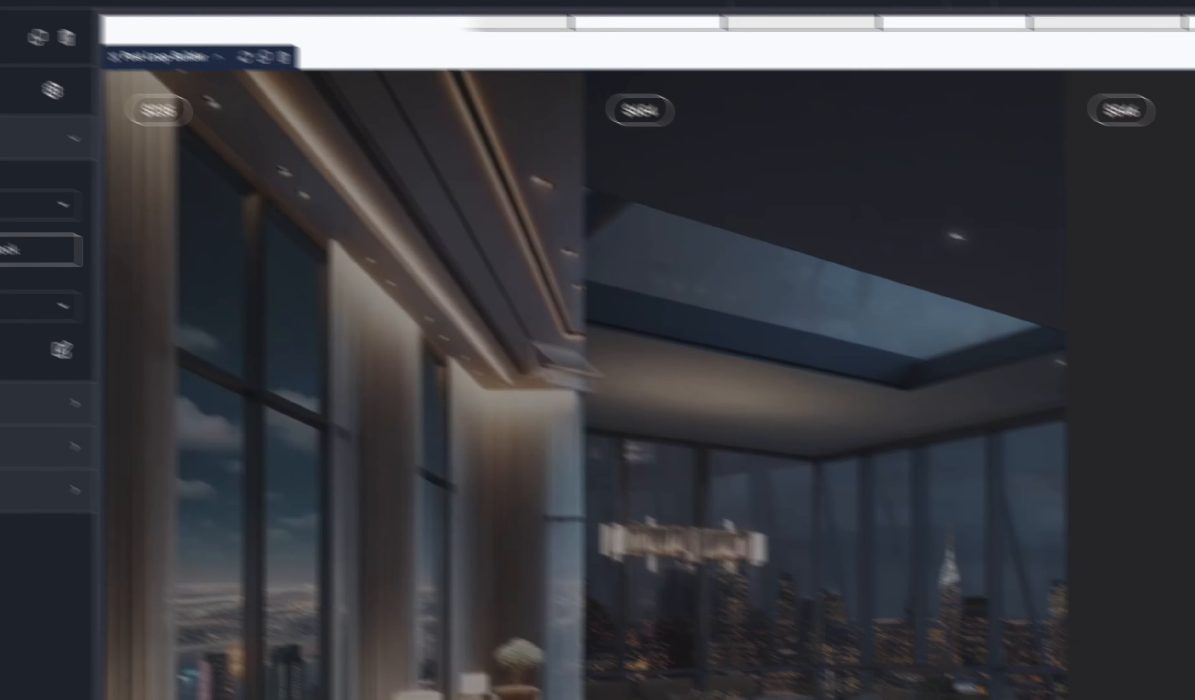
click(30, 142)
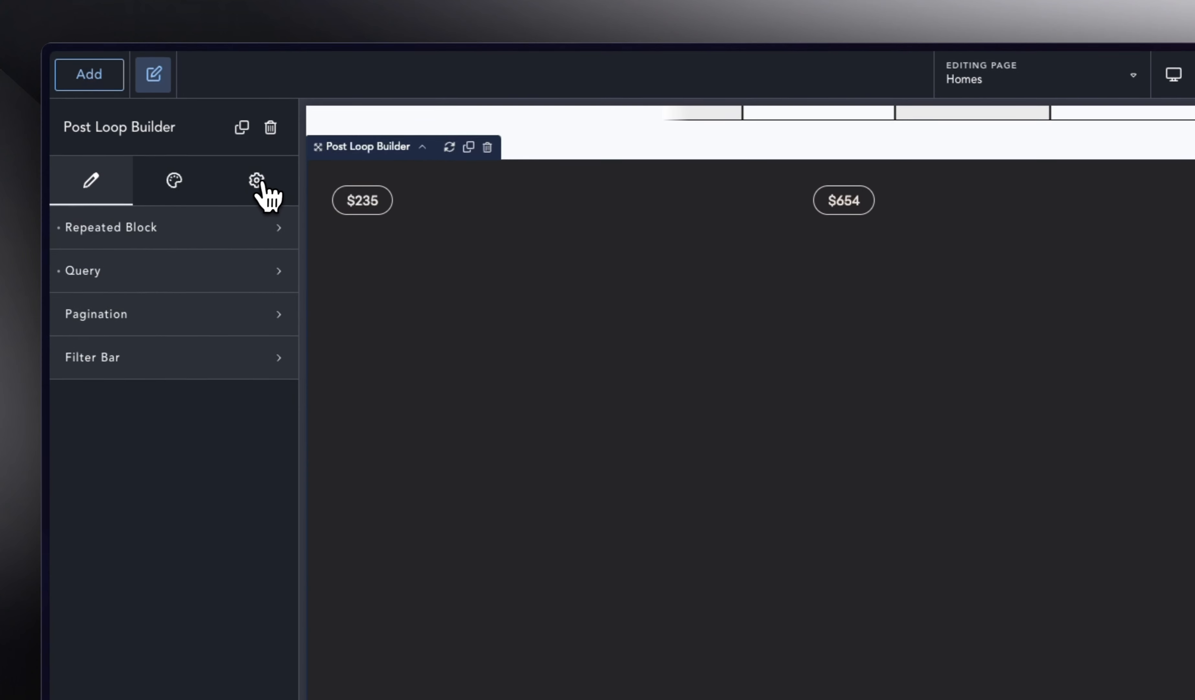
click(98, 90)
click(246, 211)
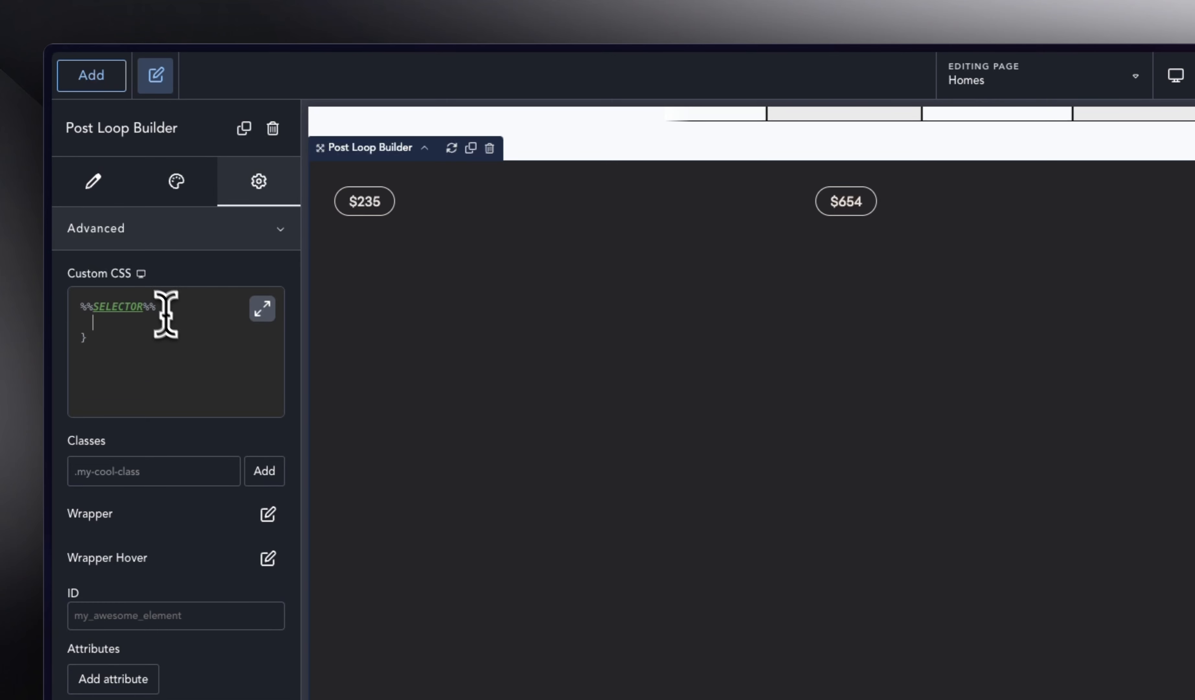
click(1068, 89)
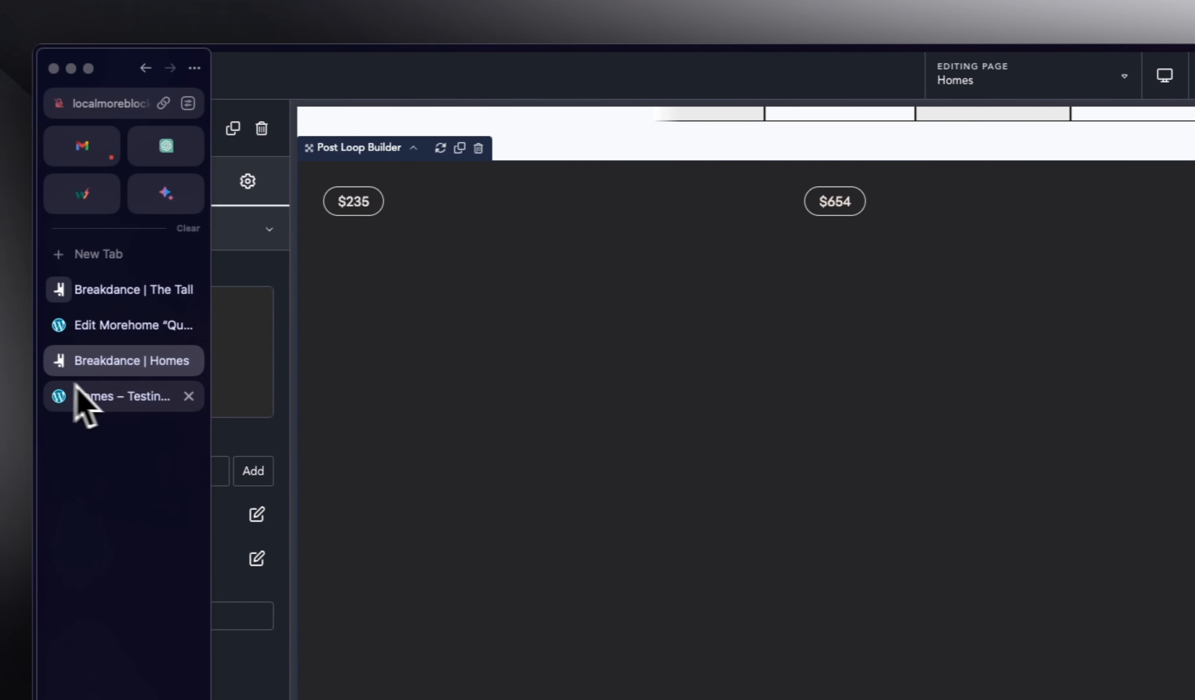
Step: Inspect the $334 home card on the live Homes page and copy its article's class name, ee-post
click(77, 393)
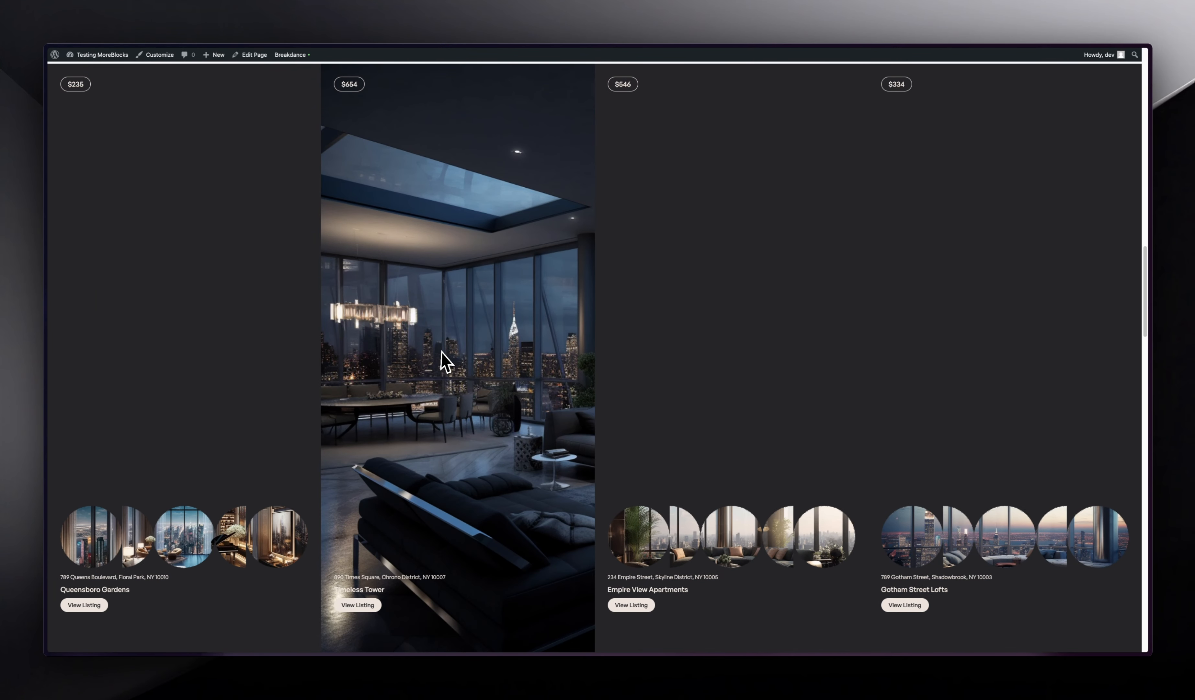
key(super+alt+i)
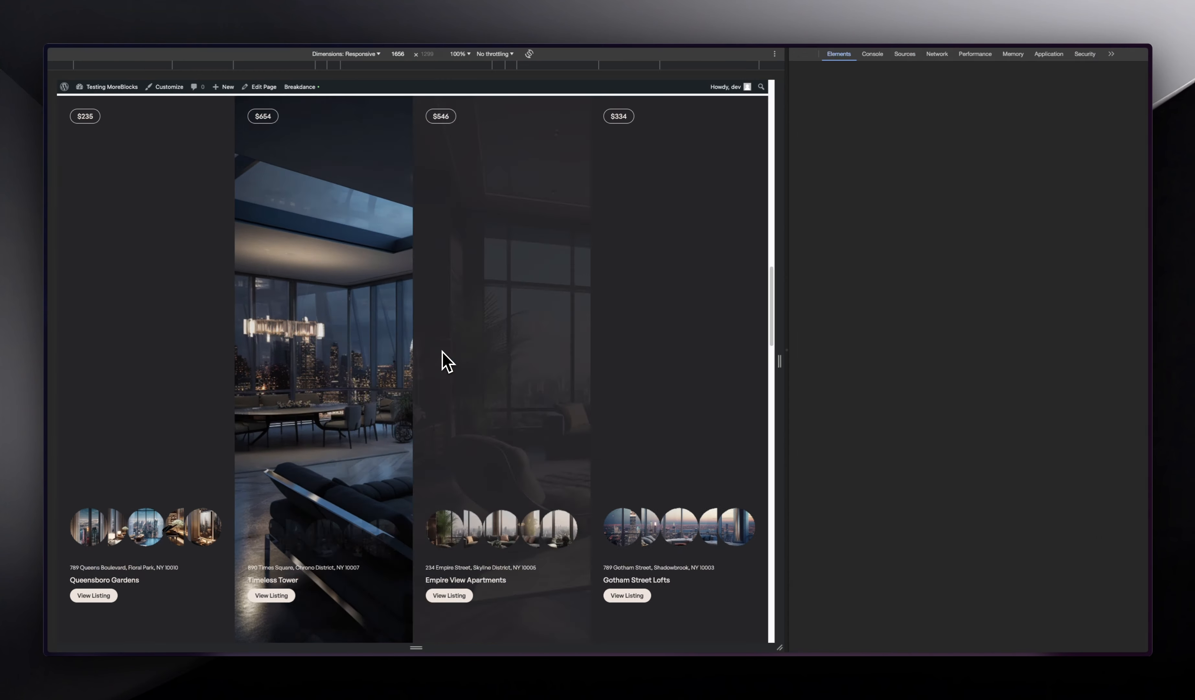
click(809, 54)
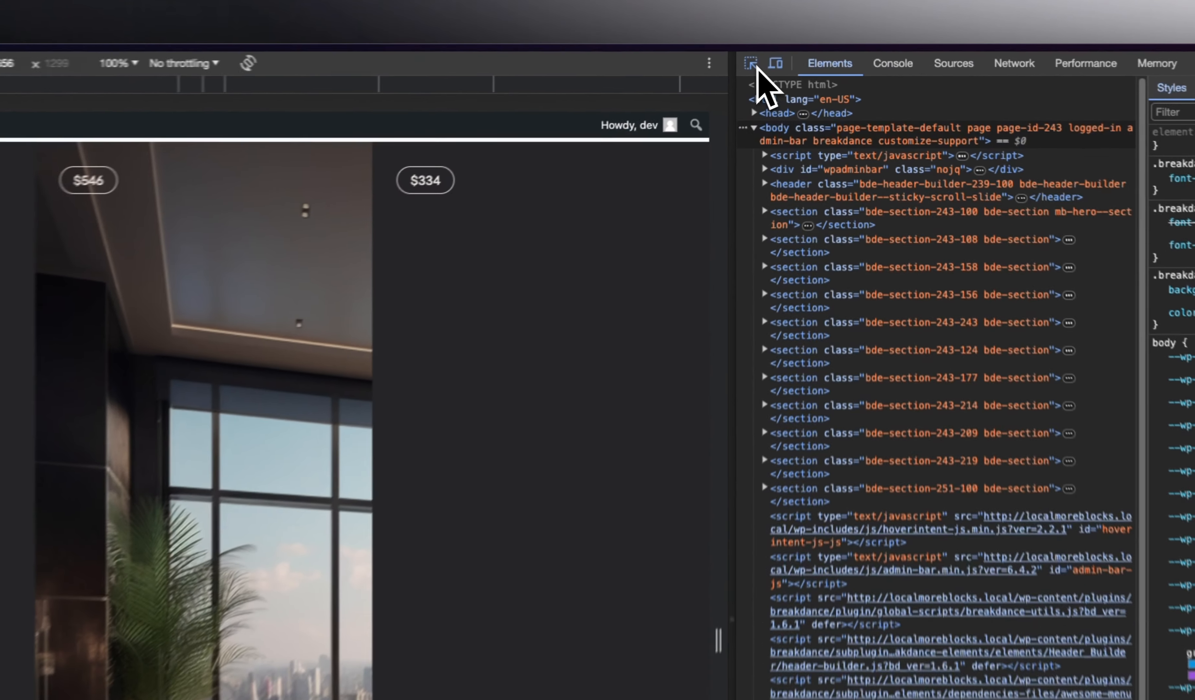
click(796, 55)
click(634, 217)
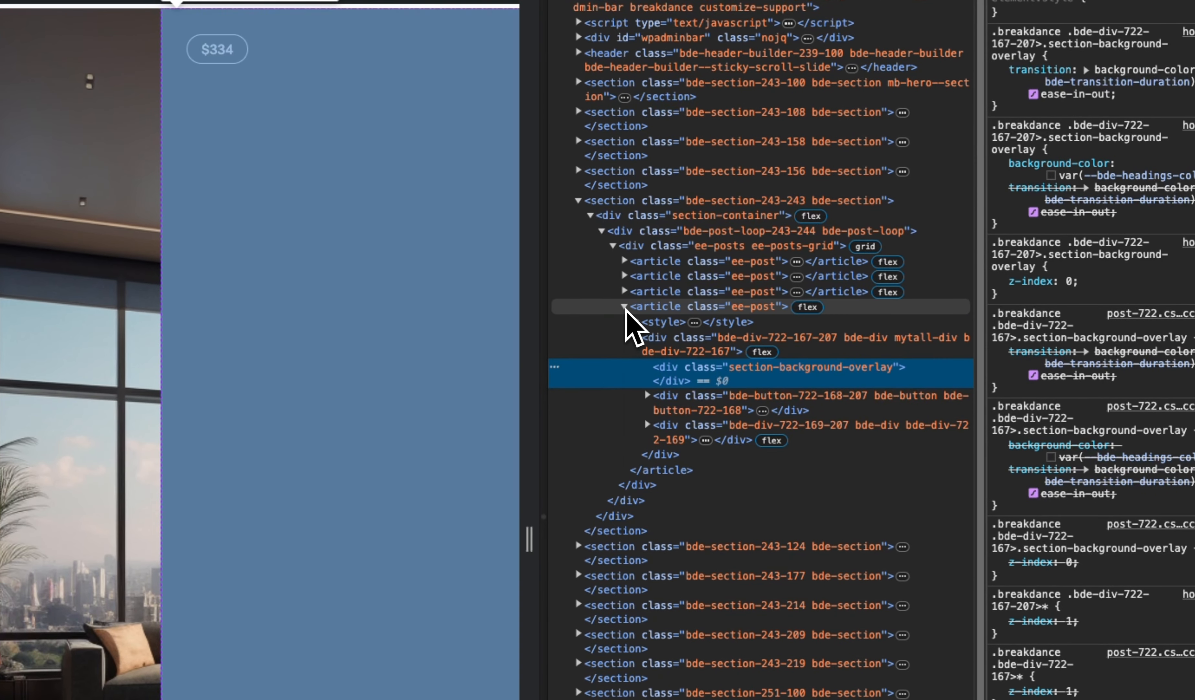
click(625, 307)
double_click(753, 307)
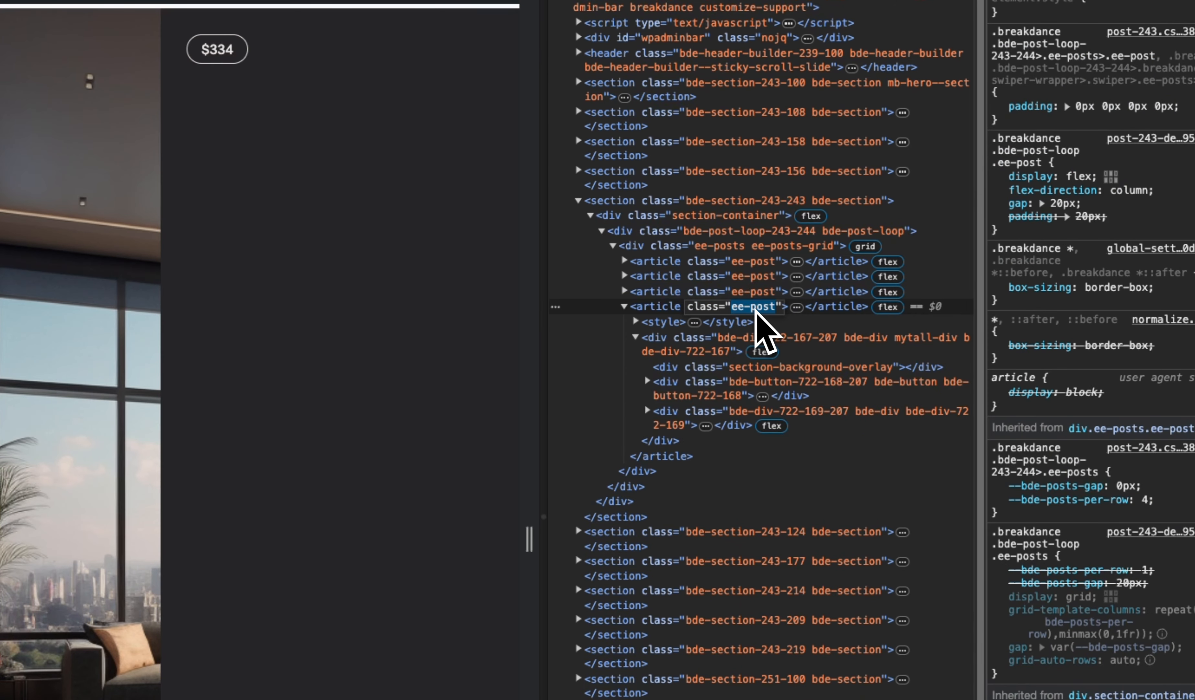
key(Escape)
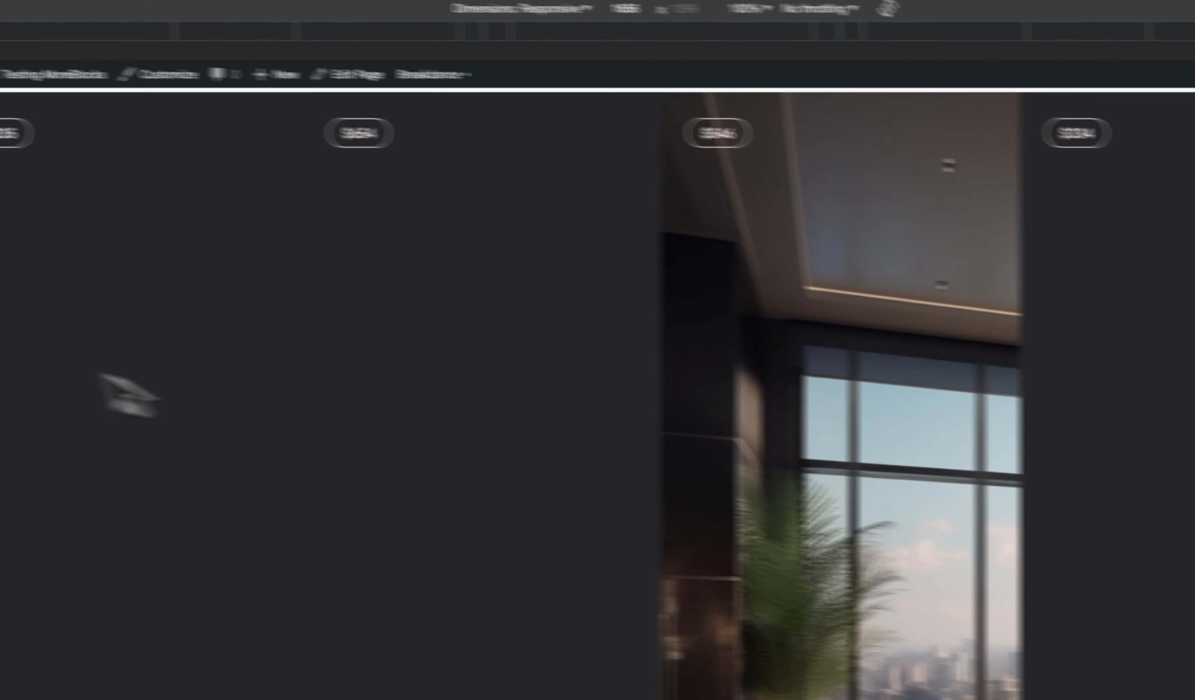
Step: Return to the Homes page editor and add .ee-post to the selector of the Post Loop Builder's custom CSS rule
mouse_move(33, 338)
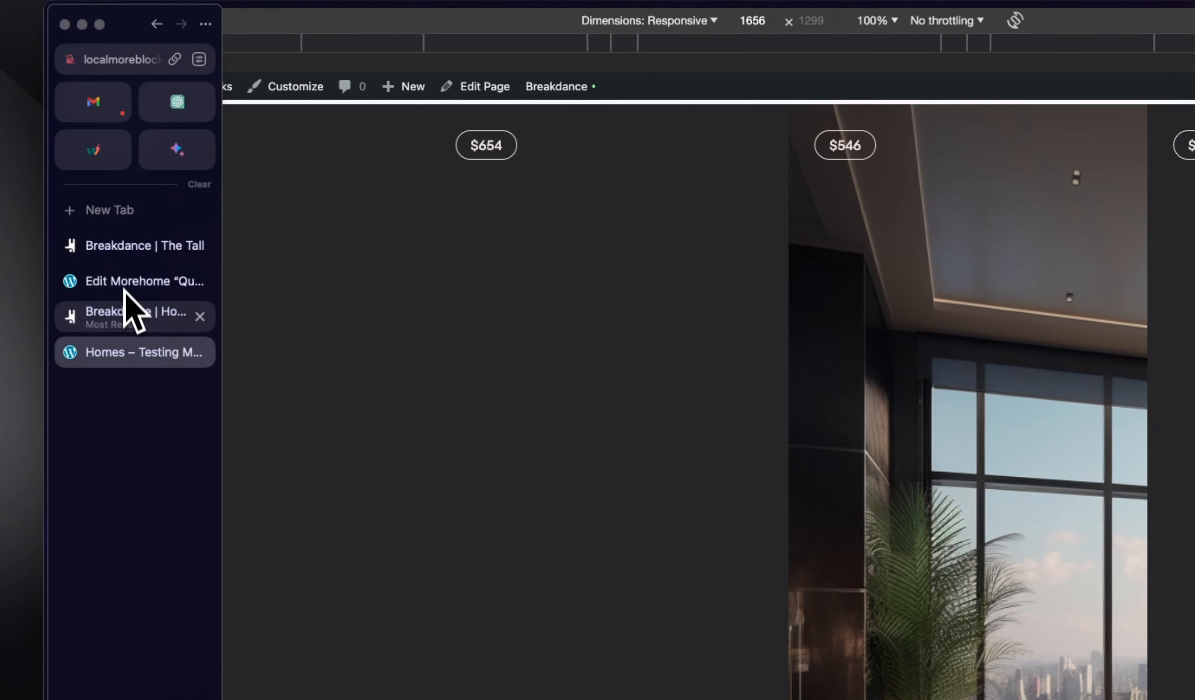
click(110, 315)
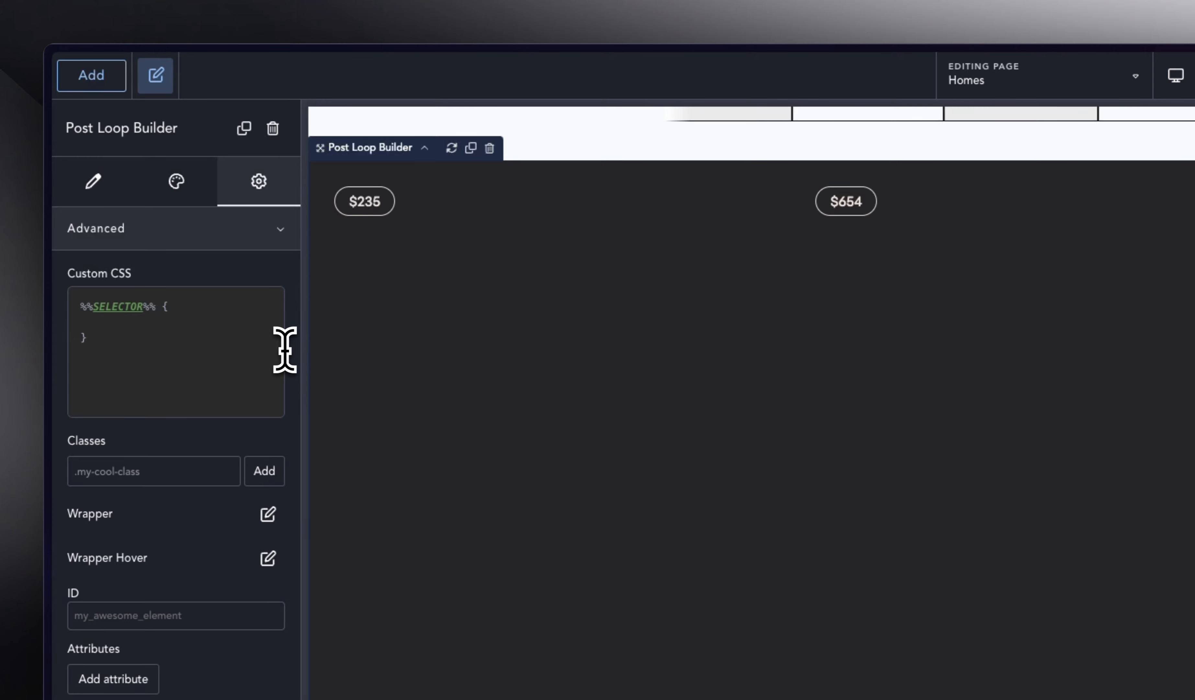
key(Left)
key(Left)
key(Left)
key(Left)
key(Left)
key(Left)
key(Left)
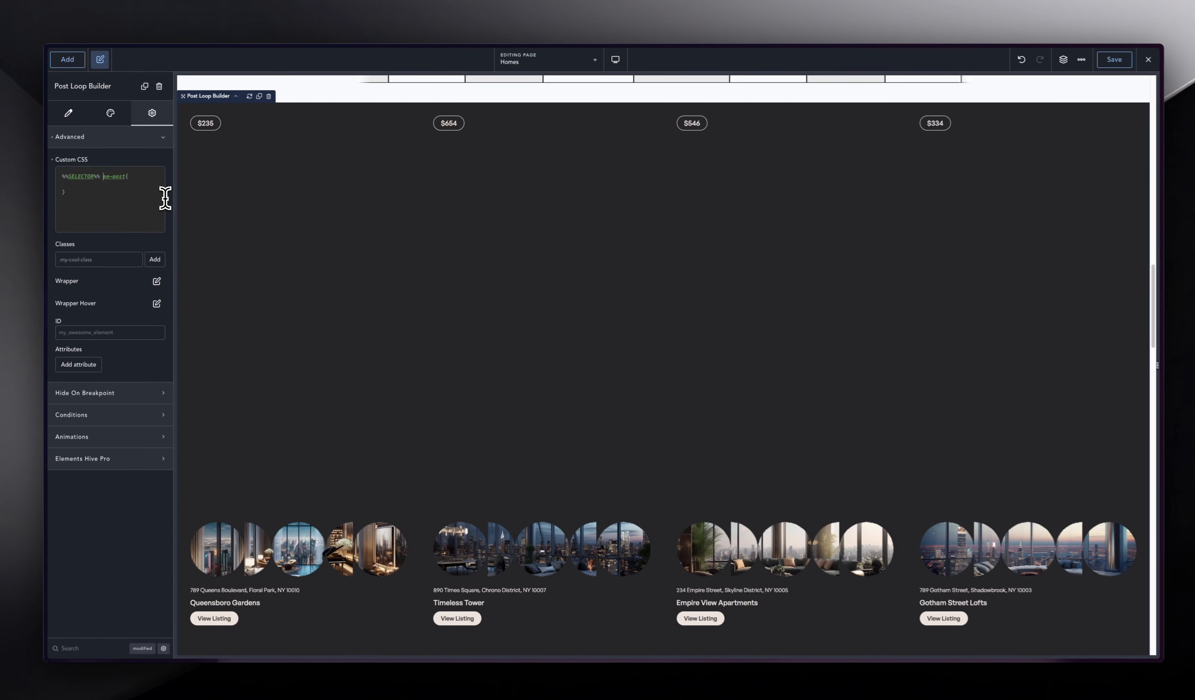
text(.)
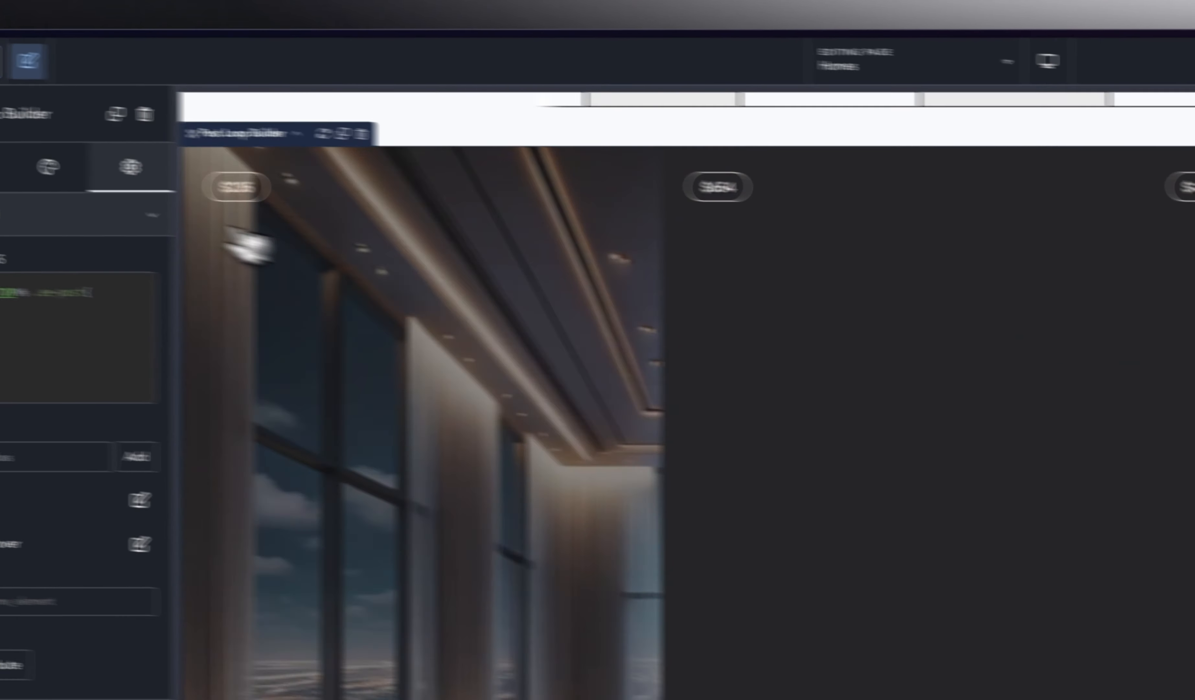
Step: Try a 5 px left border in the Brand color on the Post Loop Builder's container
click(47, 167)
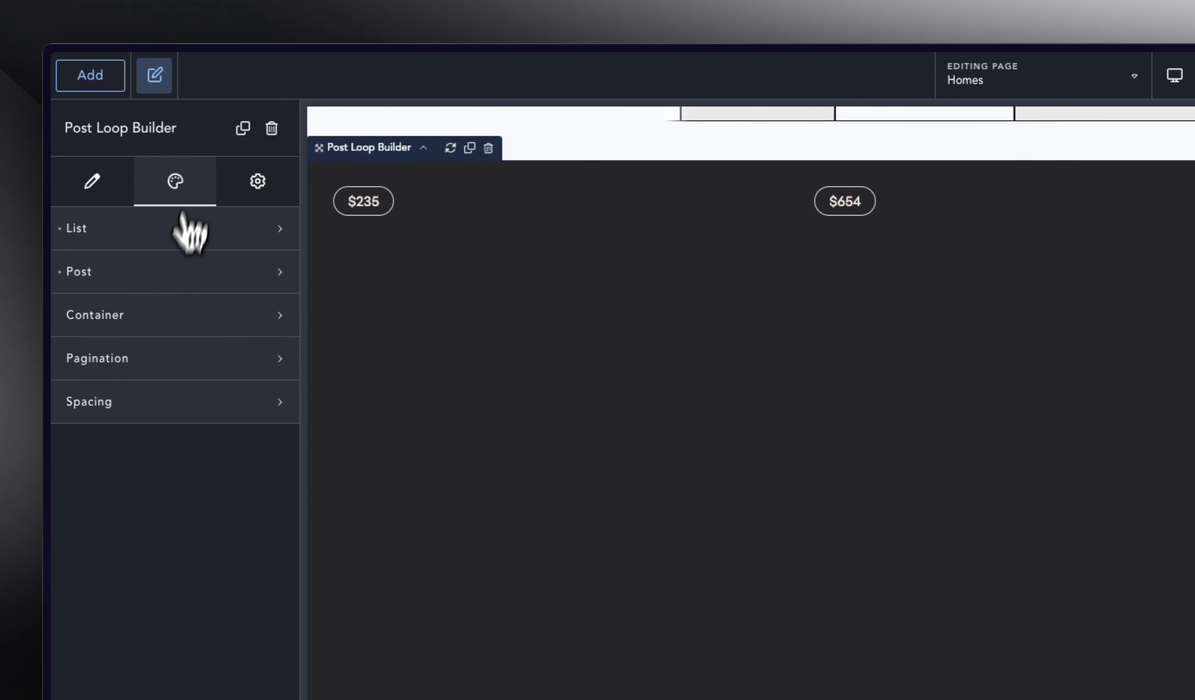
click(139, 321)
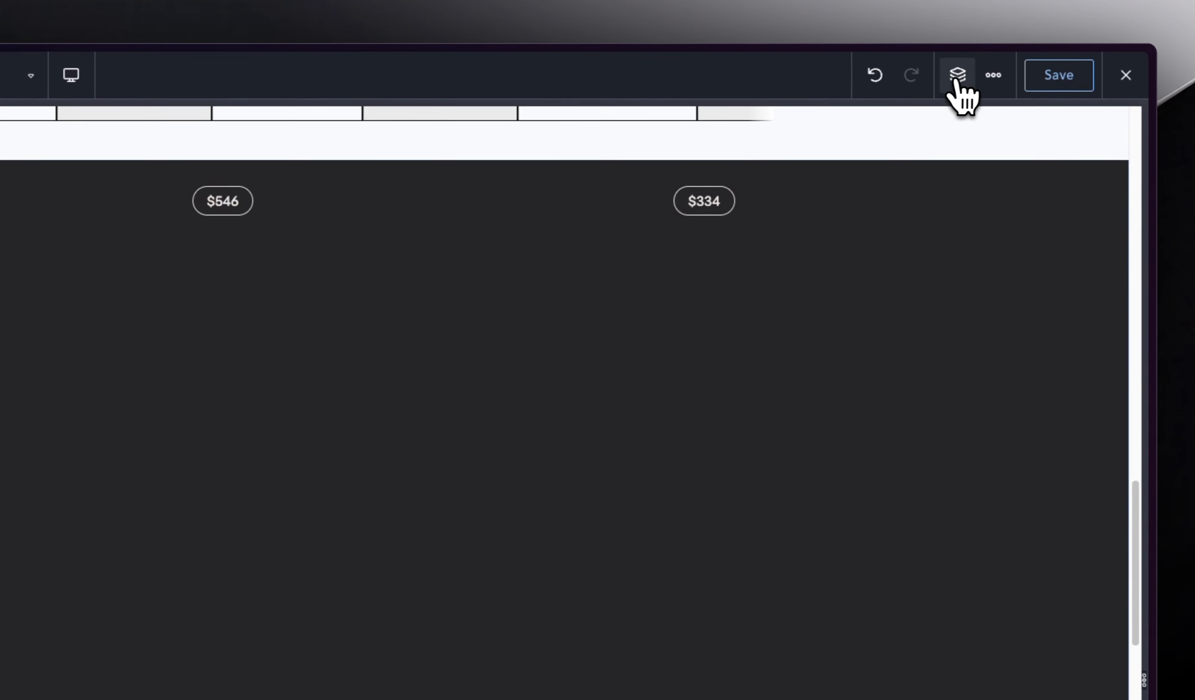
click(952, 79)
click(1070, 122)
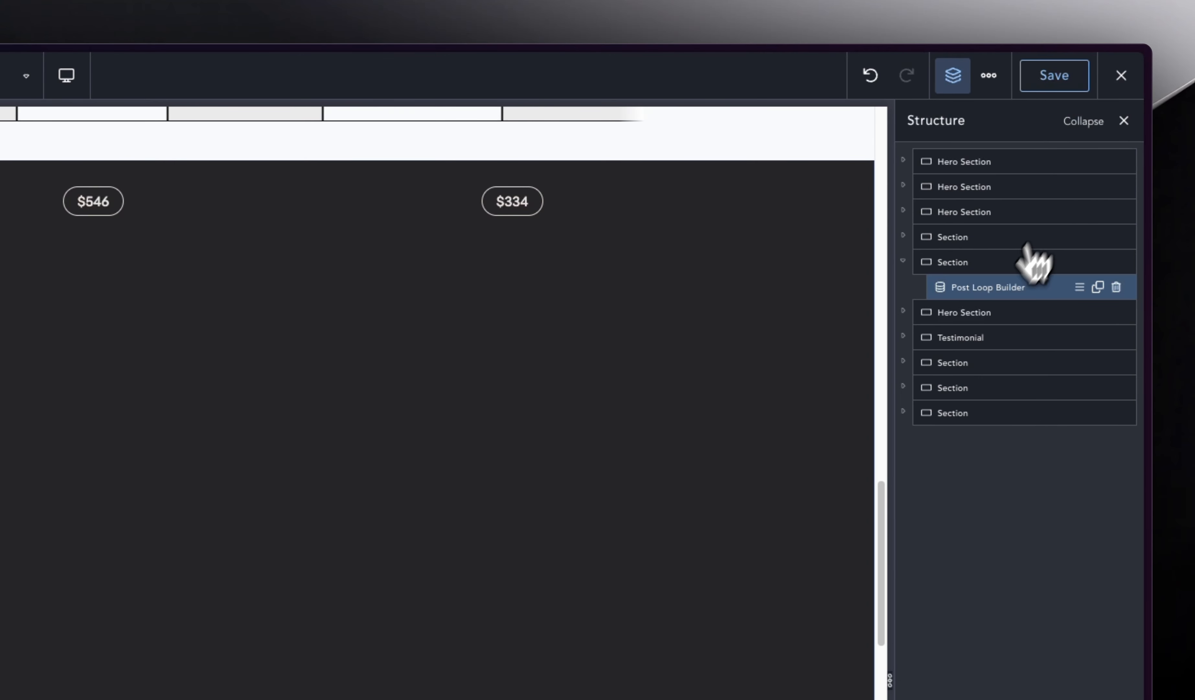
click(983, 288)
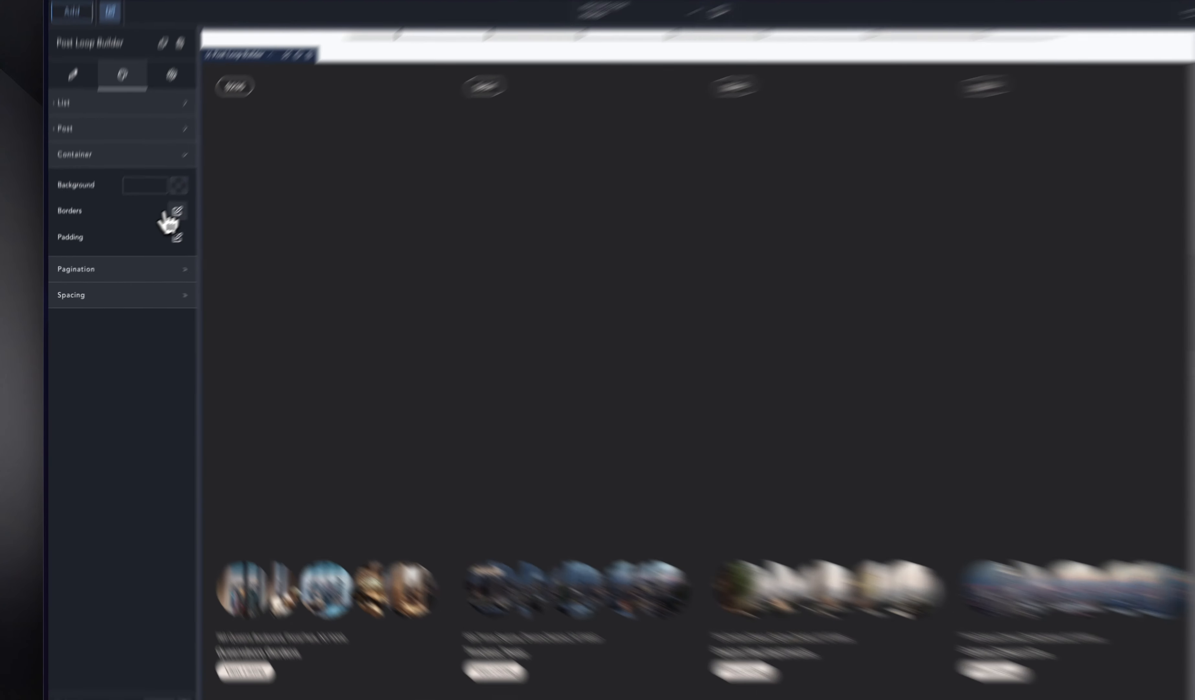
click(155, 226)
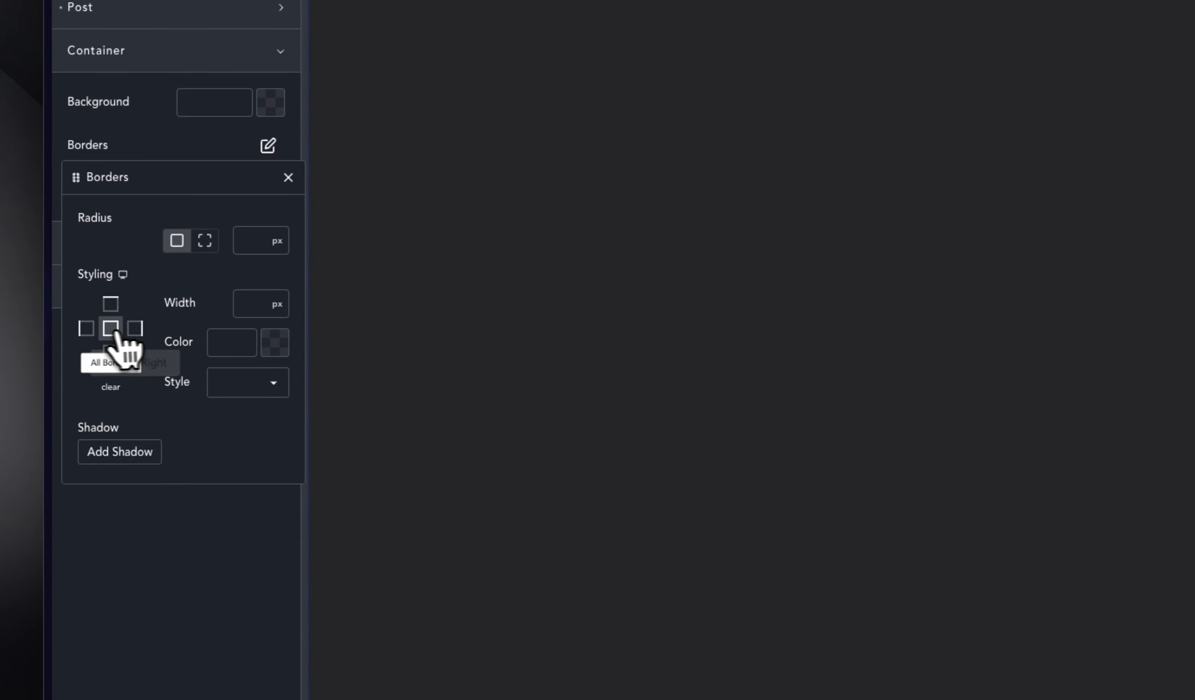
click(86, 329)
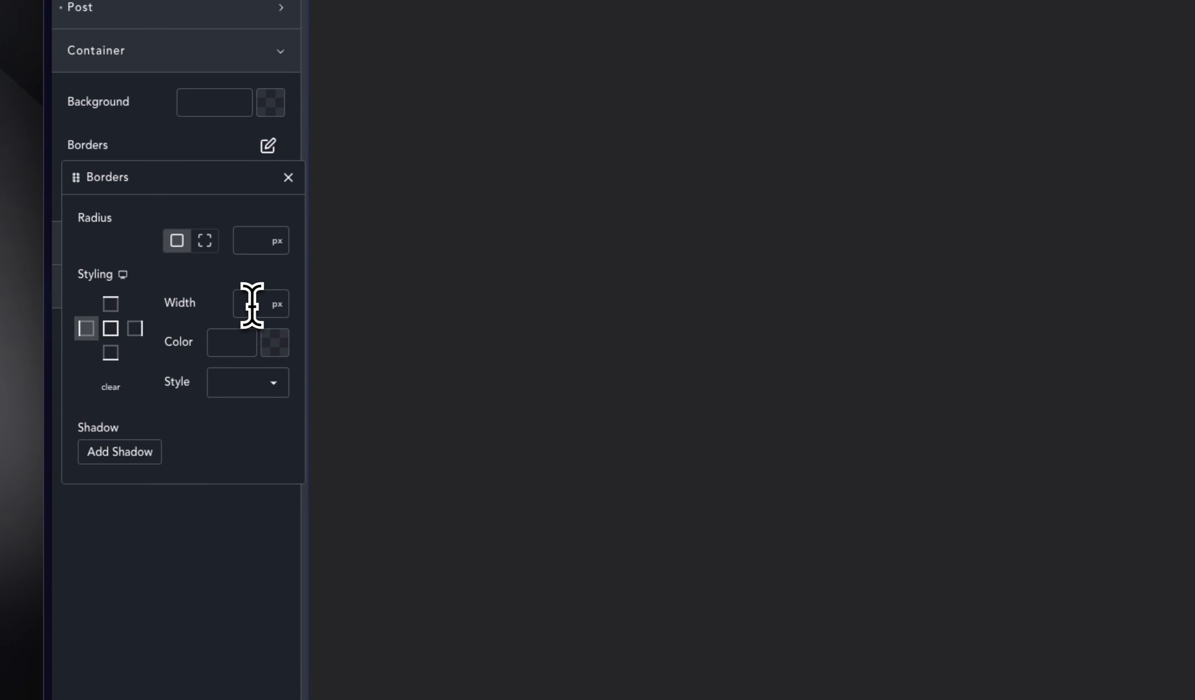
text(5)
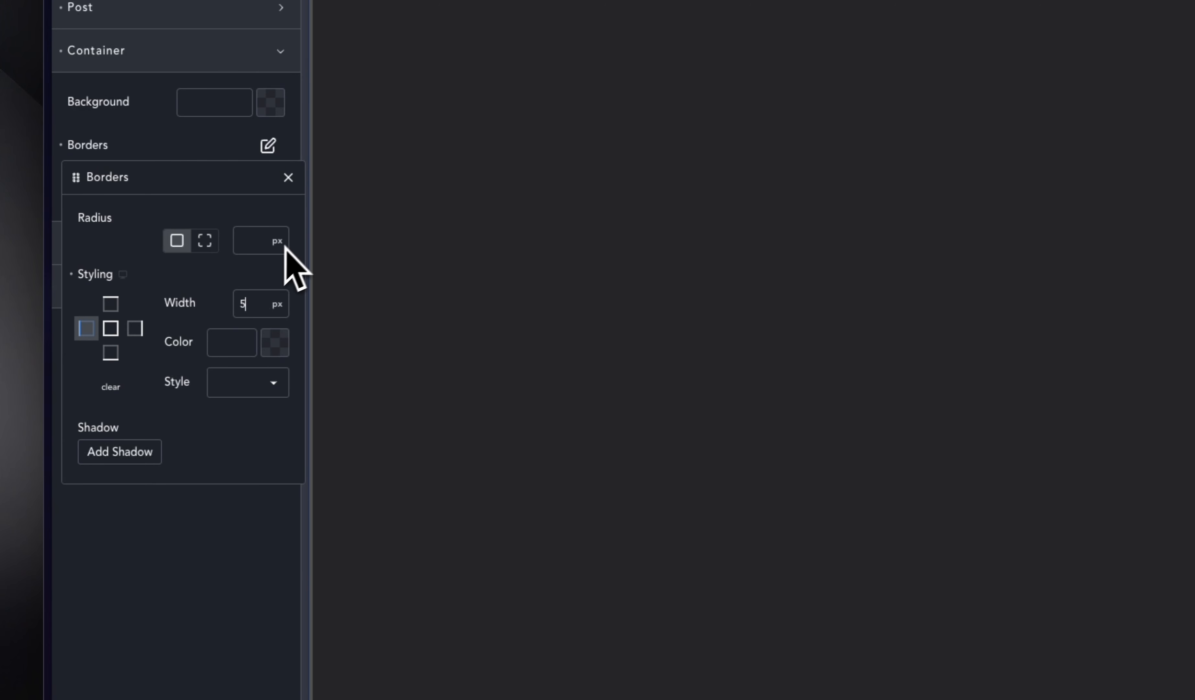
click(280, 353)
scroll(120, 568, down, 3)
click(109, 546)
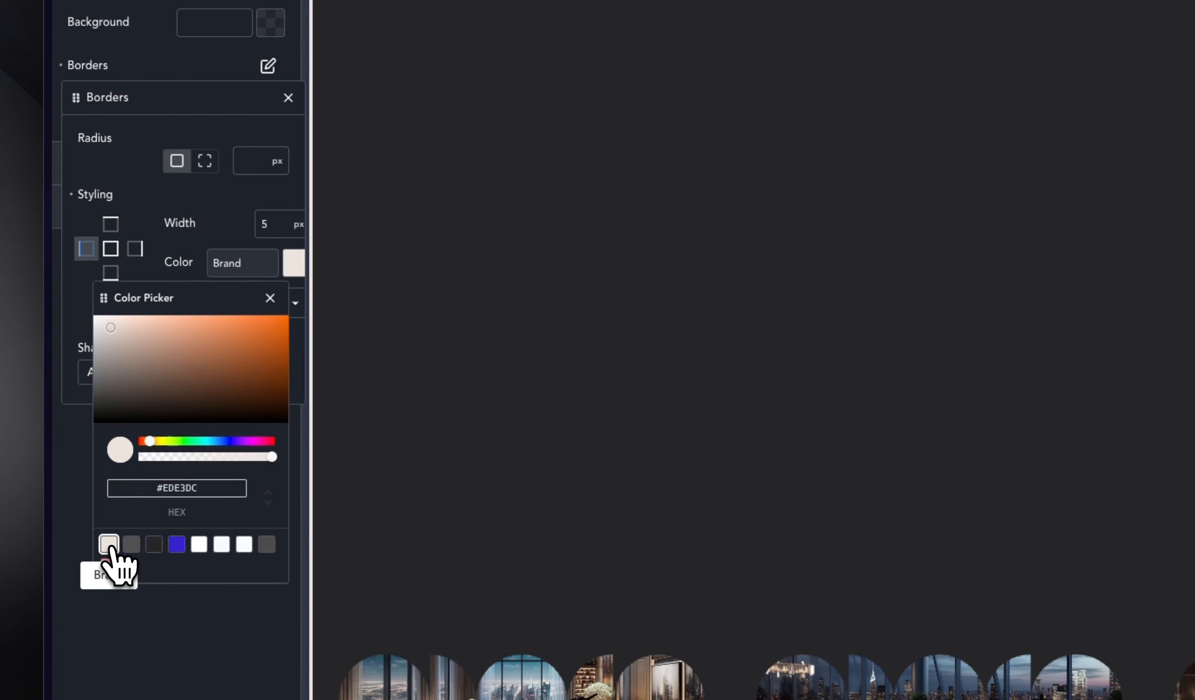
Step: Remove the border settings from the Post Loop Builder's container
click(125, 61)
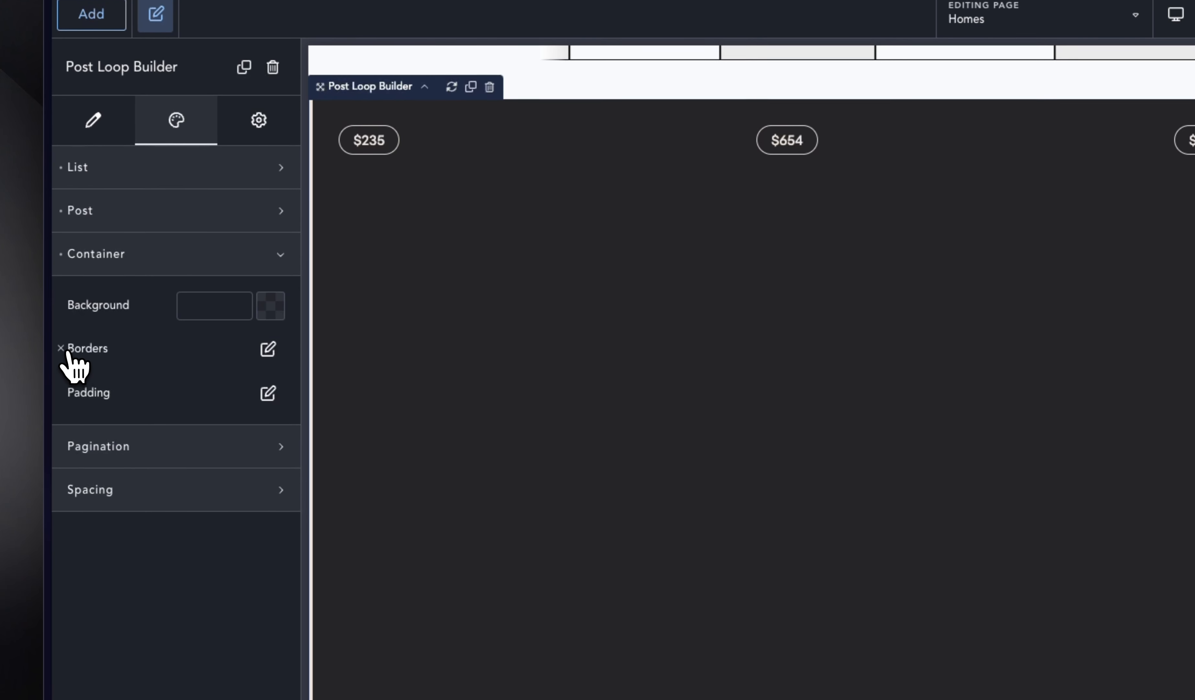
click(67, 352)
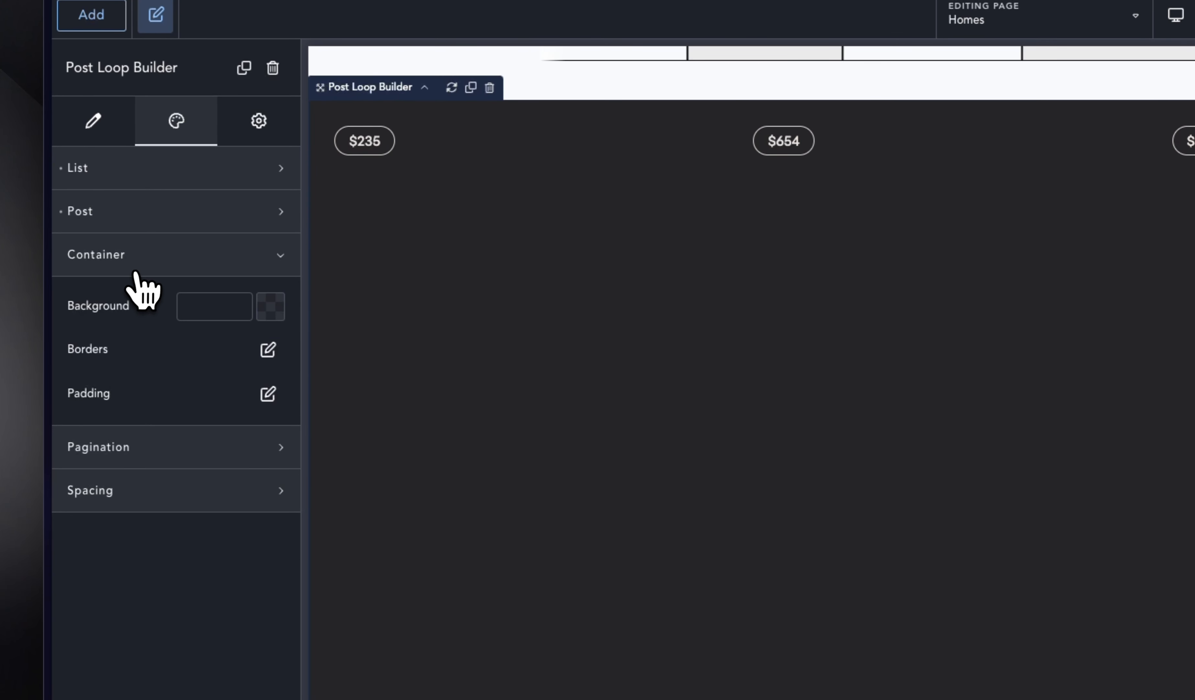
click(140, 261)
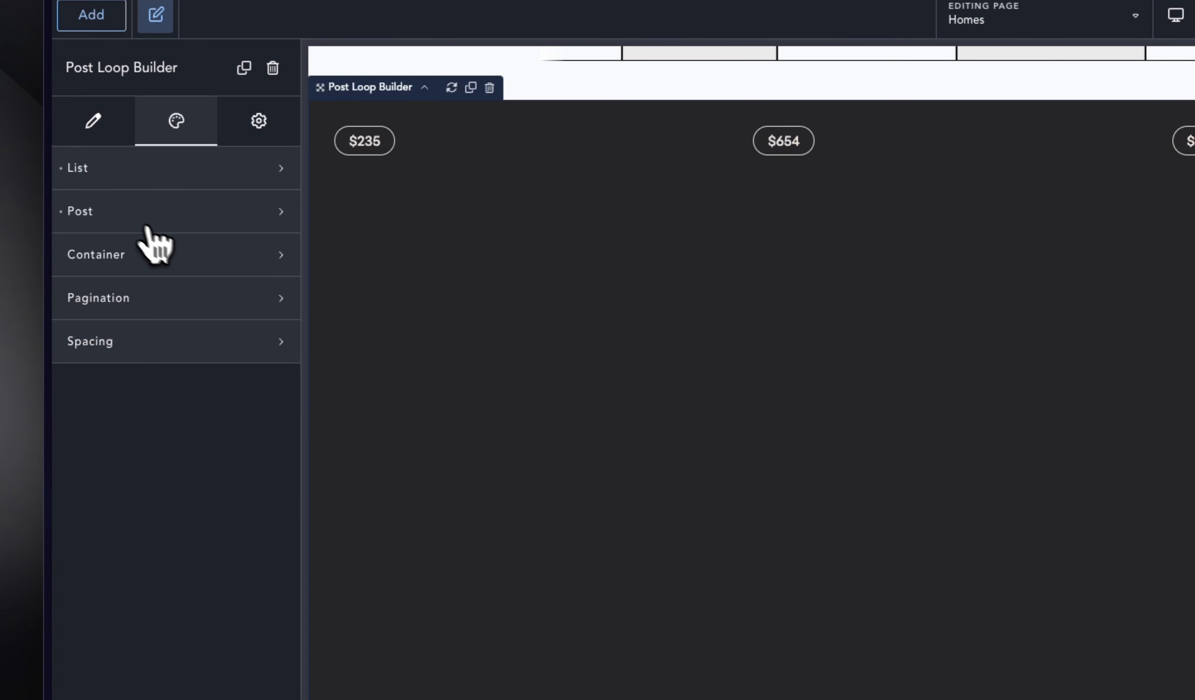
Step: Give each post in the Post Loop Builder a 5 px left border in the Brand color
click(116, 214)
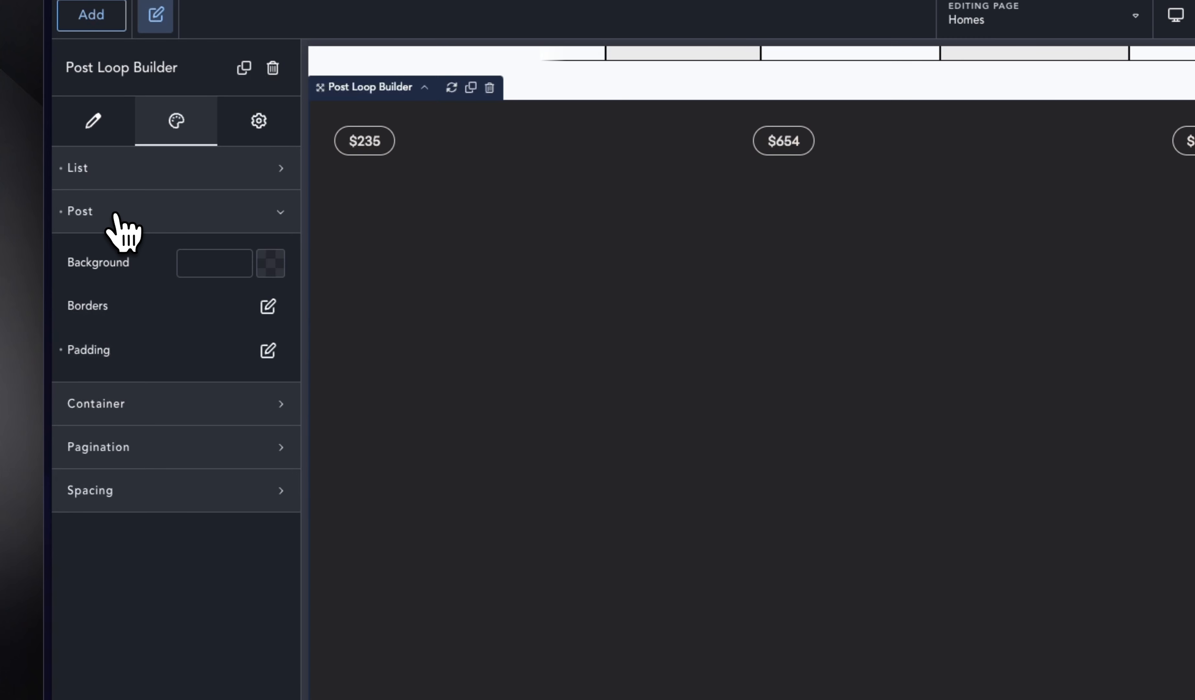
click(266, 306)
click(85, 489)
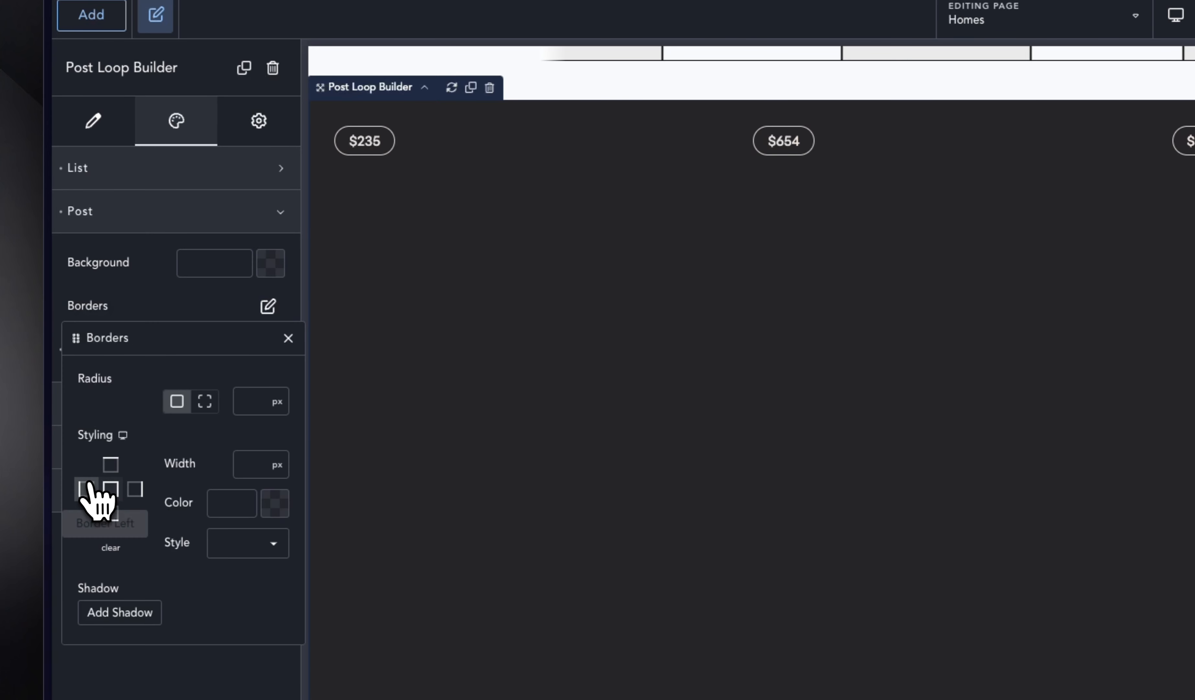
click(259, 464)
text(1)
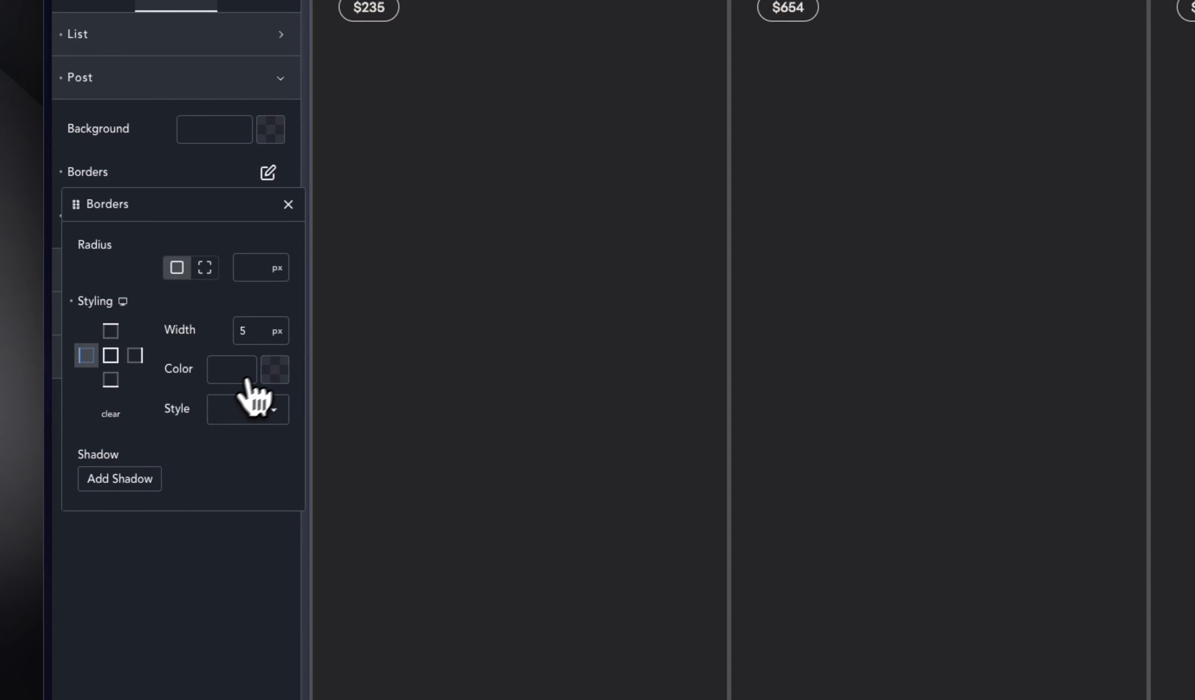
click(275, 369)
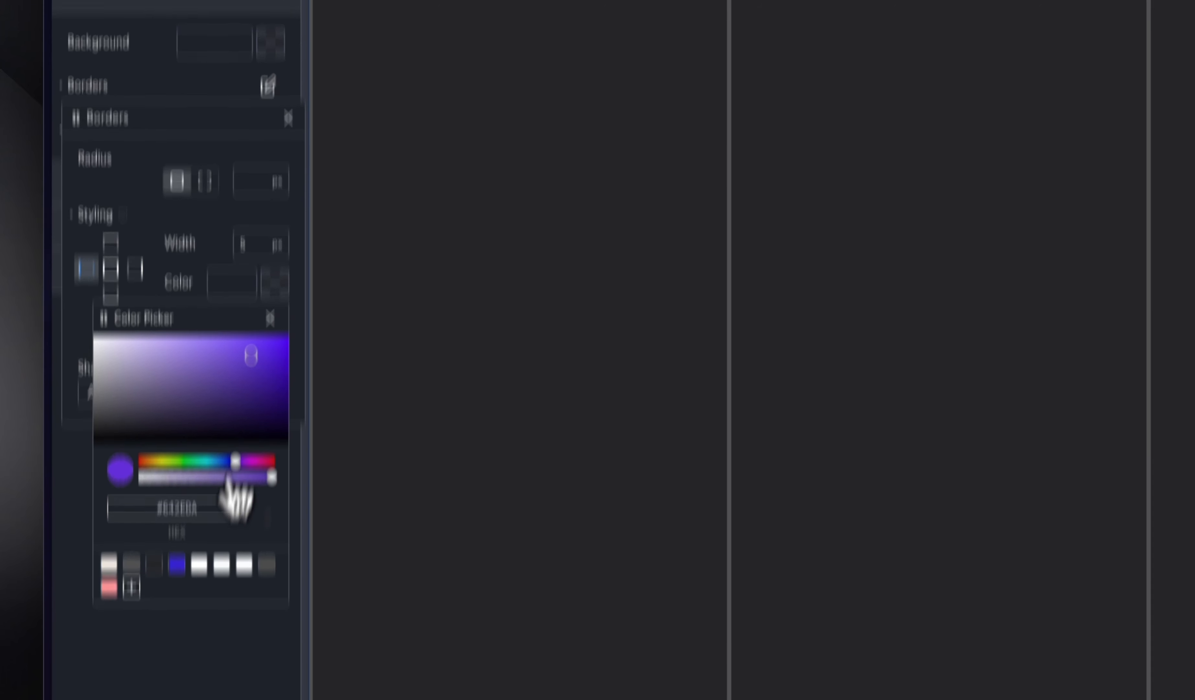
click(109, 649)
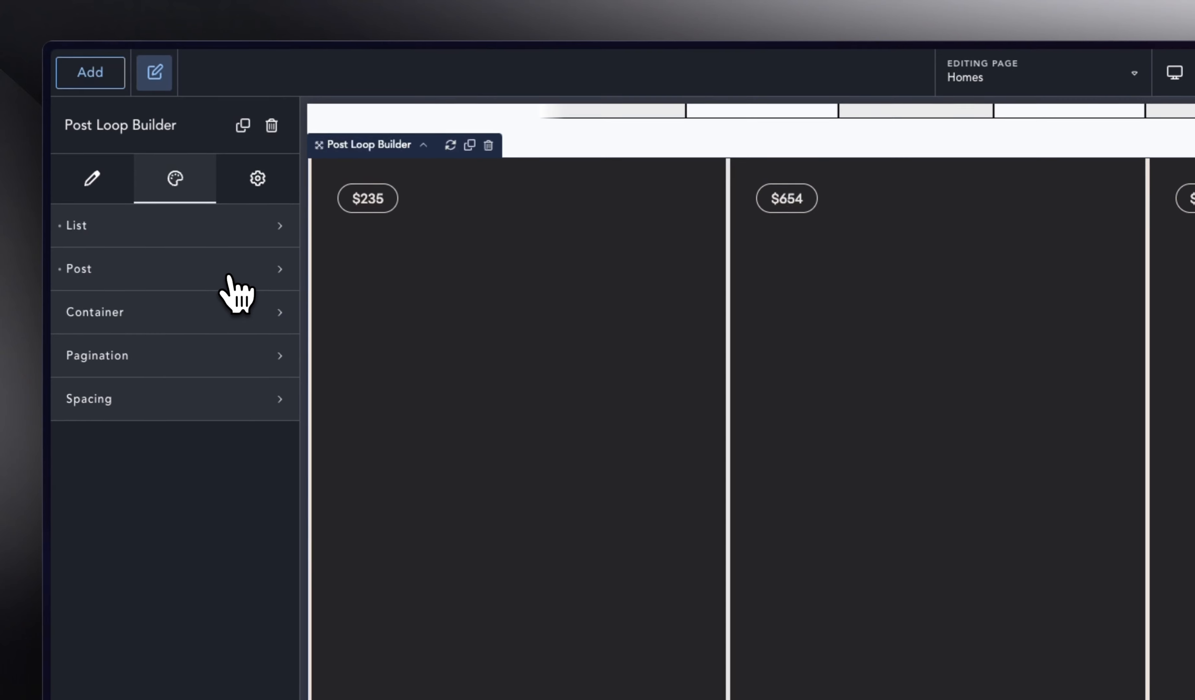
Step: Extend the Post Loop Builder's custom CSS selector to .ee-post:first-child and add border-left: 0px; to the rule
click(252, 177)
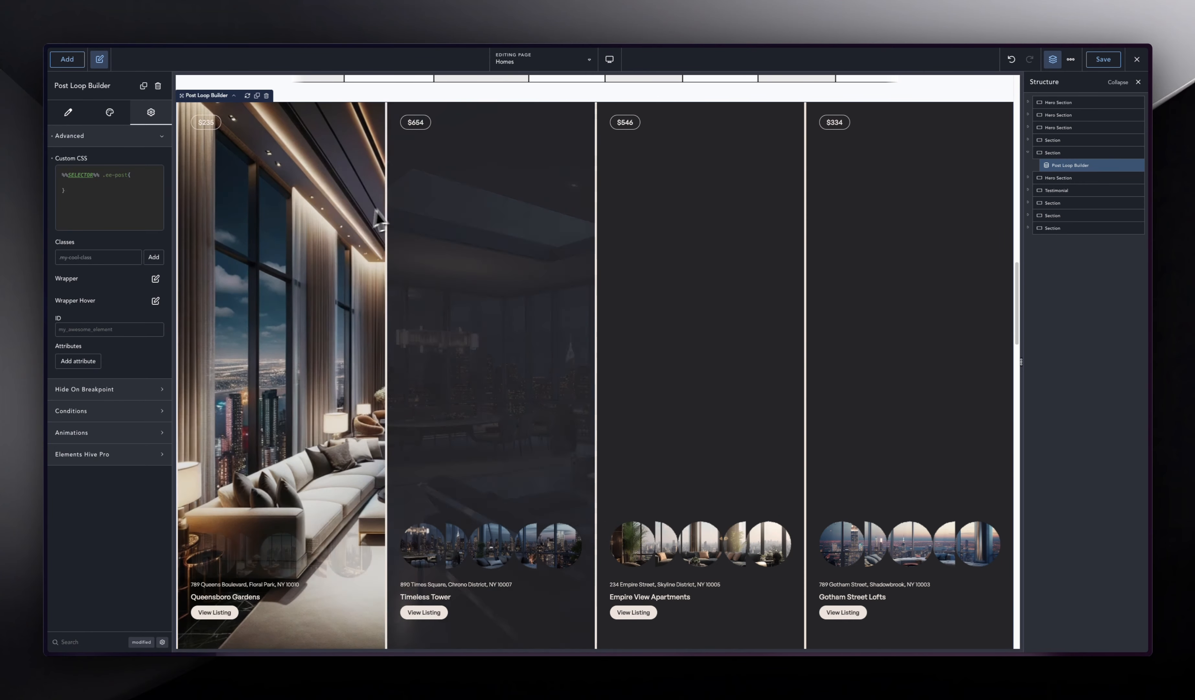
click(135, 181)
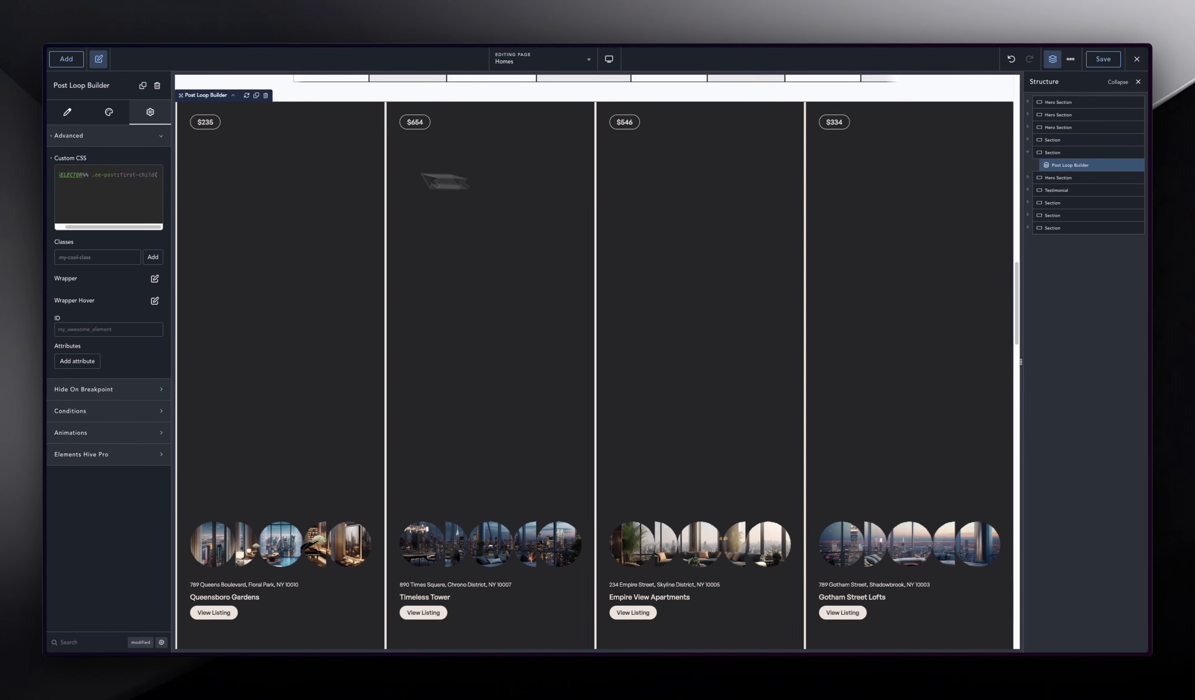
click(111, 184)
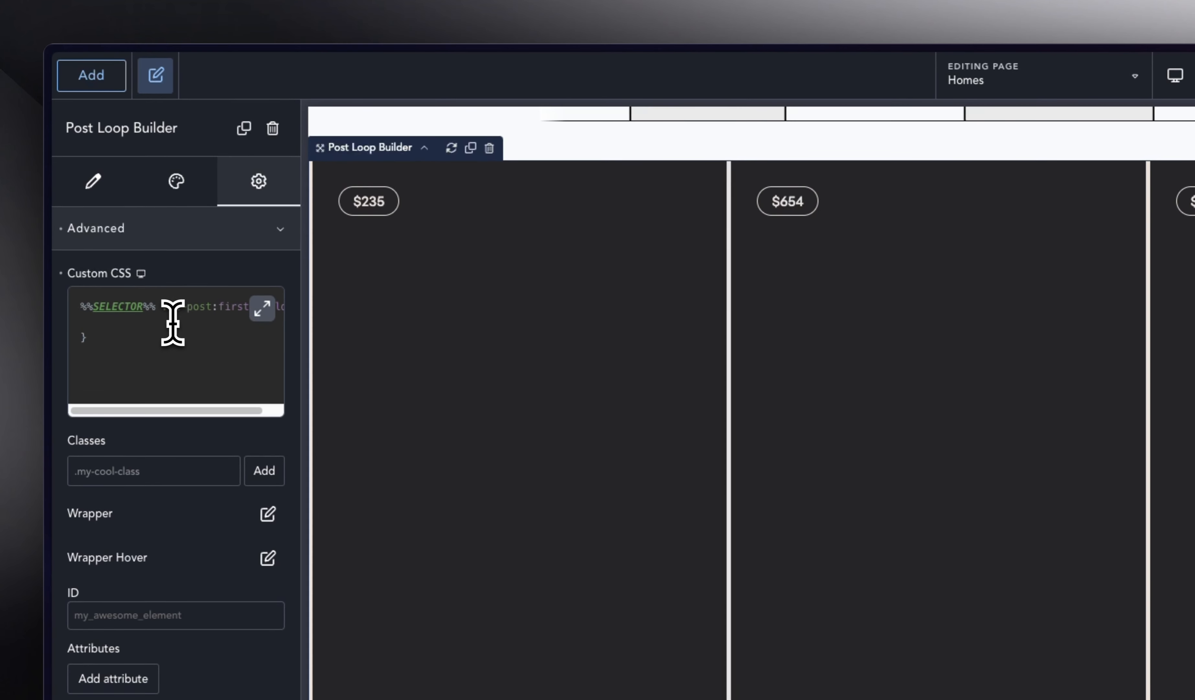
text(border)
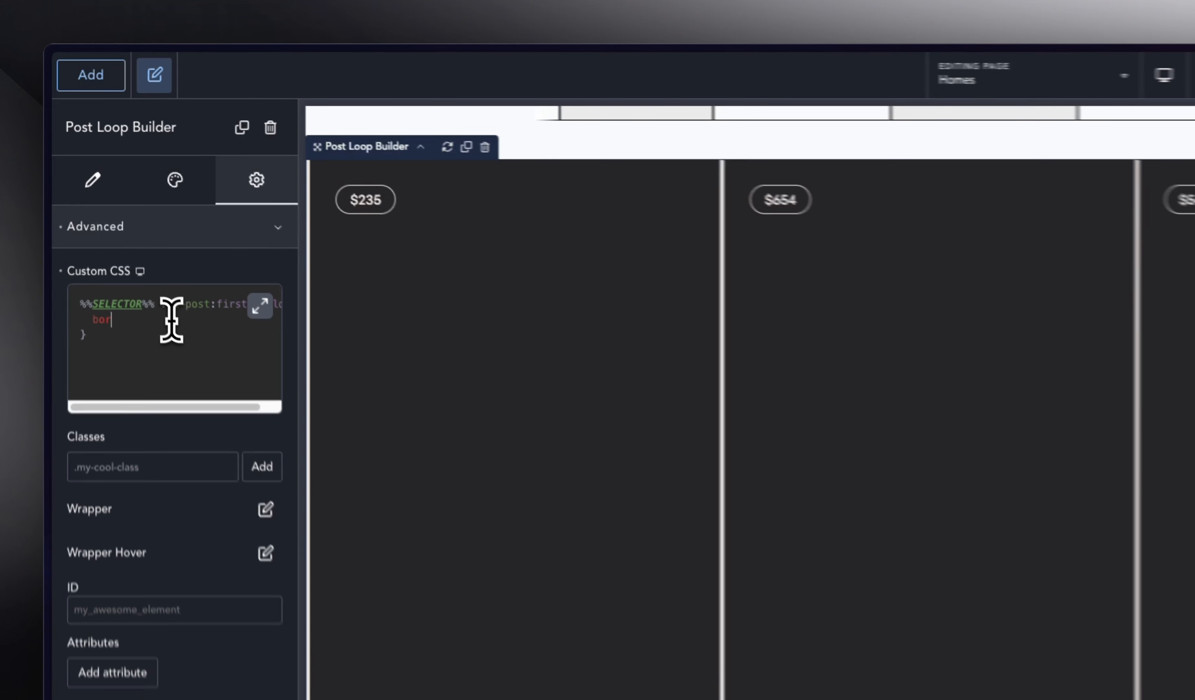
text(-left:)
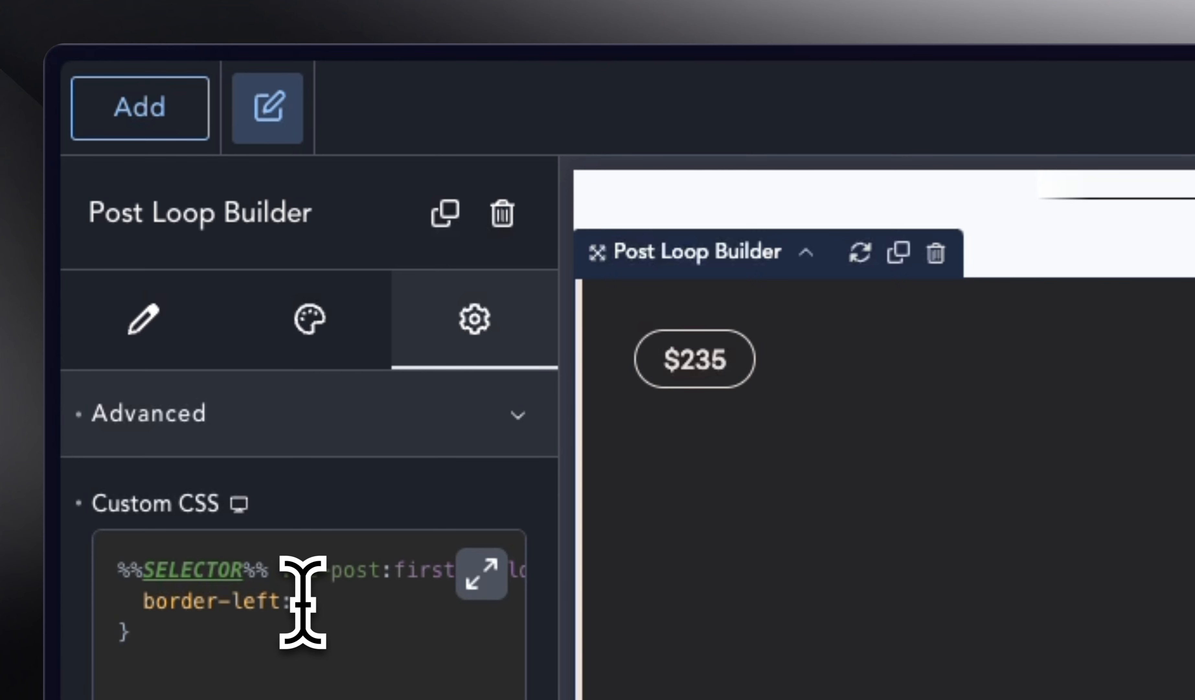
text(0px)
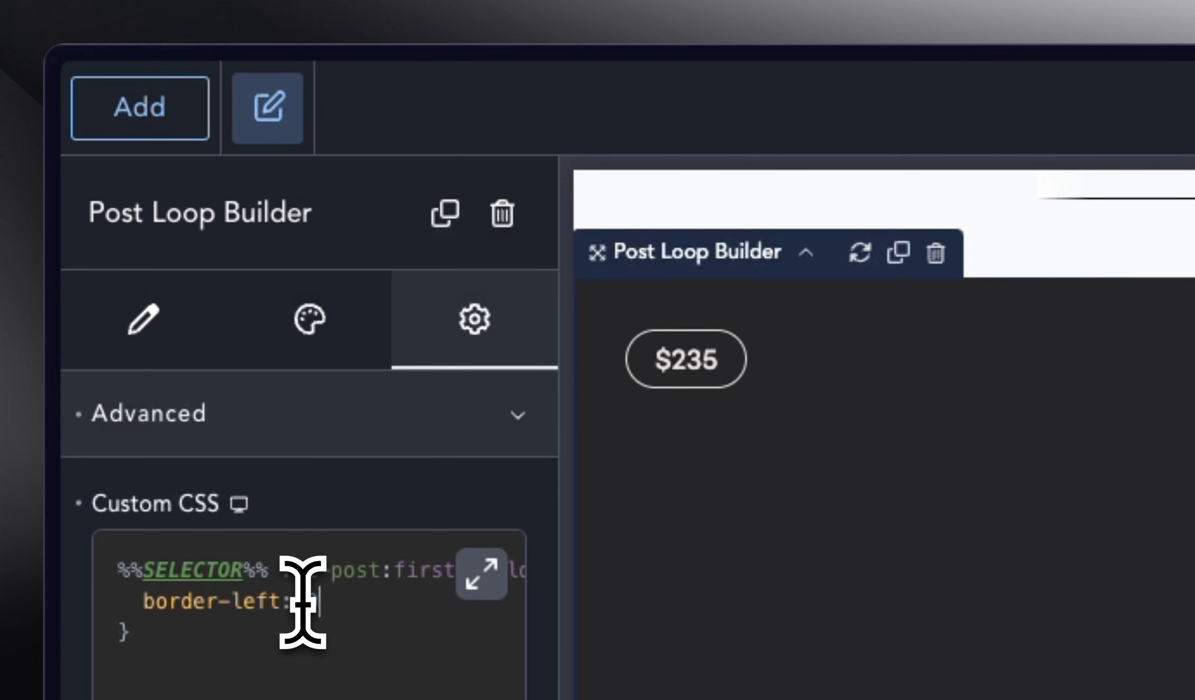
text(;)
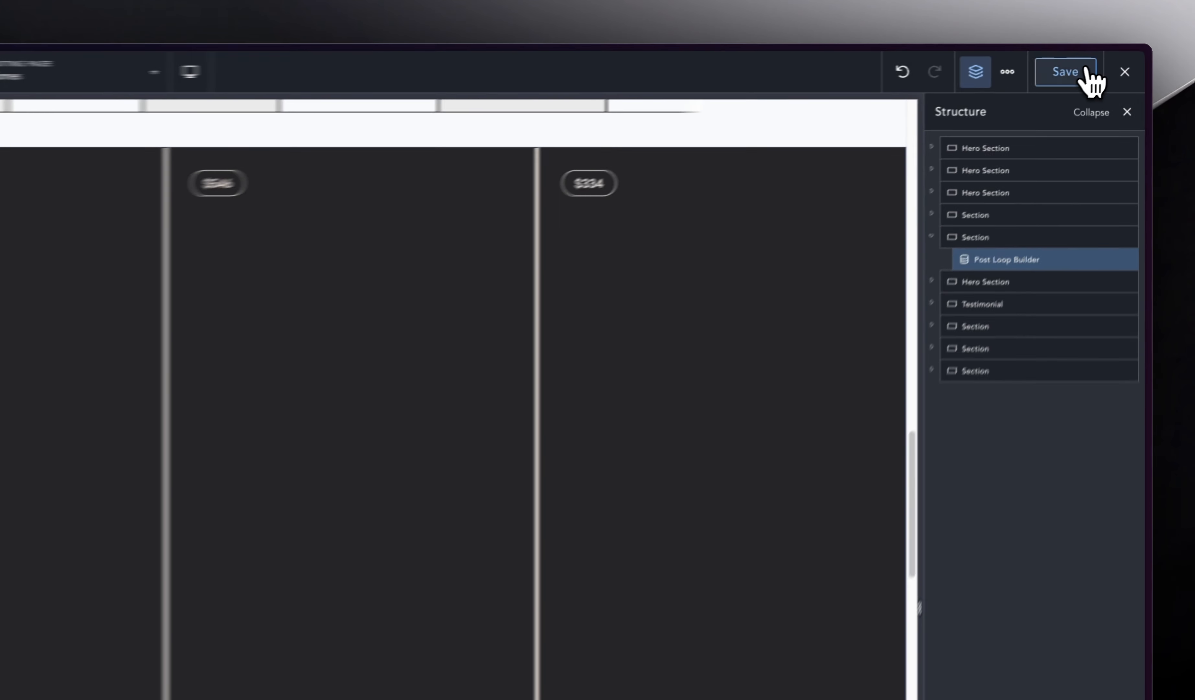
Step: Save the Homes page and check the card borders and first-card hover effect on the live page
click(1109, 60)
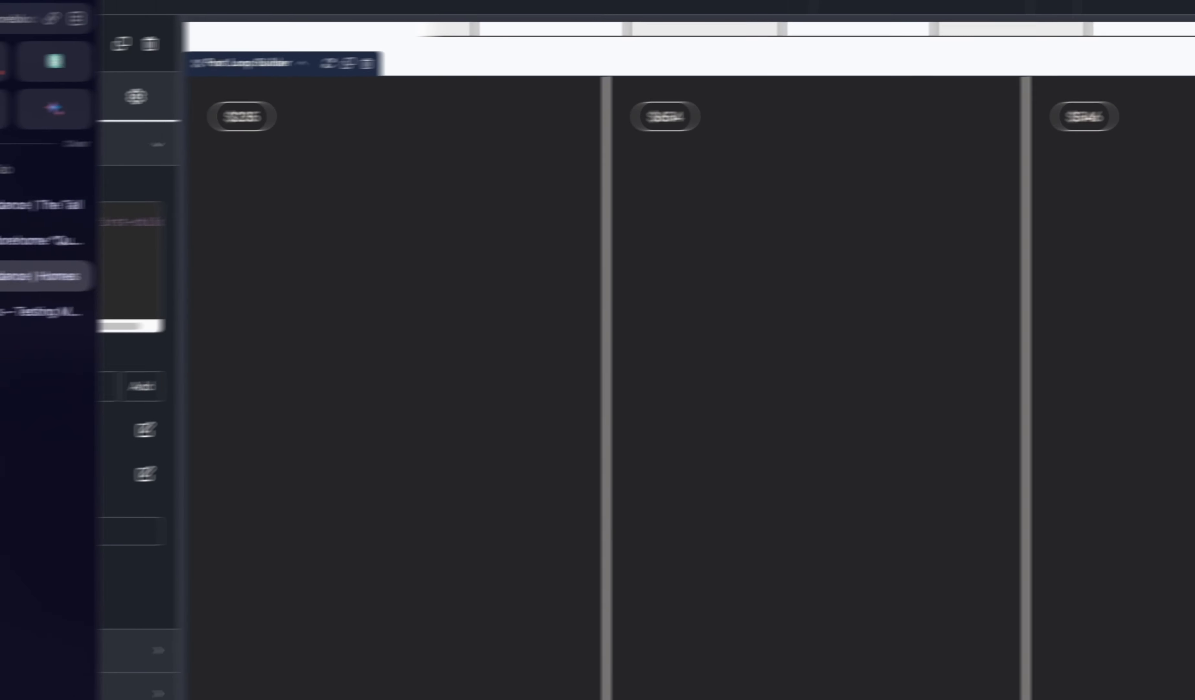
click(77, 315)
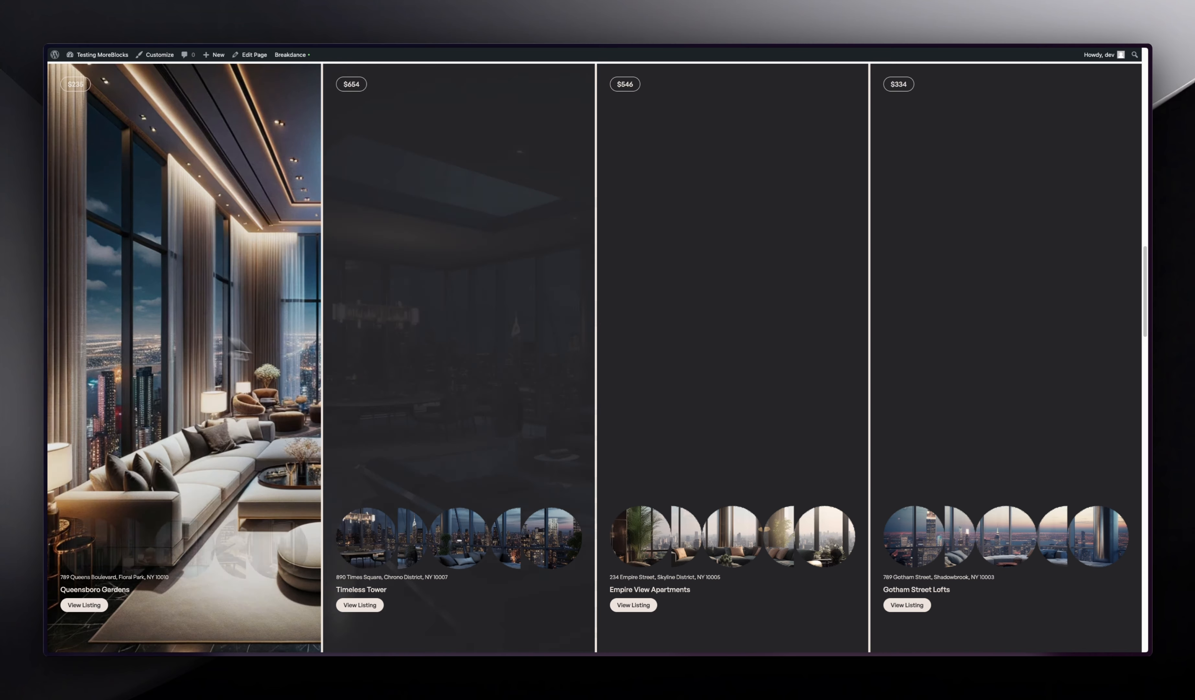
scroll(269, 365, up, 10)
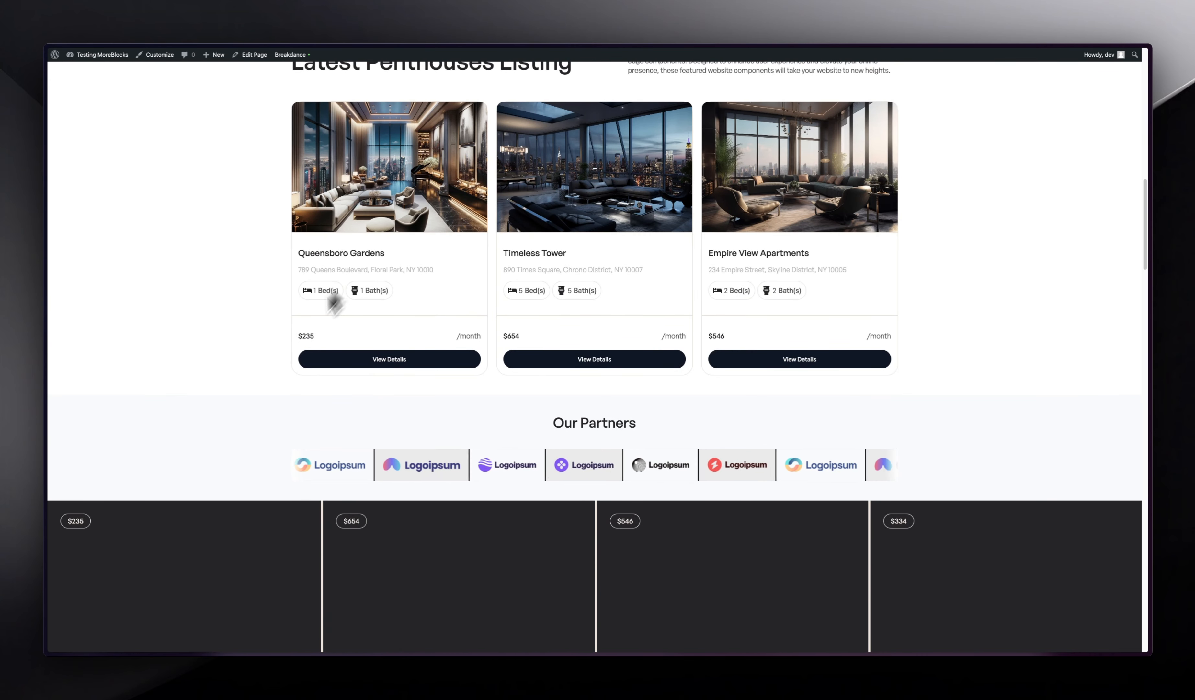
scroll(269, 370, down, 9)
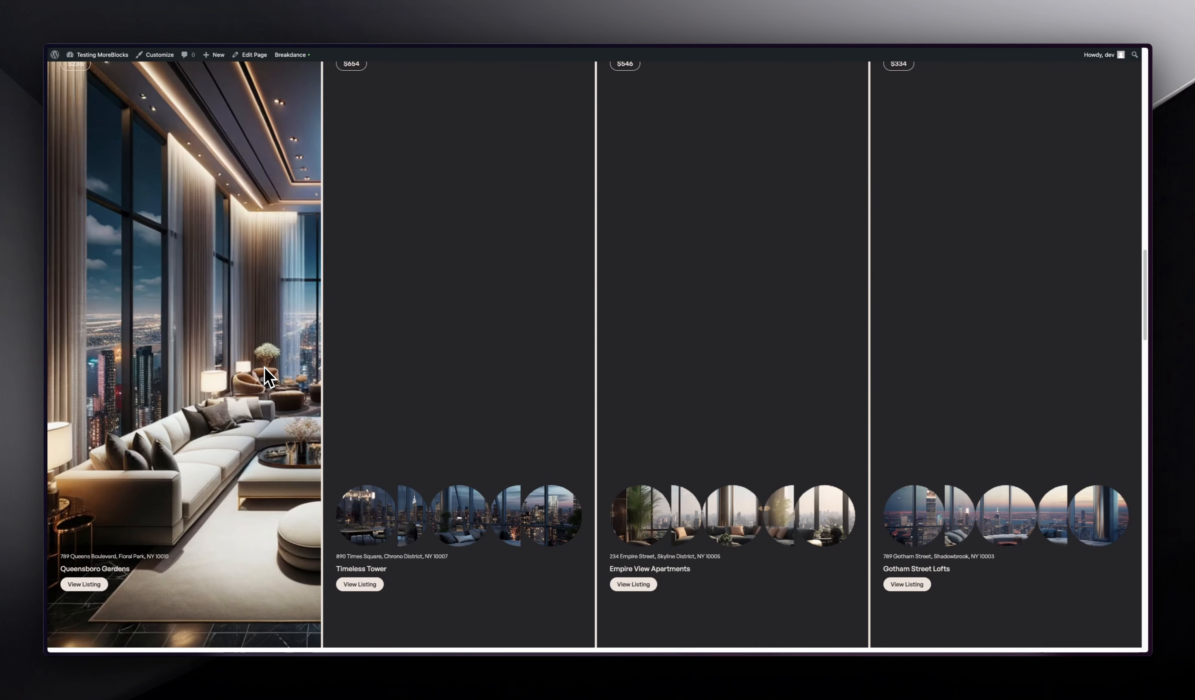